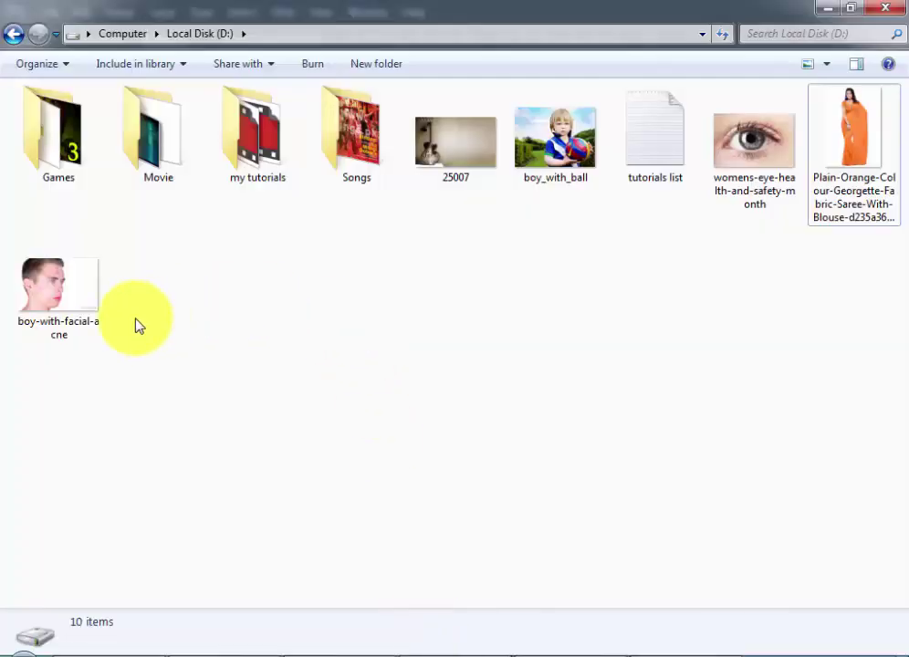
# Open boy-with-facial-acne.jpg from the D: drive folder in Photoshop by dragging it in.
pyautogui.moveTo(58, 294)
pyautogui.mouseDown()
pyautogui.moveTo(354, 643)
pyautogui.moveTo(404, 295)
pyautogui.mouseUp()
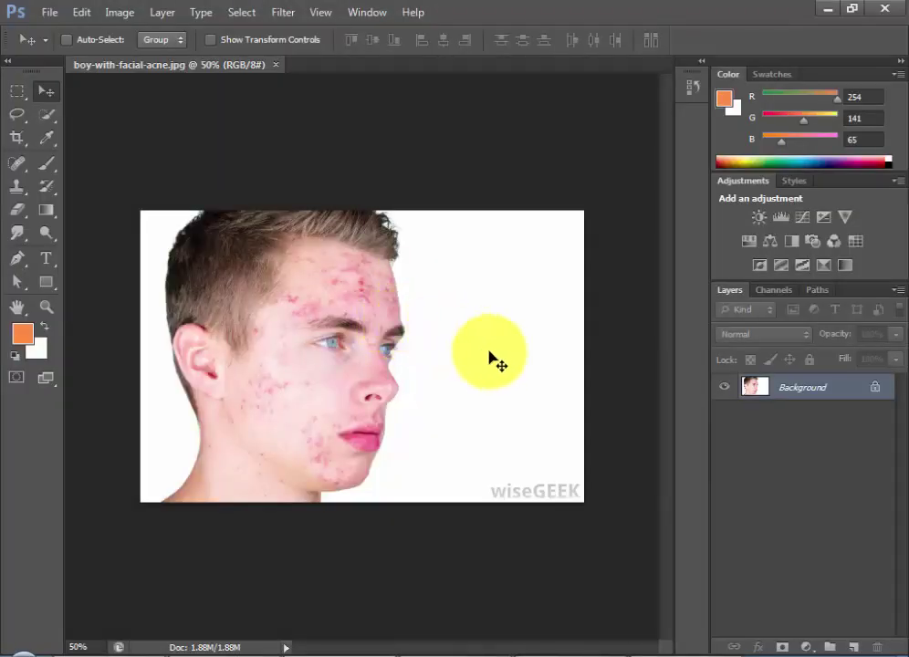
# Crop the photo to a near-square around the boy's face, removing the watermarked right side.
pyautogui.hotkey('ctrl', '0')
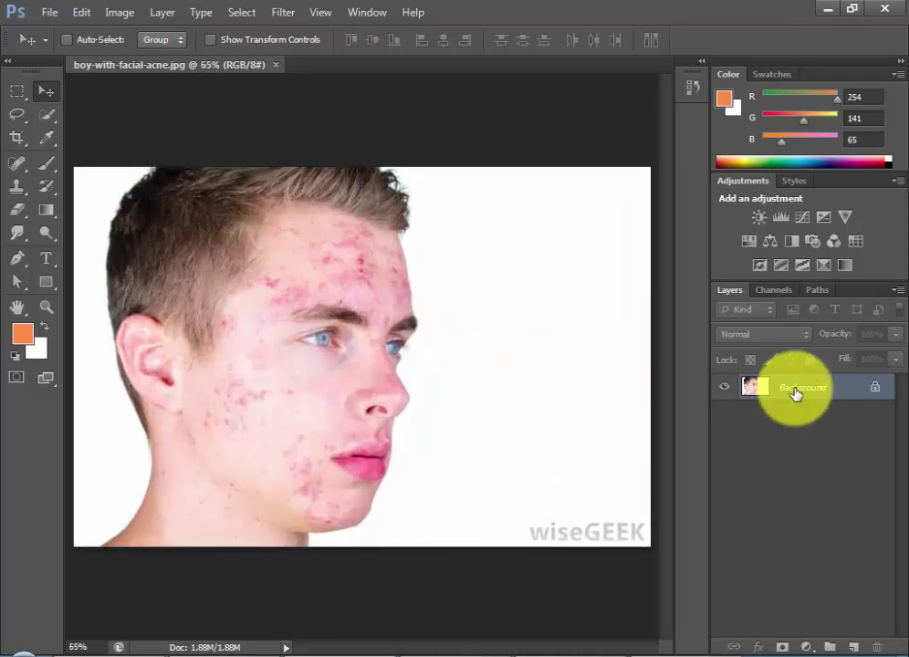
pyautogui.click(17, 90)
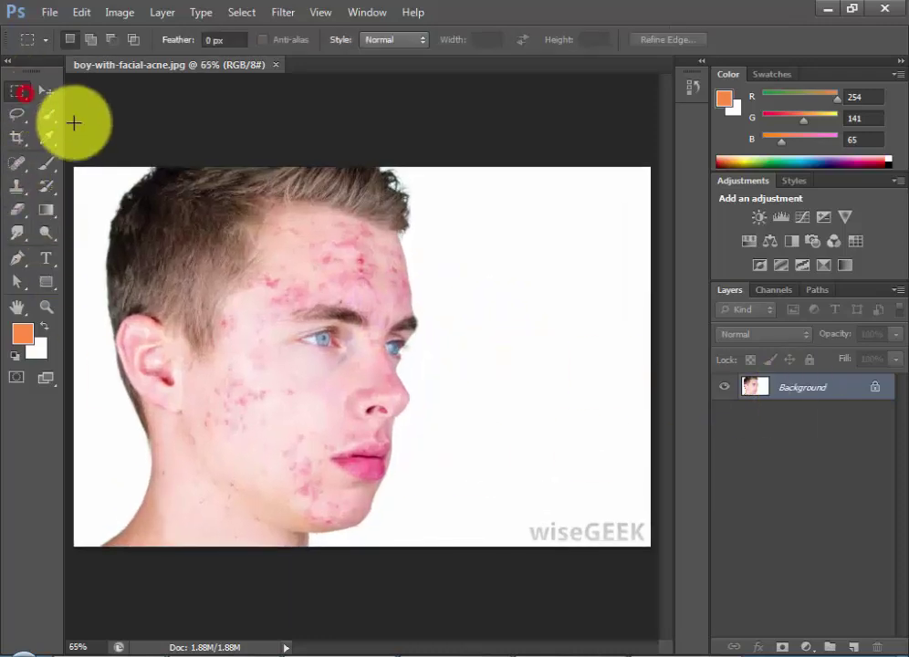
pyautogui.moveTo(73, 167); pyautogui.dragTo(472, 559)
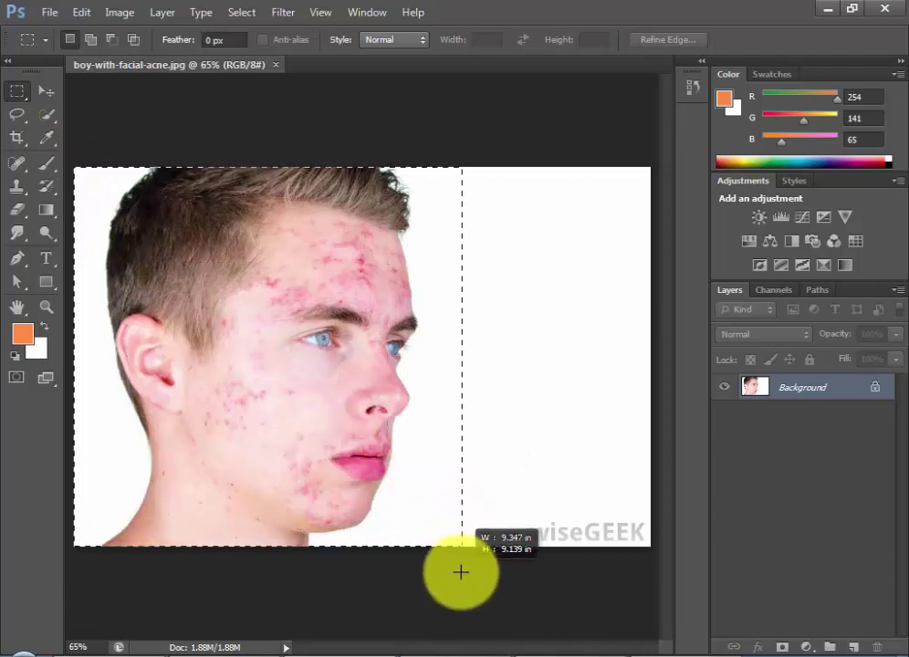
pyautogui.moveTo(472, 560); pyautogui.dragTo(461, 571)
pyautogui.click(120, 13)
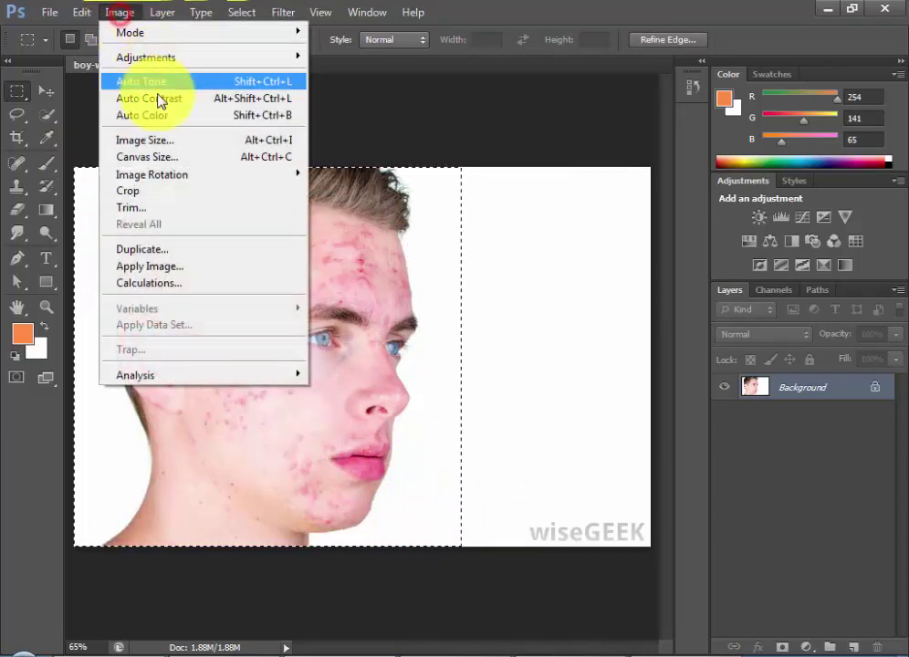
pyautogui.click(159, 191)
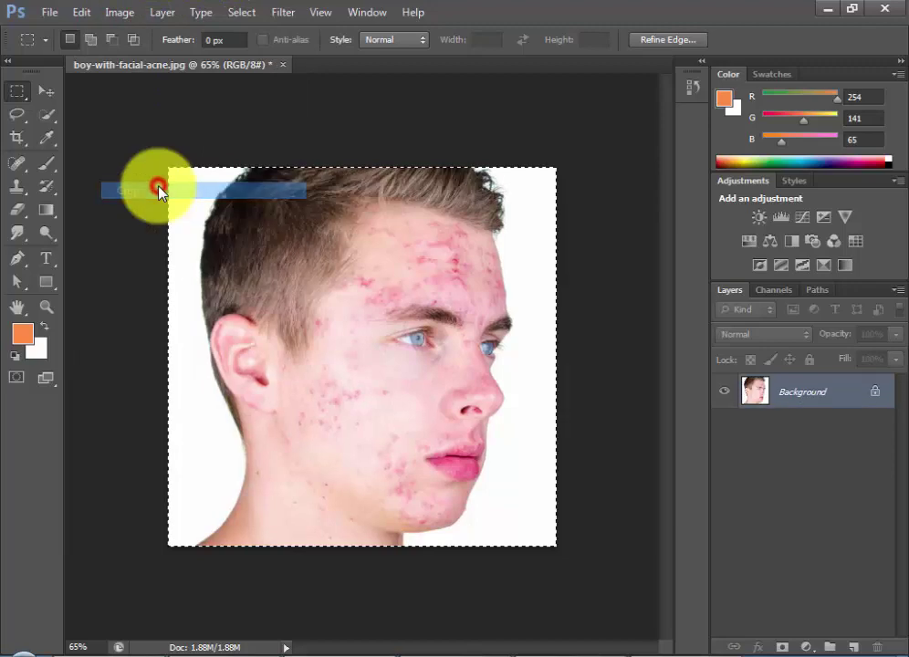
pyautogui.click(233, 200)
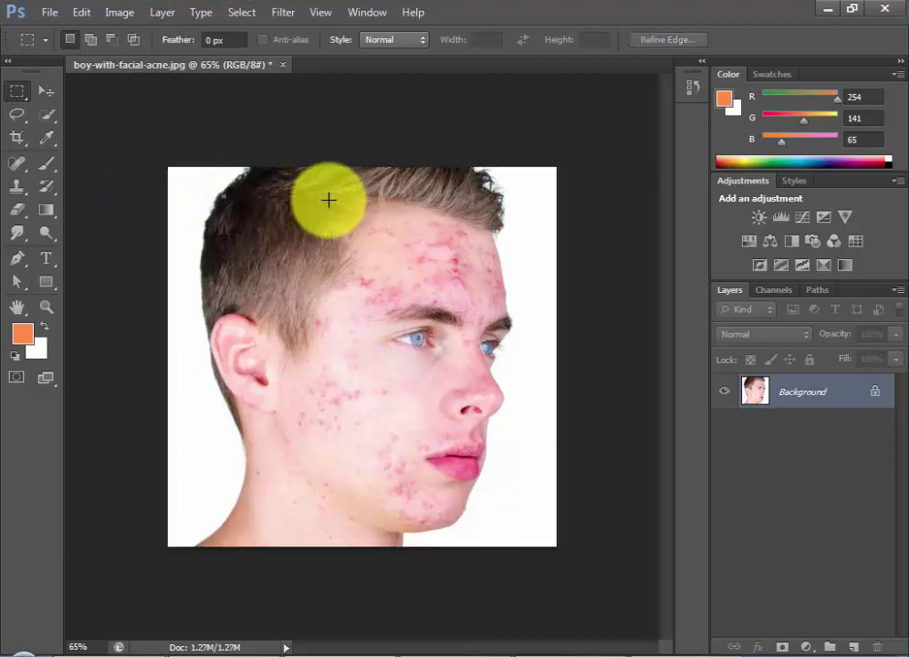
# Duplicate the Background layer into a new Layer 1 with Ctrl+J.
pyautogui.hotkey('ctrl', '0')
pyautogui.hotkey('ctrl', 'j')
pyautogui.click(826, 390)
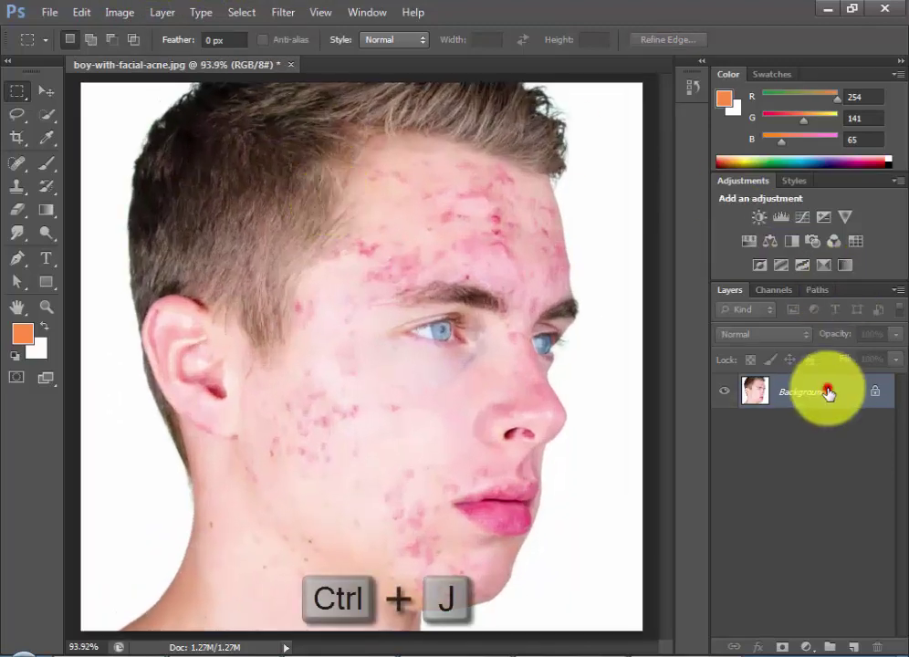
pyautogui.moveTo(826, 390); pyautogui.dragTo(828, 388)
pyautogui.hotkey('ctrl', 'j')
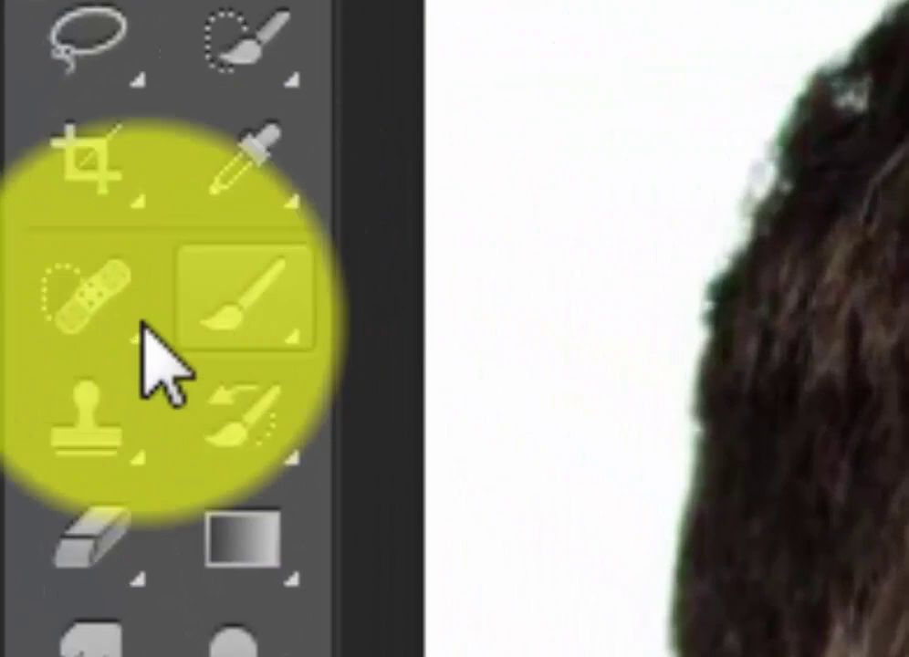
# Set the Spot Healing Brush to Content-Aware with Sample All Layers, and zoom in.
pyautogui.click(73, 254)
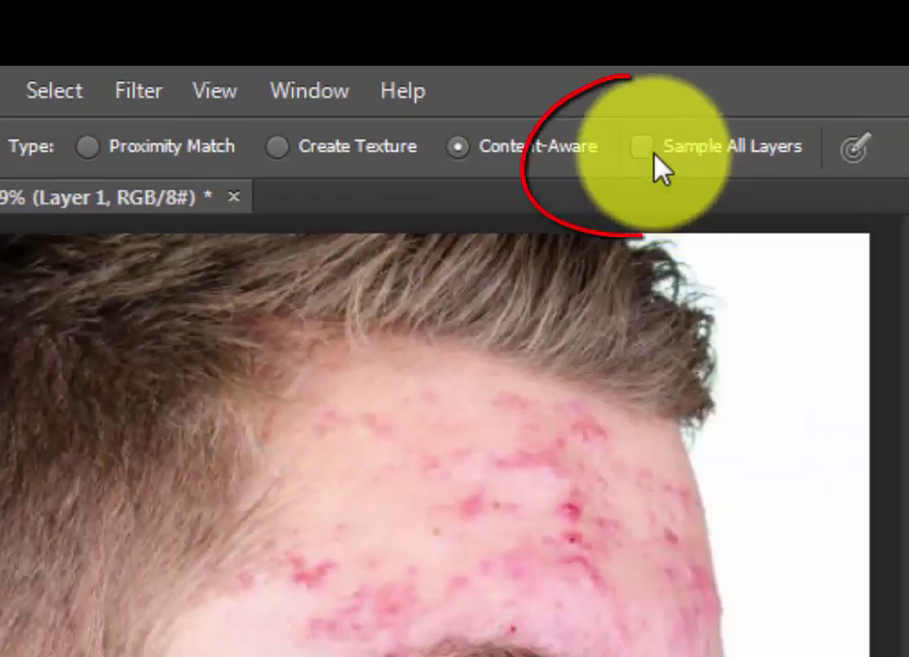
pyautogui.click(652, 150)
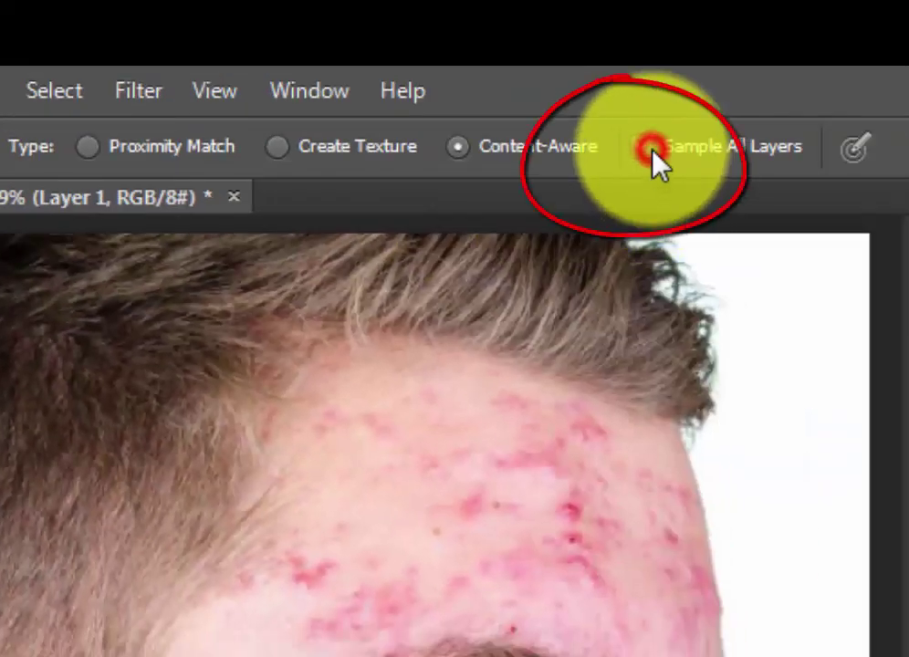
pyautogui.scroll(3, 396, 285)
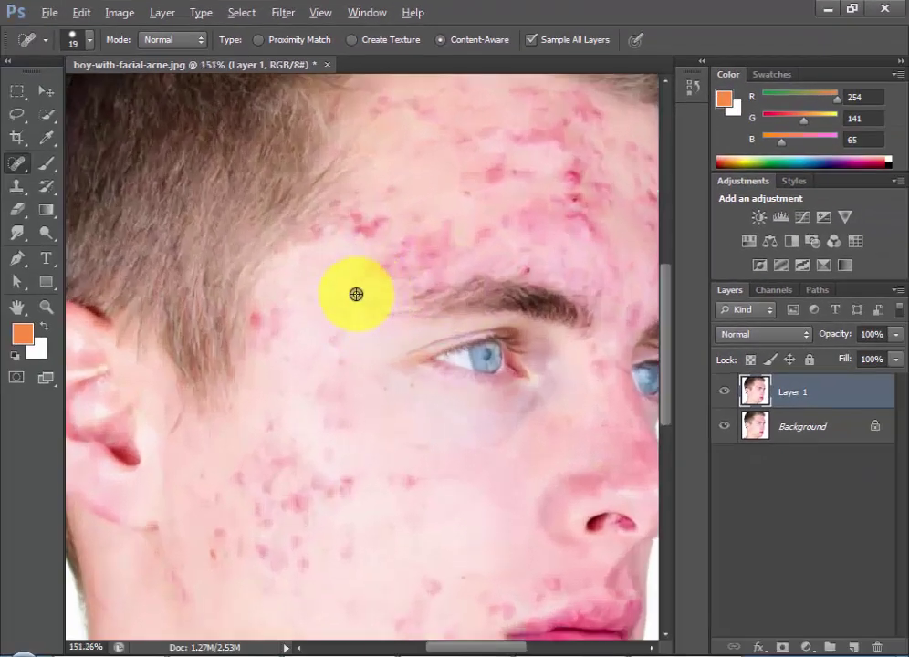
pyautogui.scroll(2, 357, 294)
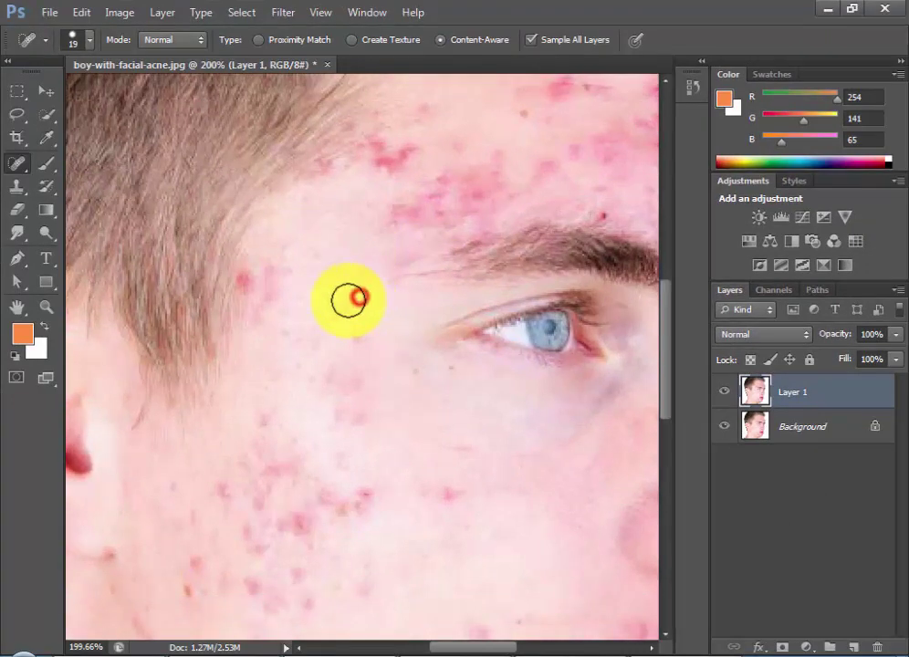
# Heal the two temple blemishes and the spots across the middle and lower cheek.
pyautogui.click(364, 275)
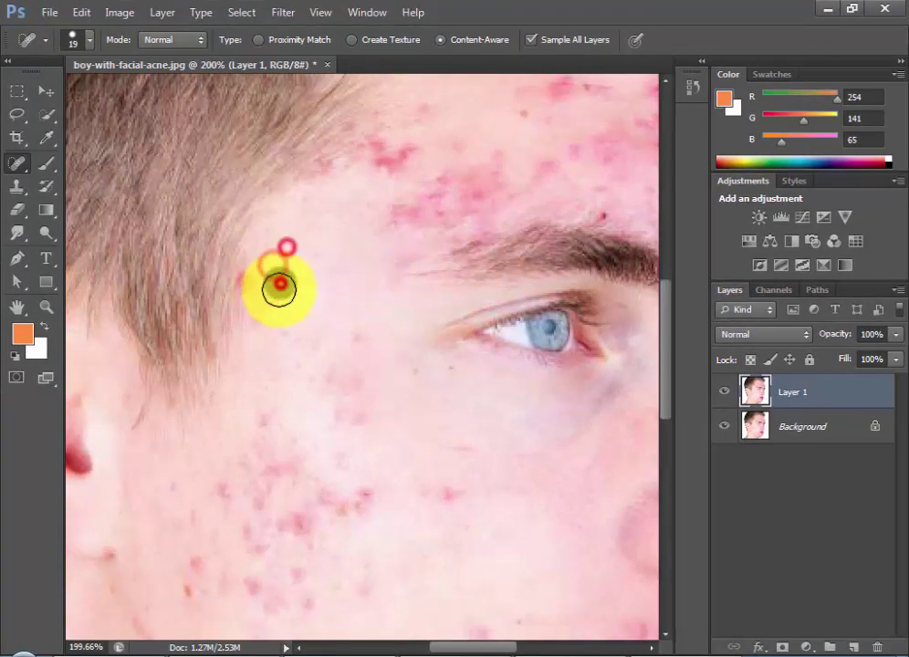
pyautogui.click(380, 272)
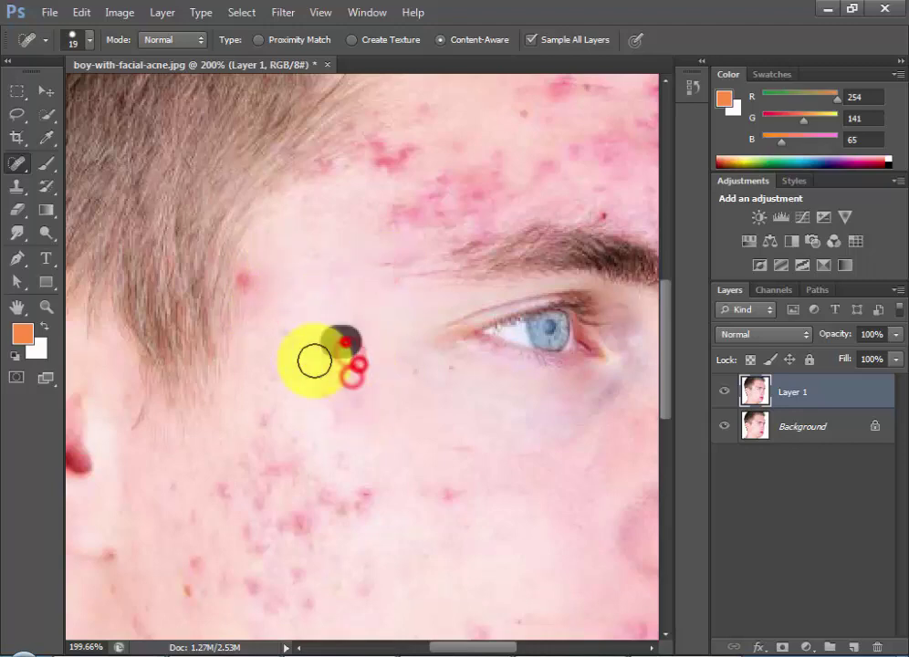
pyautogui.moveTo(329, 415); pyautogui.dragTo(375, 224)
pyautogui.click(358, 295)
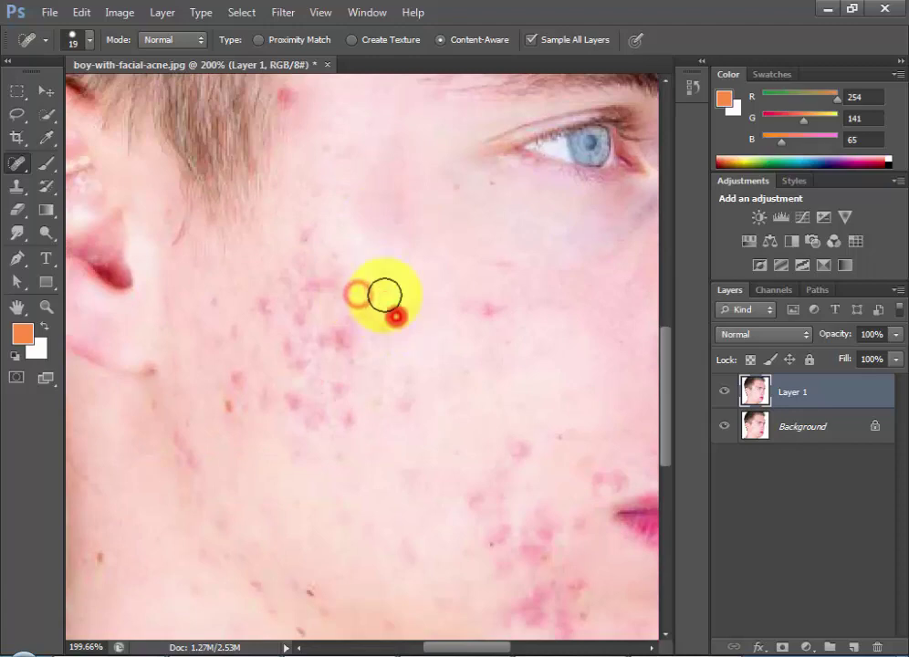
pyautogui.click(466, 305)
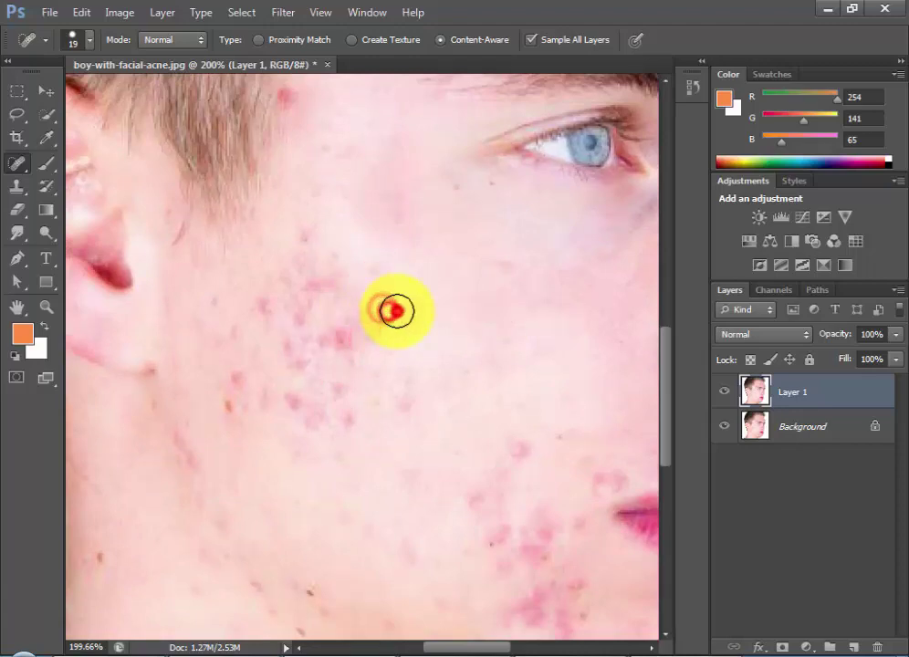
pyautogui.click(264, 296)
pyautogui.click(292, 278)
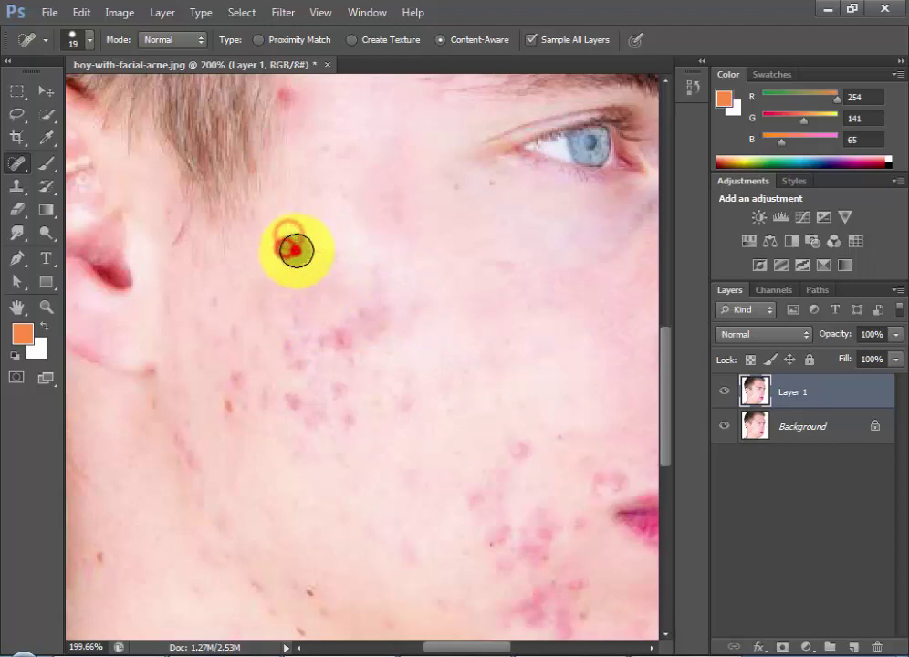
pyautogui.click(388, 310)
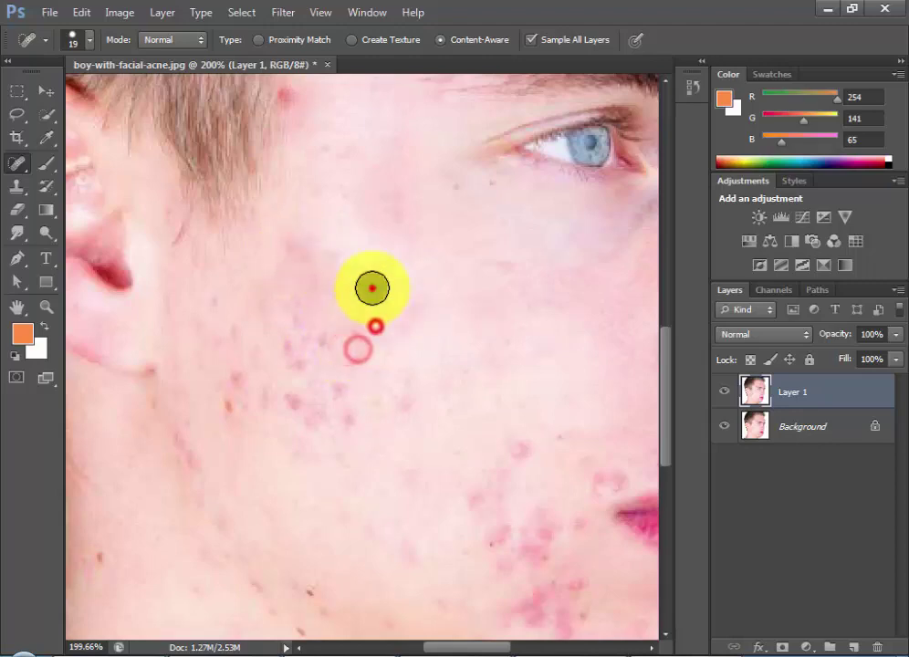
pyautogui.click(404, 384)
pyautogui.click(339, 400)
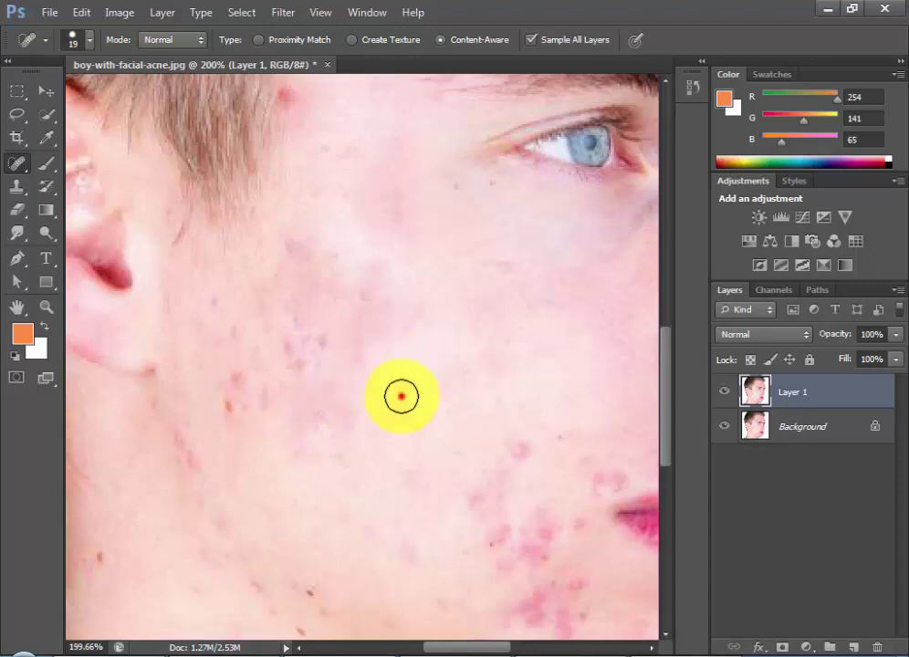
pyautogui.click(406, 402)
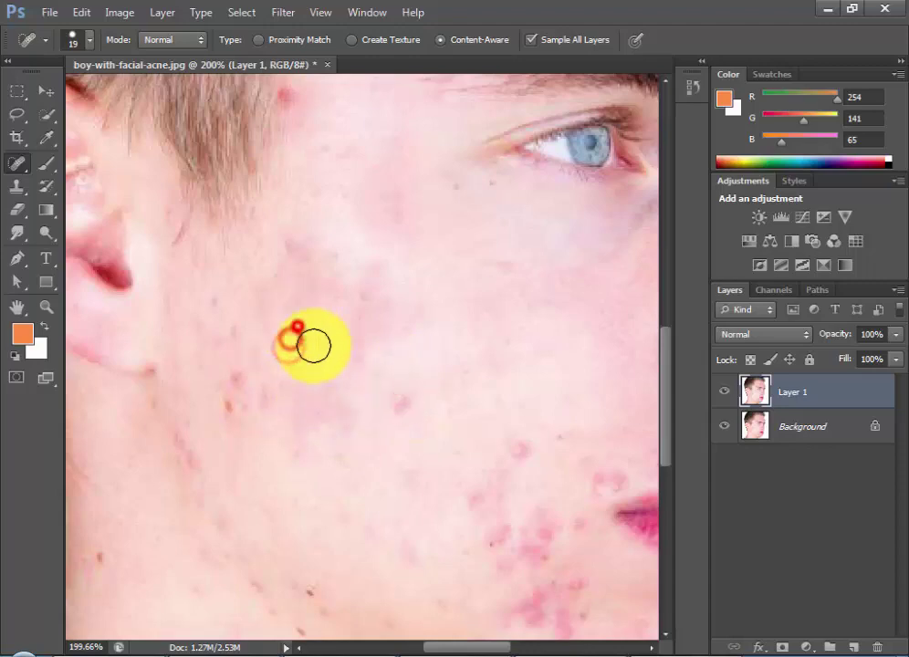
# Heal the blemishes near the ear, below the hairline and toward the jaw.
pyautogui.click(315, 347)
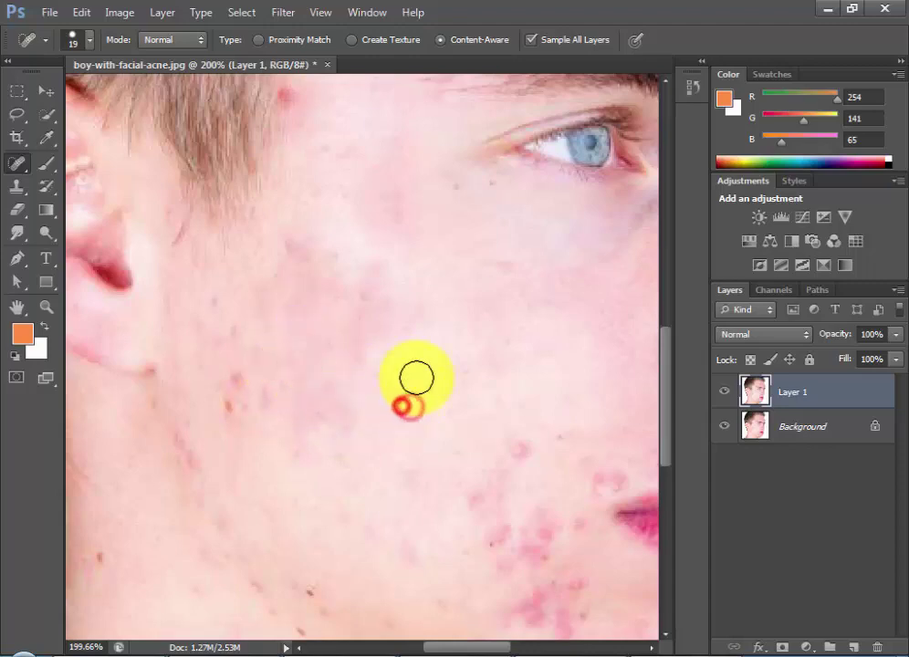
pyautogui.click(366, 299)
pyautogui.click(290, 248)
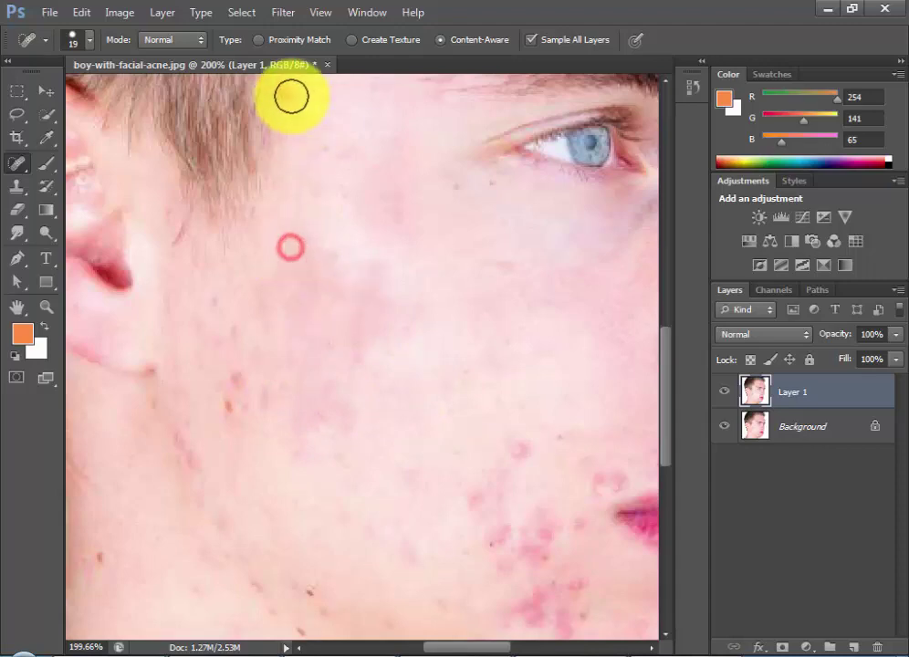
pyautogui.click(185, 461)
pyautogui.click(179, 436)
pyautogui.click(162, 411)
pyautogui.click(268, 407)
pyautogui.click(219, 321)
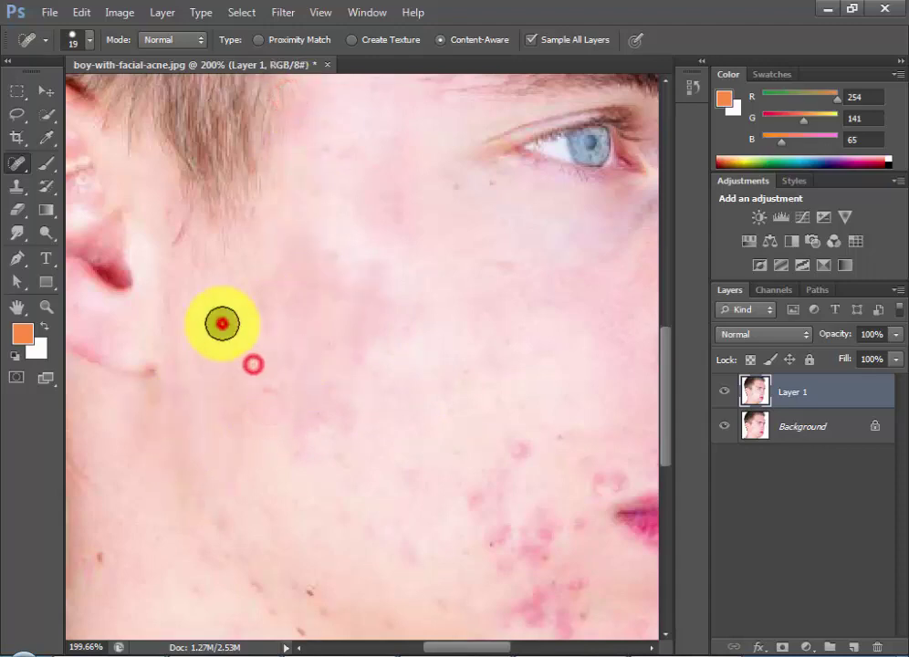
pyautogui.click(226, 343)
# Heal the dark spots scattered across the neck and one on the lower cheek.
pyautogui.scroll(-3, 225, 343)
pyautogui.moveTo(218, 458); pyautogui.dragTo(284, 370)
pyautogui.scroll(-3, 273, 363)
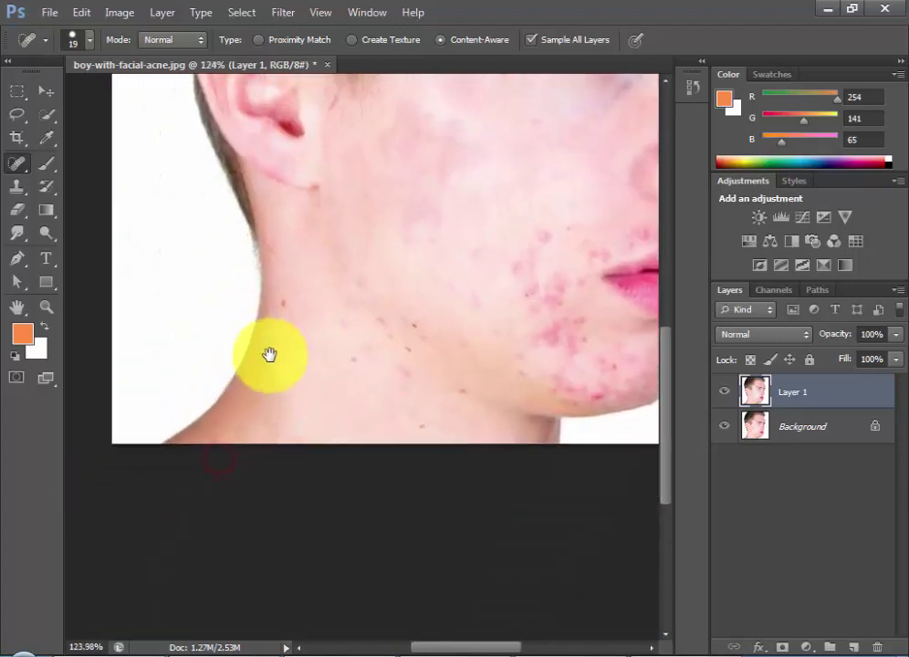
pyautogui.scroll(3, 304, 296)
pyautogui.click(326, 243)
pyautogui.click(312, 242)
pyautogui.click(432, 337)
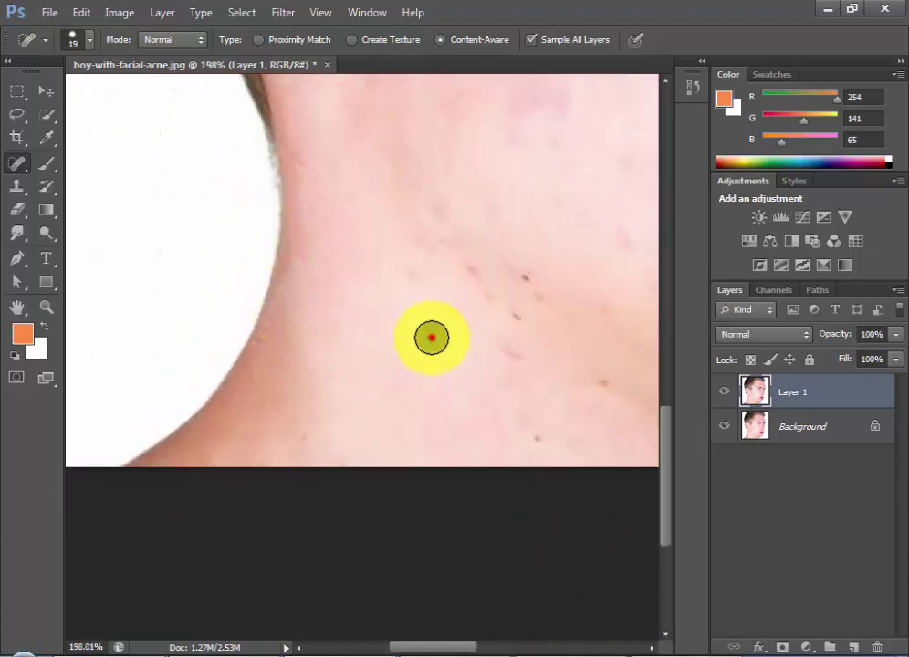
pyautogui.click(493, 320)
pyautogui.click(521, 325)
pyautogui.click(529, 283)
pyautogui.click(487, 264)
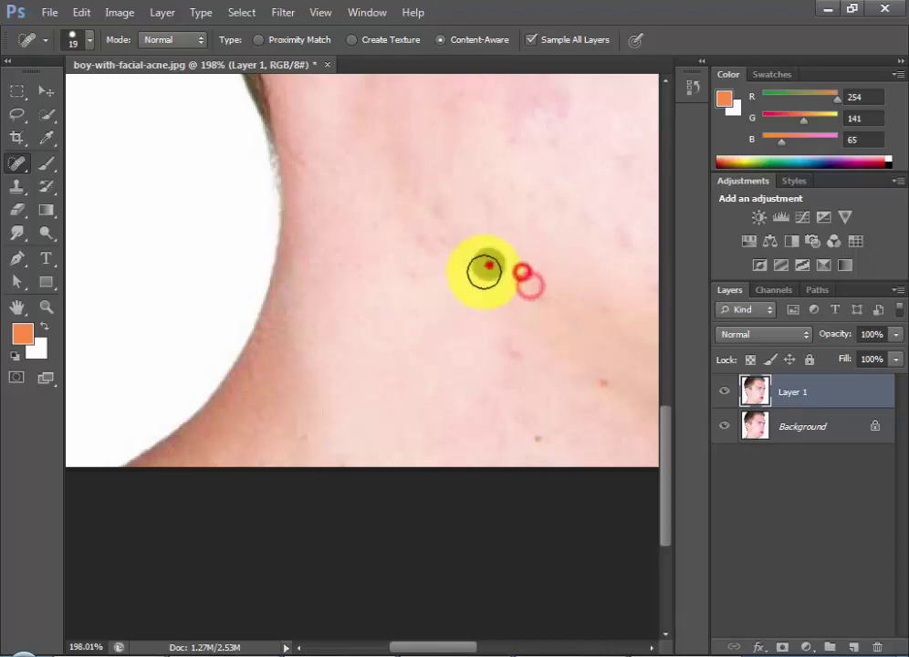
pyautogui.click(470, 314)
pyautogui.click(478, 283)
pyautogui.click(503, 301)
pyautogui.click(458, 265)
pyautogui.click(429, 260)
pyautogui.click(432, 239)
pyautogui.click(434, 199)
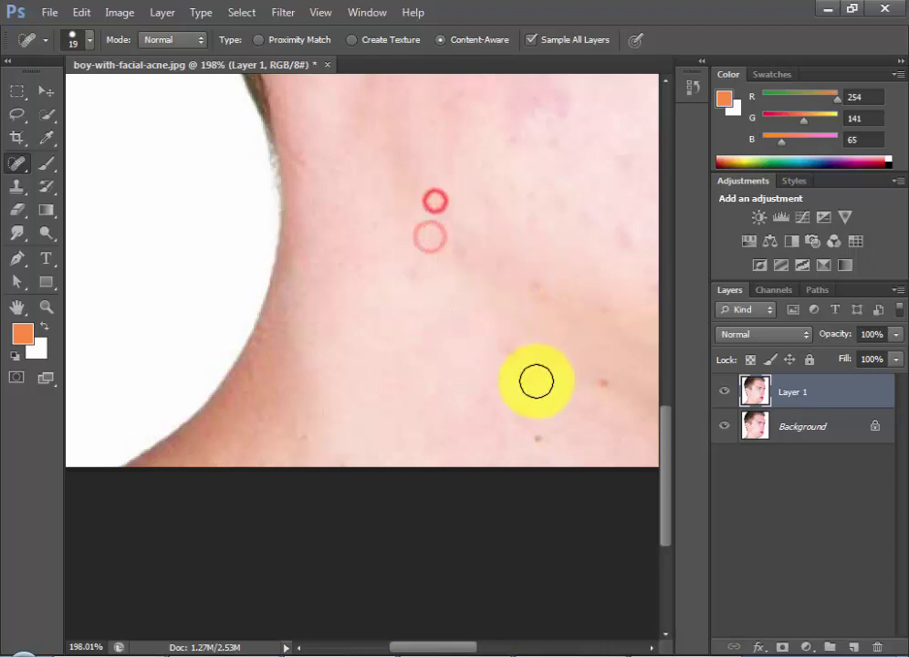
pyautogui.click(501, 348)
pyautogui.click(526, 433)
pyautogui.click(619, 364)
pyautogui.click(601, 382)
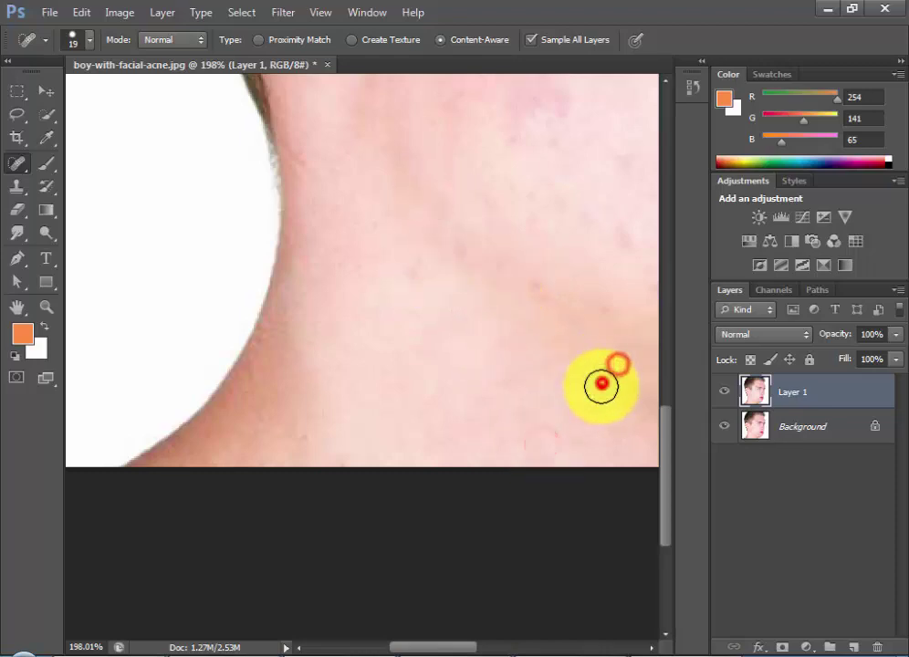
pyautogui.click(558, 284)
pyautogui.click(417, 268)
# Heal the acne and red spots along the jawline and the chin edge.
pyautogui.moveTo(452, 300); pyautogui.dragTo(270, 355)
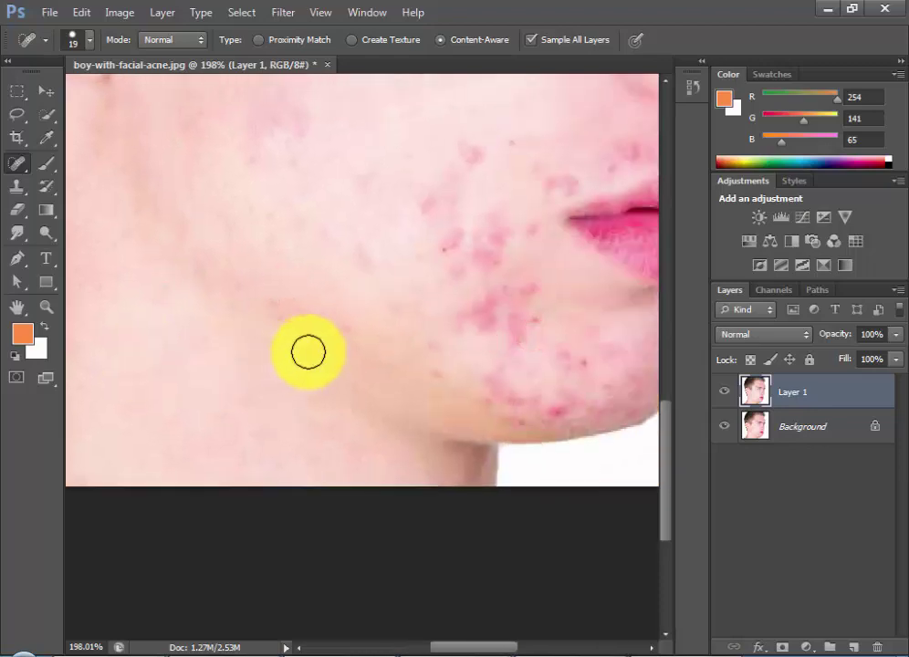
pyautogui.click(279, 315)
pyautogui.click(339, 434)
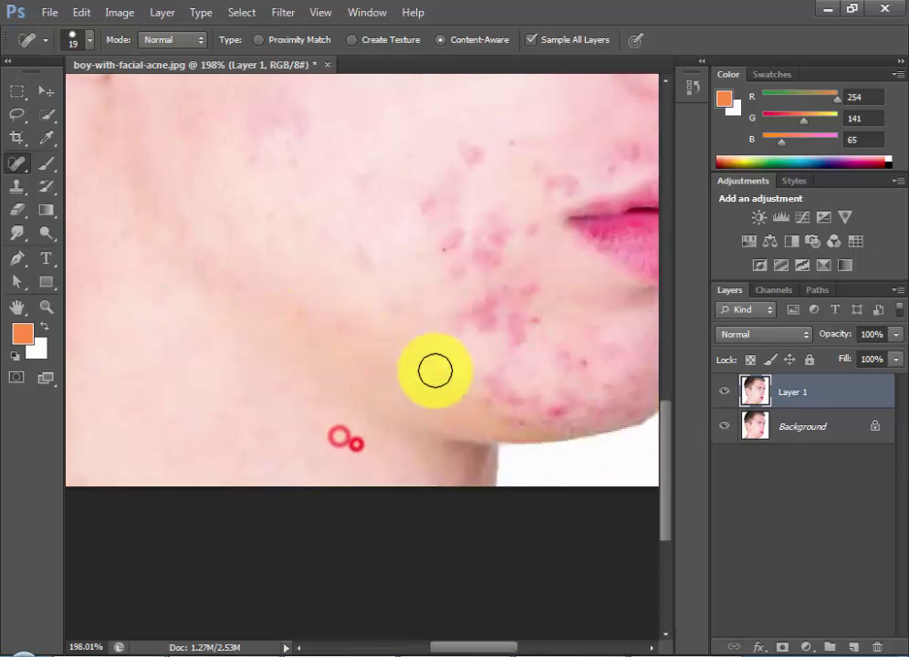
pyautogui.click(434, 365)
pyautogui.click(463, 386)
pyautogui.click(514, 403)
pyautogui.click(518, 416)
pyautogui.click(481, 385)
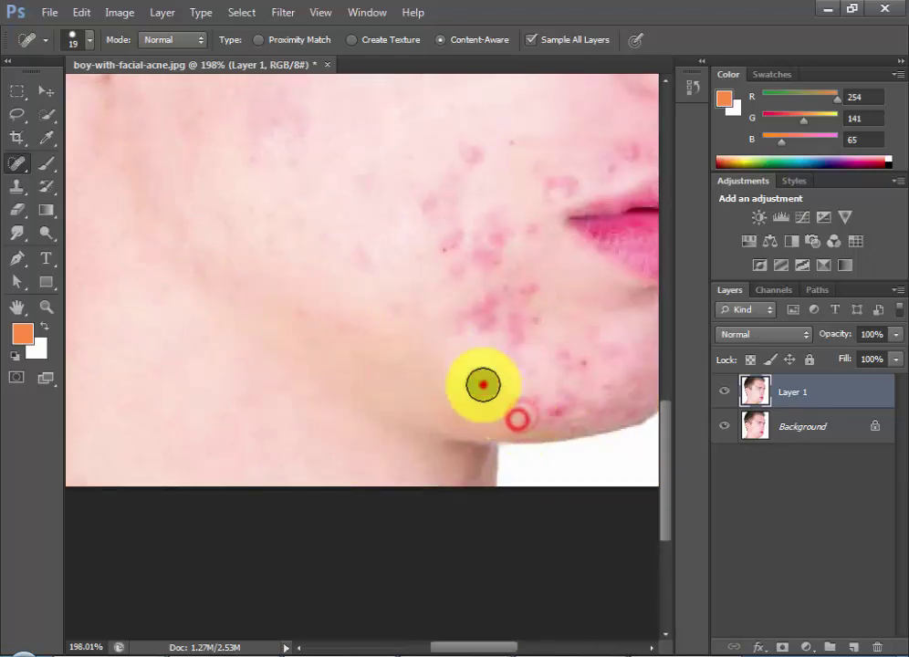
pyautogui.click(496, 380)
pyautogui.click(484, 392)
pyautogui.click(533, 398)
pyautogui.click(510, 369)
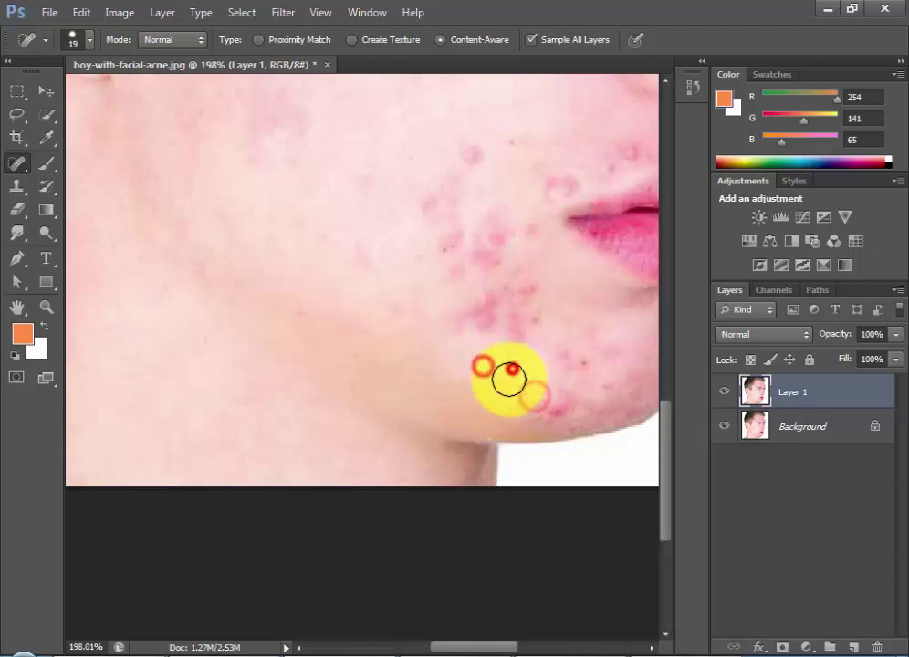
pyautogui.click(501, 403)
pyautogui.click(546, 414)
pyautogui.click(563, 393)
pyautogui.click(548, 410)
pyautogui.click(584, 410)
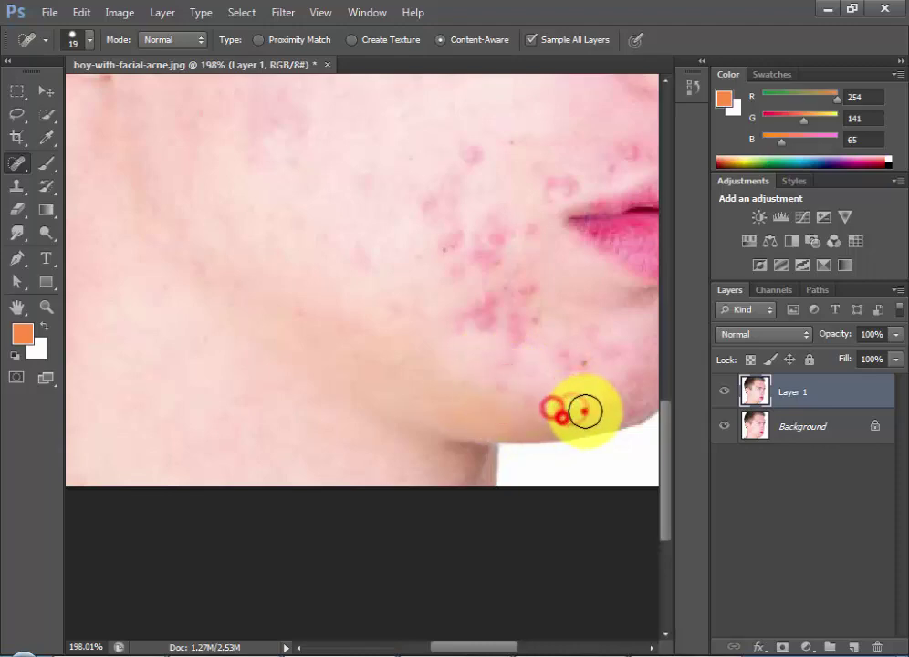
pyautogui.click(586, 379)
pyautogui.click(533, 395)
# Heal the red spots on the chin and between the chin and lower cheek.
pyautogui.click(527, 349)
pyautogui.click(561, 349)
pyautogui.click(570, 363)
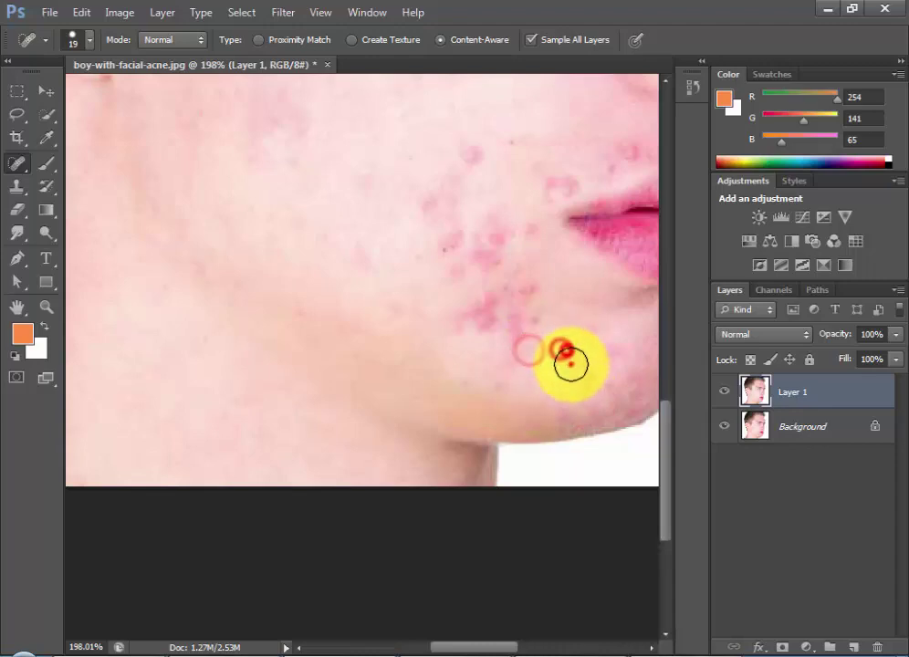
pyautogui.click(552, 330)
pyautogui.click(511, 335)
pyautogui.click(447, 290)
pyautogui.click(489, 299)
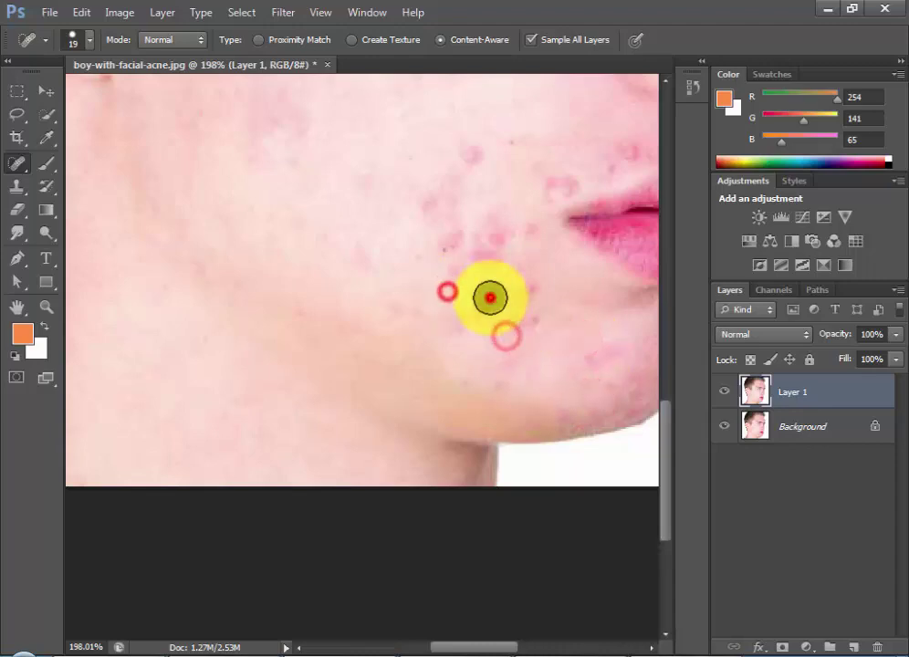
pyautogui.click(452, 310)
pyautogui.click(494, 313)
pyautogui.click(465, 314)
pyautogui.click(530, 318)
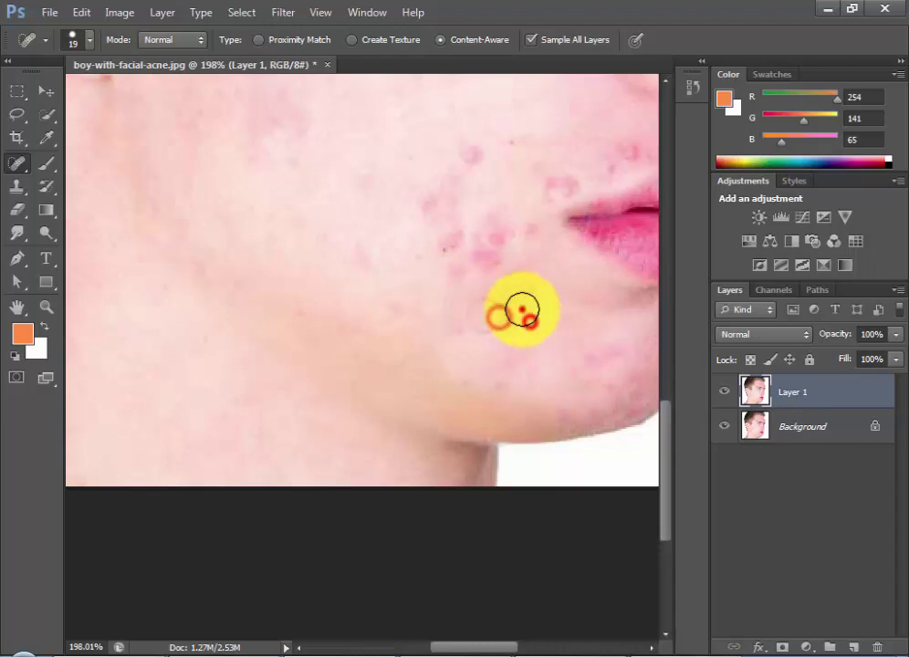
pyautogui.click(521, 284)
pyautogui.click(499, 308)
pyautogui.click(458, 319)
pyautogui.click(477, 348)
pyautogui.click(506, 364)
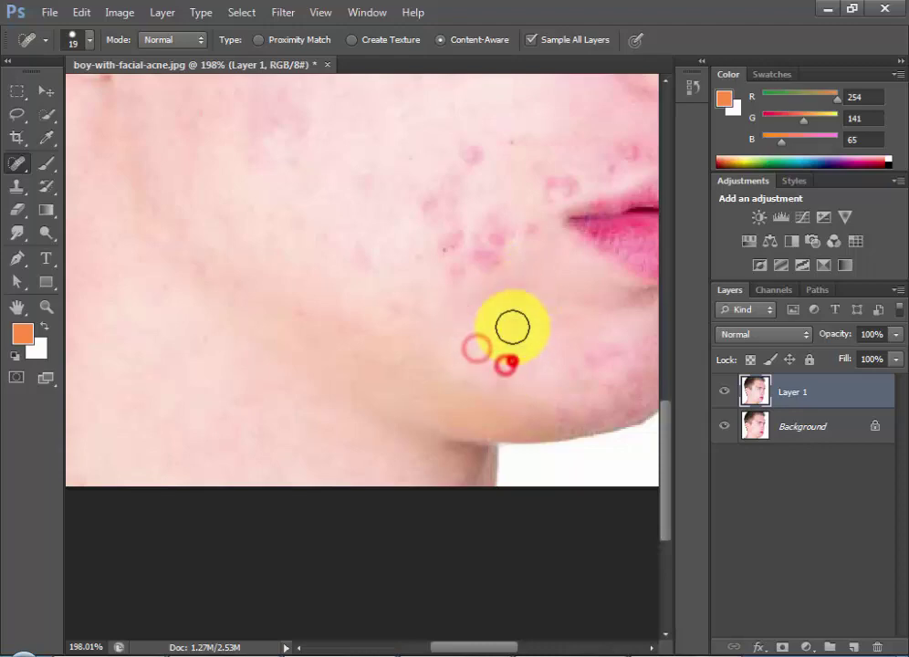
pyautogui.click(513, 358)
pyautogui.click(558, 360)
pyautogui.click(542, 301)
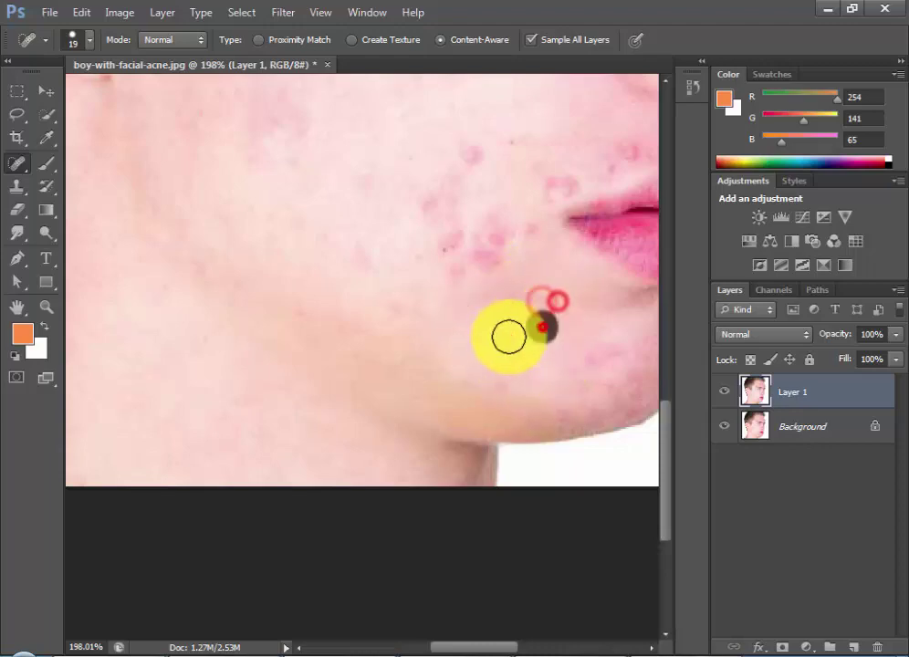
pyautogui.click(504, 339)
pyautogui.click(498, 369)
# Heal the blemishes below the lips and on the chin, plus a cheek spot.
pyautogui.hscroll(5, 451, 402)
pyautogui.click(446, 375)
pyautogui.click(513, 366)
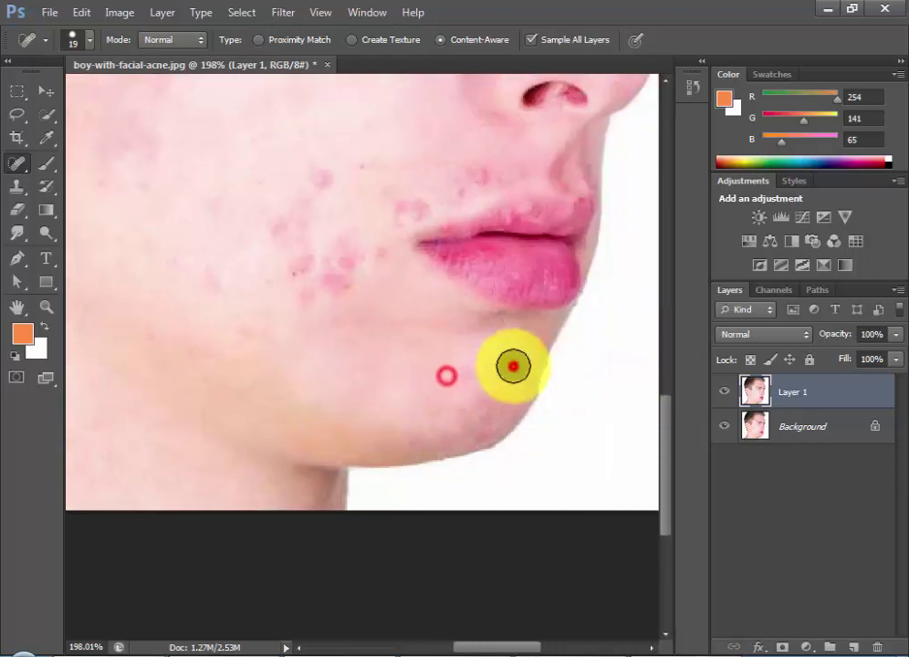
pyautogui.click(473, 416)
pyautogui.click(445, 428)
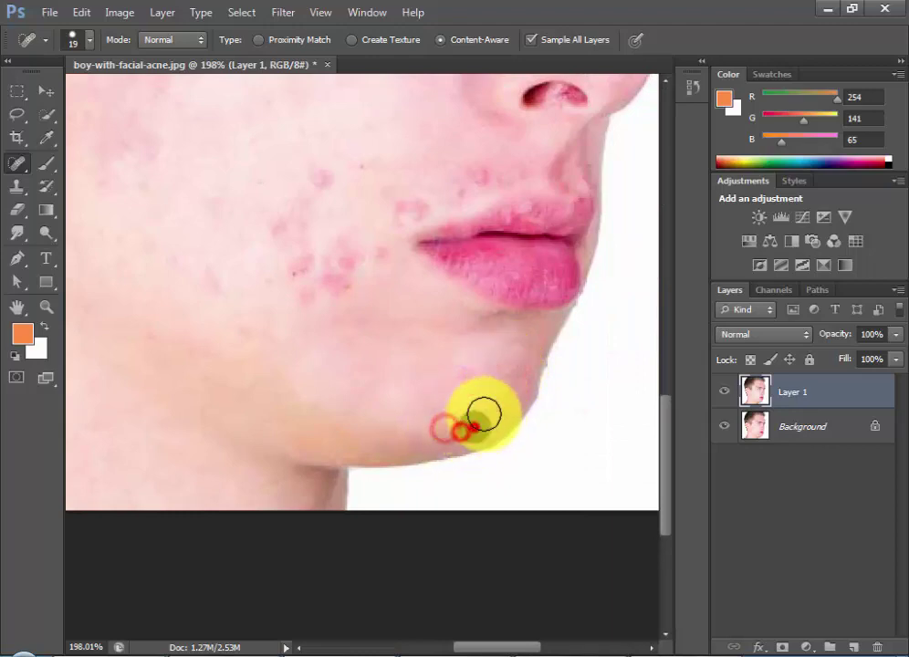
pyautogui.click(479, 411)
pyautogui.click(479, 375)
pyautogui.click(461, 374)
pyautogui.click(445, 395)
pyautogui.click(497, 361)
pyautogui.click(479, 410)
pyautogui.click(436, 429)
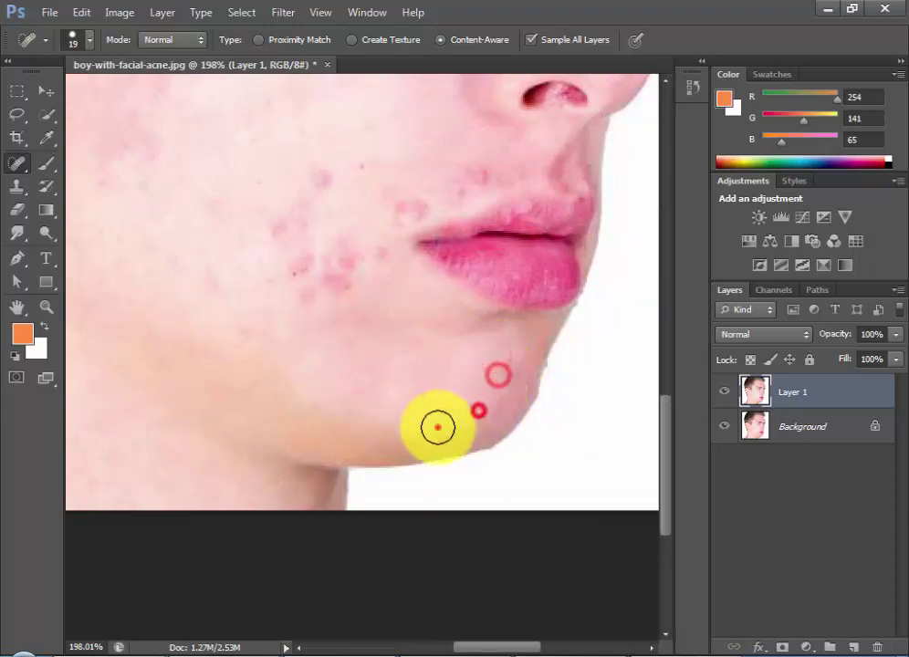
pyautogui.click(414, 438)
pyautogui.click(439, 443)
pyautogui.moveTo(383, 348); pyautogui.dragTo(467, 419)
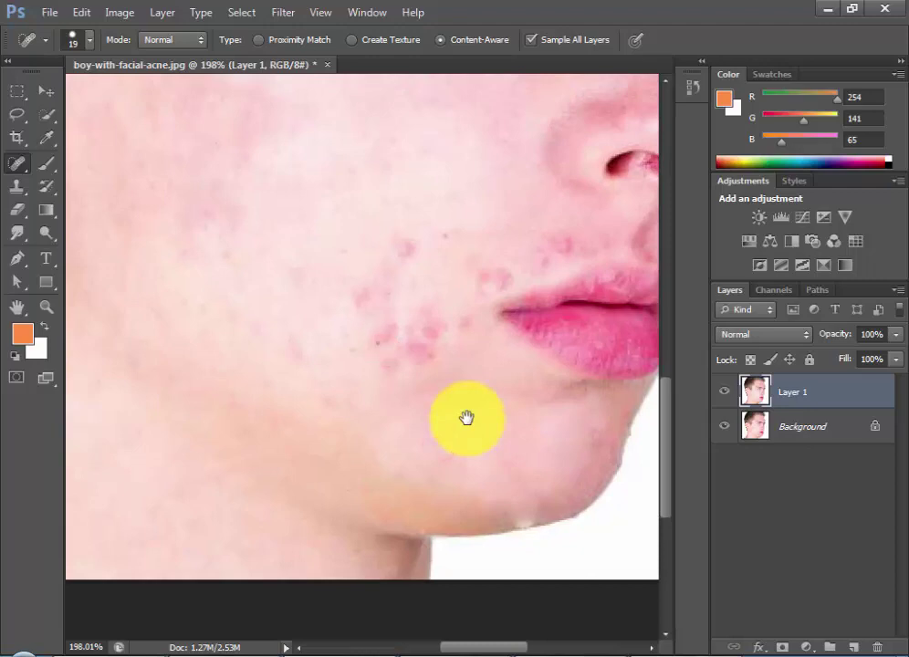
pyautogui.click(531, 467)
pyautogui.moveTo(381, 383); pyautogui.dragTo(499, 432)
pyautogui.click(466, 470)
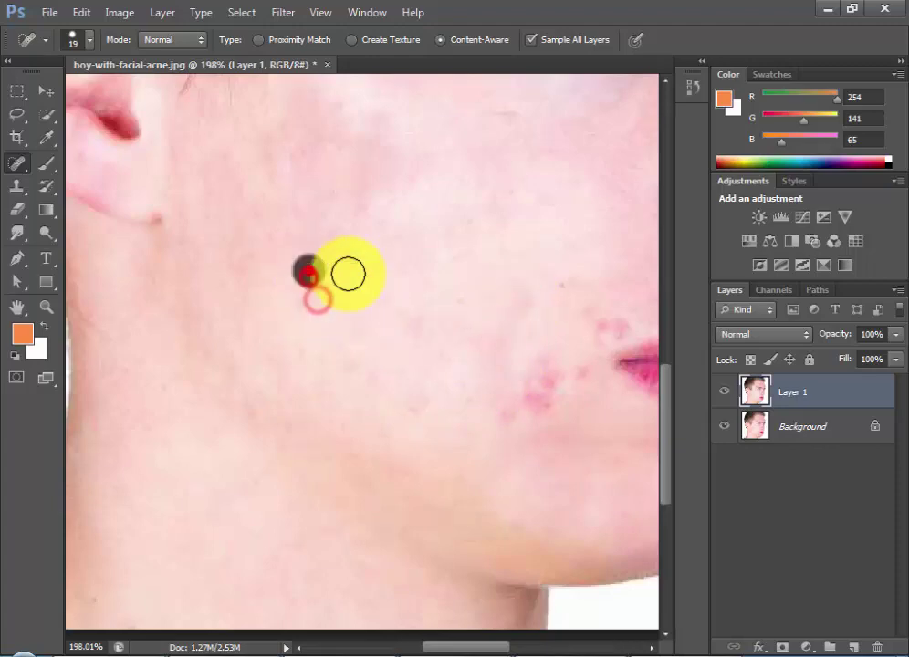
# Heal the cluster of acne spots on the cheek beside the mouth.
pyautogui.scroll(3, 502, 406)
pyautogui.scroll(-5, 428, 319)
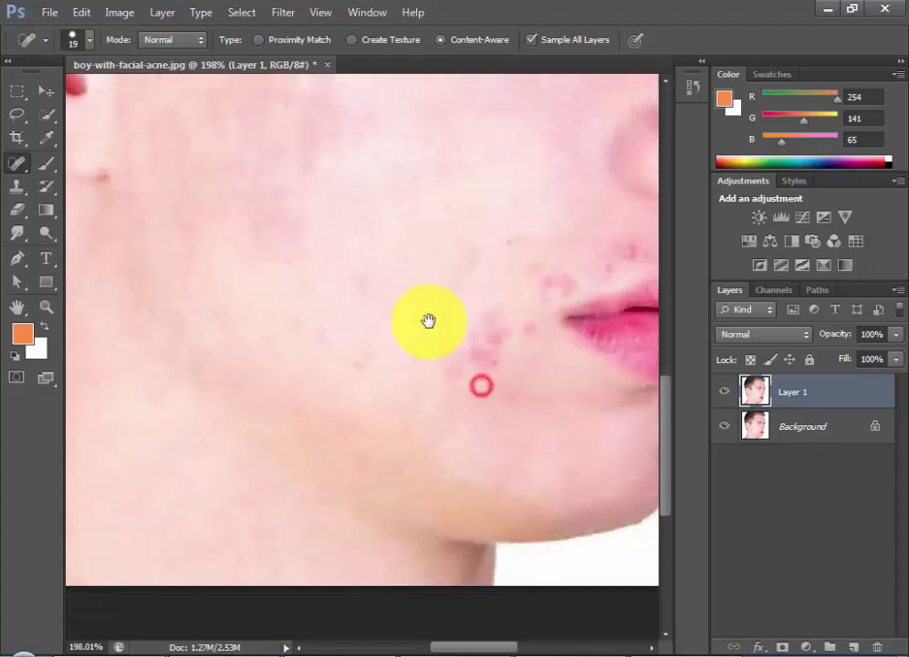
pyautogui.scroll(-3, 513, 411)
pyautogui.click(374, 300)
pyautogui.click(385, 283)
pyautogui.click(359, 270)
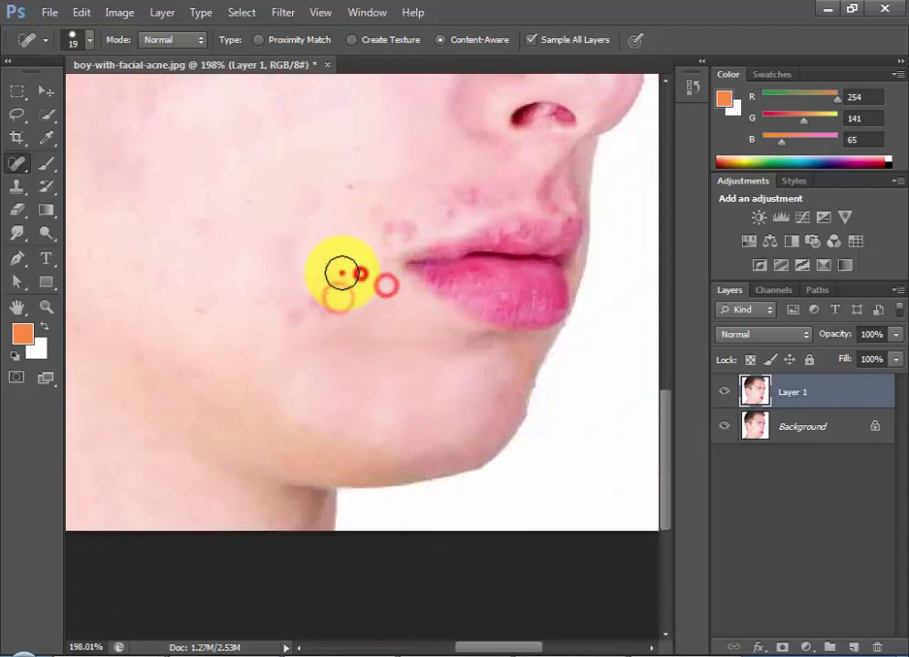
pyautogui.click(342, 272)
pyautogui.click(330, 279)
pyautogui.click(329, 300)
pyautogui.click(288, 309)
pyautogui.click(309, 284)
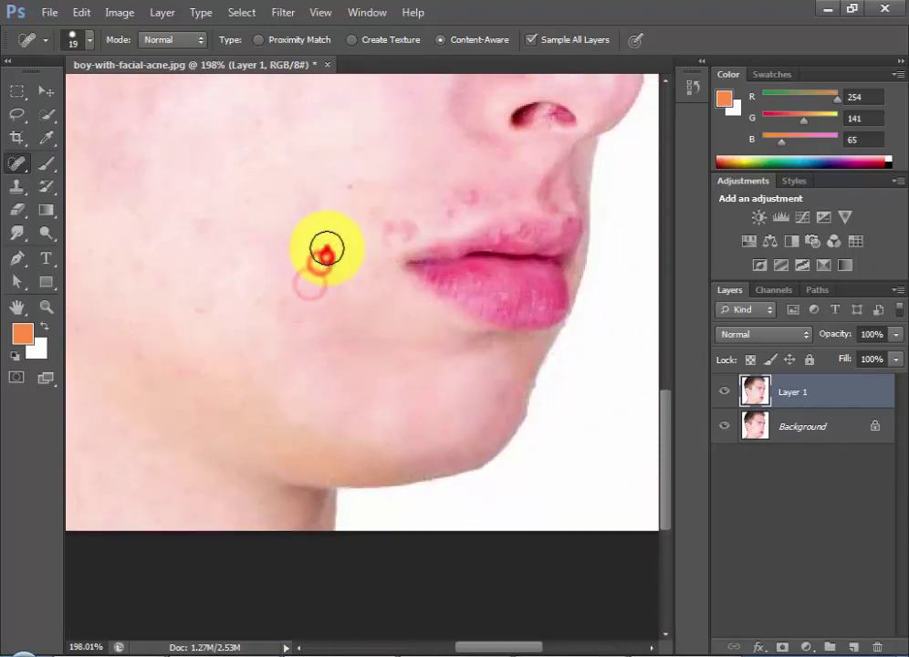
pyautogui.click(311, 264)
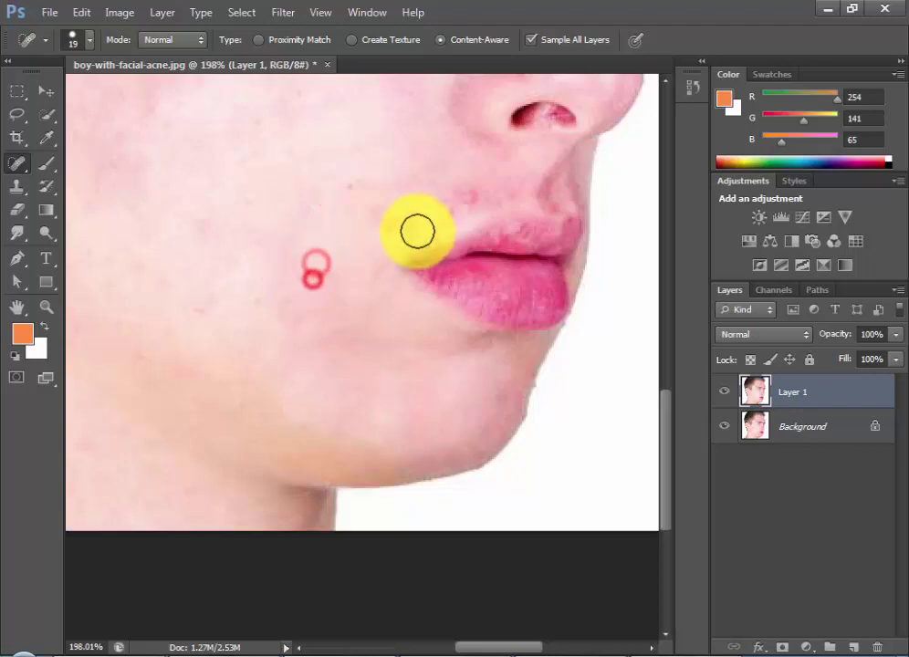
# Heal the spots at and above the lip corner below the nose.
pyautogui.click(414, 227)
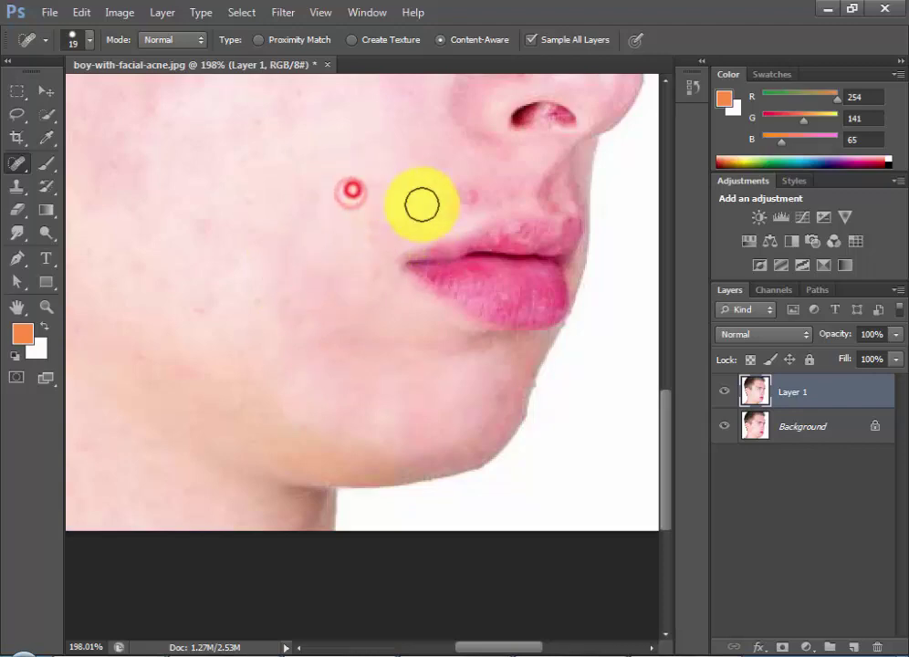
pyautogui.click(475, 188)
pyautogui.click(500, 175)
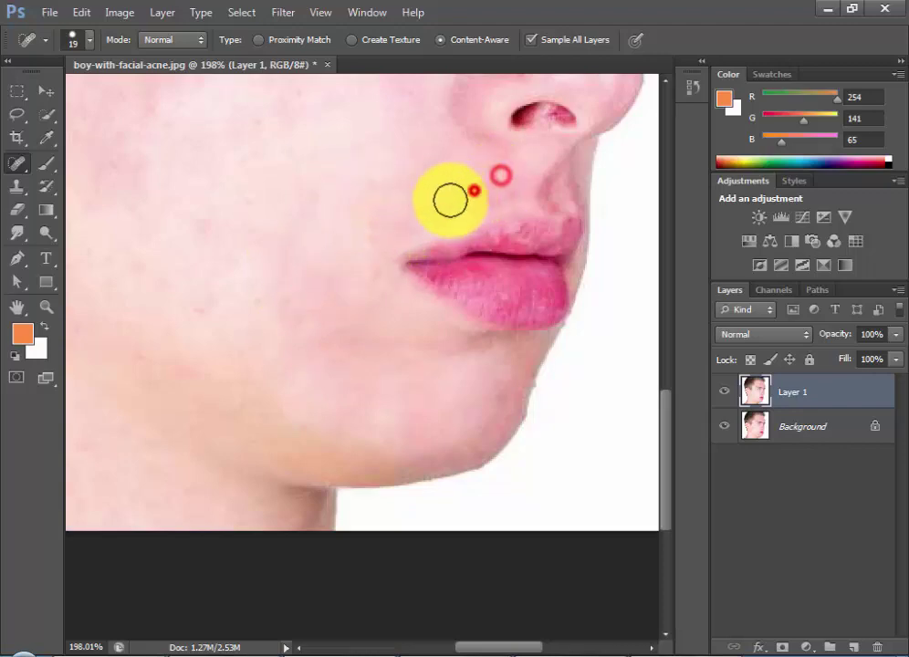
pyautogui.click(448, 205)
pyautogui.click(494, 190)
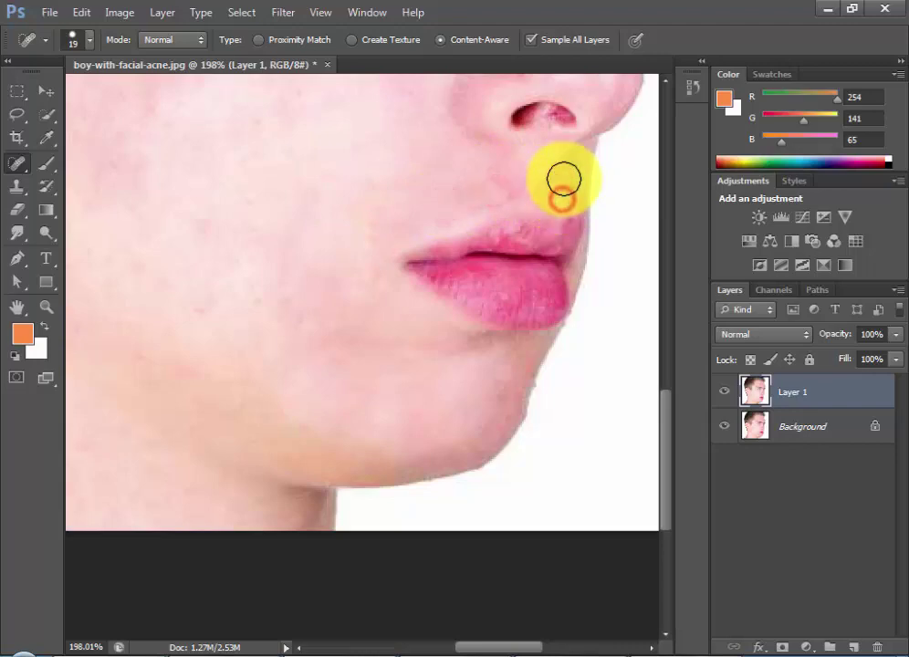
pyautogui.moveTo(410, 189); pyautogui.dragTo(364, 430)
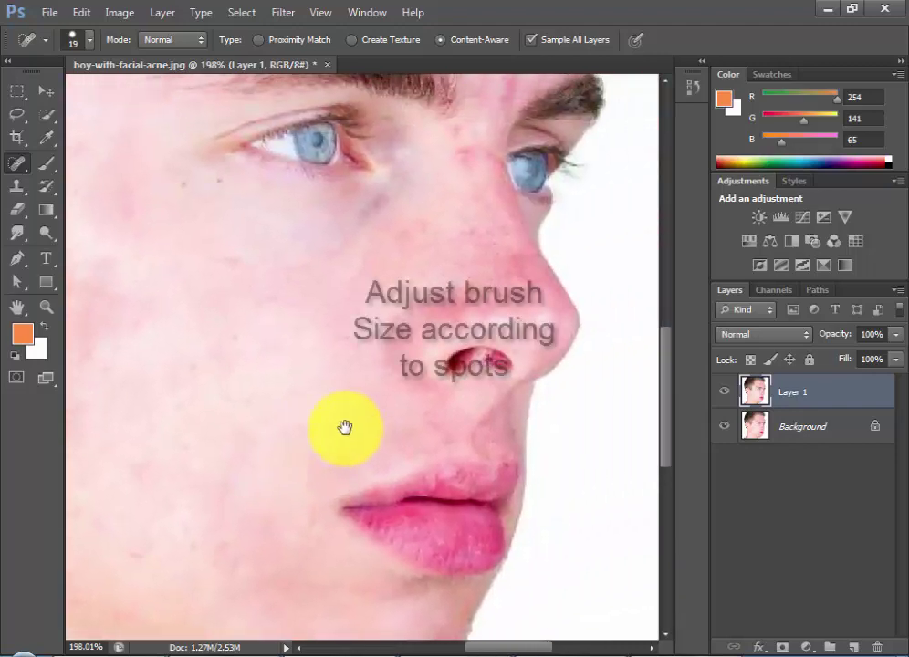
# Reduce the Spot Healing Brush to 12 px and frame the ear, nose and eyes.
pyautogui.scroll(4, 384, 254)
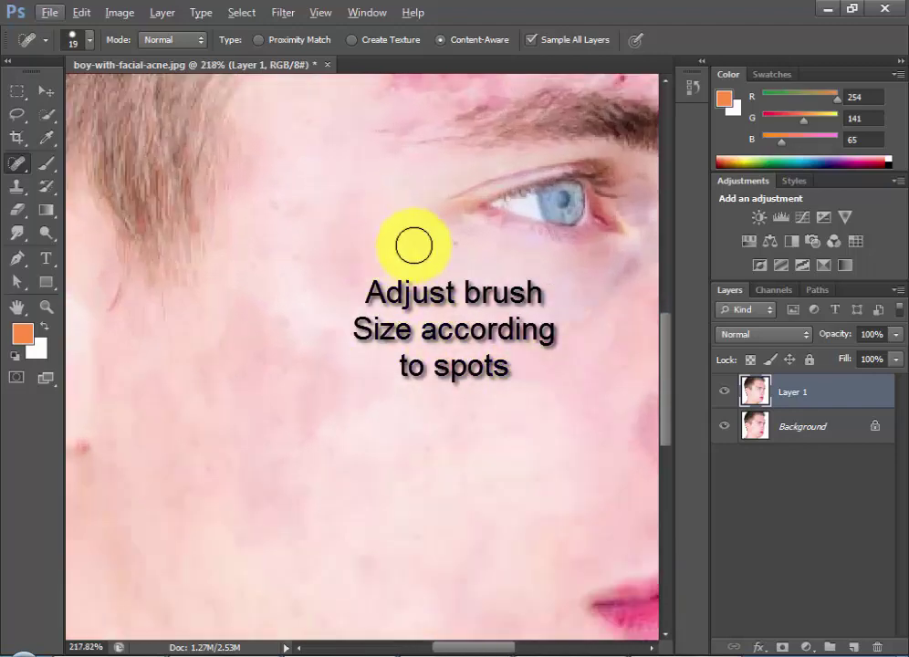
pyautogui.rightClick(456, 251)
pyautogui.click(470, 319)
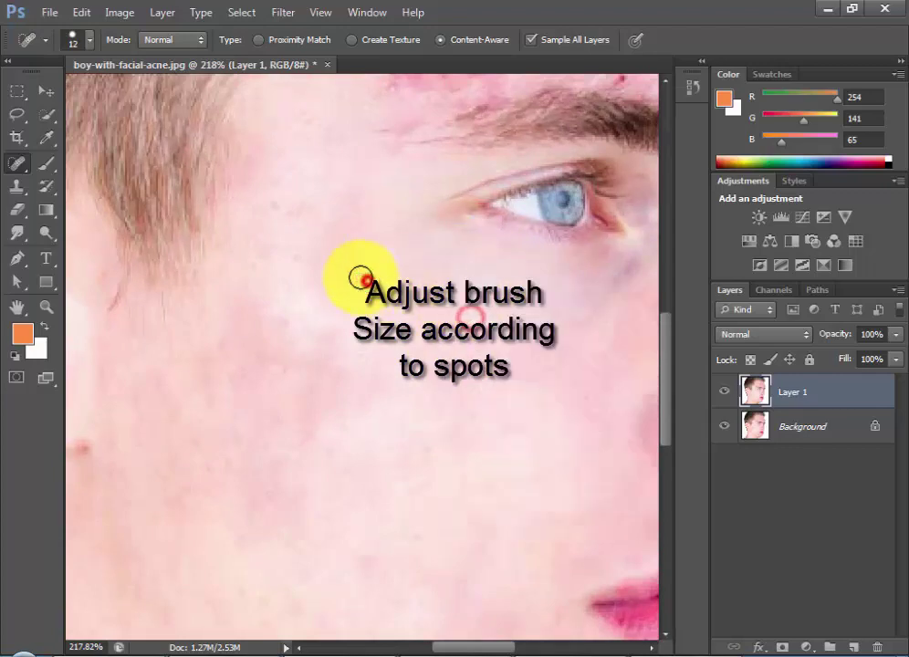
pyautogui.moveTo(252, 315); pyautogui.dragTo(415, 251)
pyautogui.moveTo(274, 301); pyautogui.dragTo(391, 349)
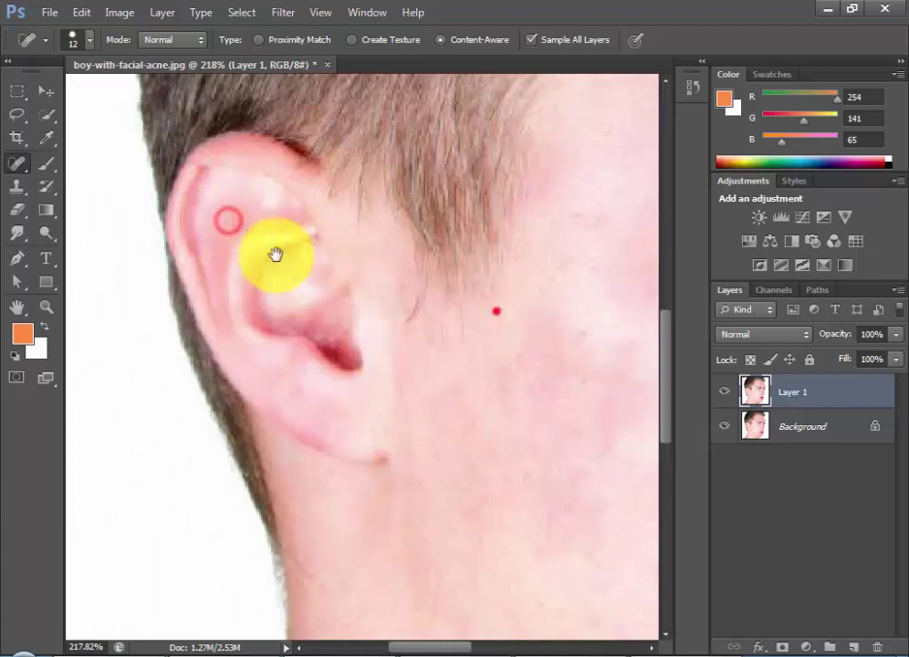
pyautogui.moveTo(494, 311)
pyautogui.mouseDown()
pyautogui.moveTo(226, 245)
pyautogui.moveTo(297, 308)
pyautogui.mouseUp()
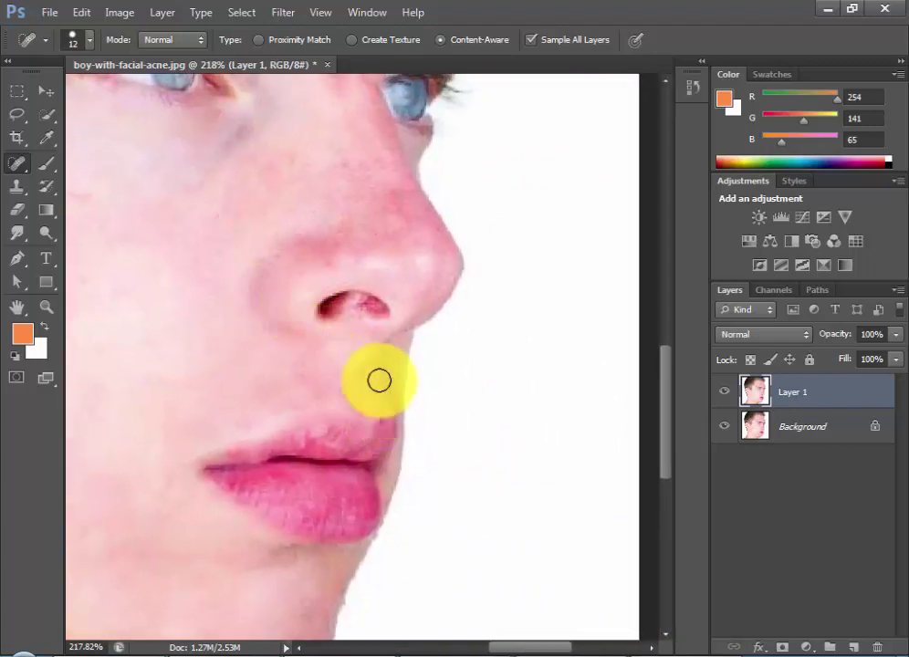
pyautogui.moveTo(396, 229); pyautogui.dragTo(426, 320)
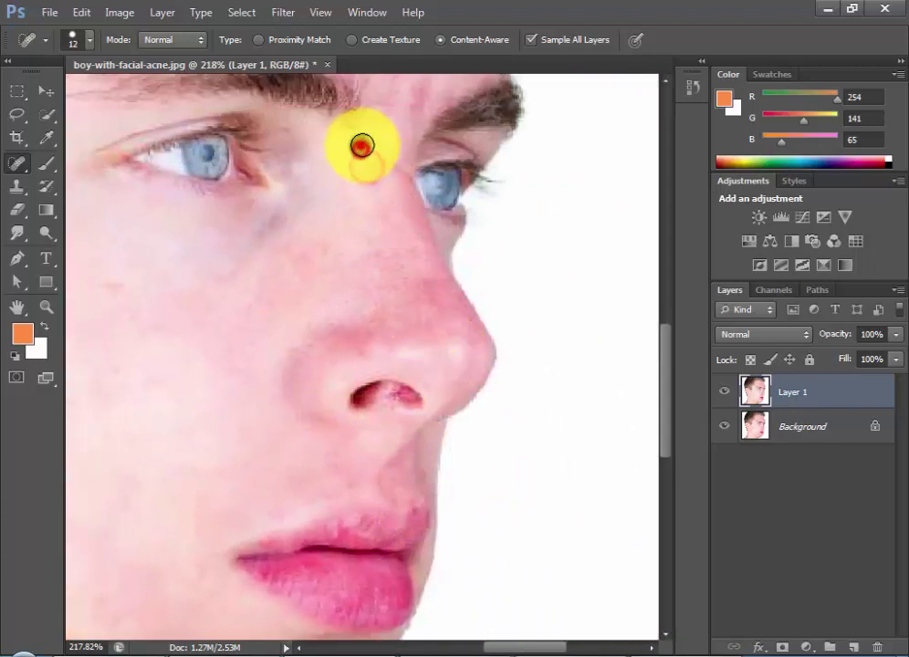
# Heal the red spots along the nose bridge and on the nose tip.
pyautogui.moveTo(361, 146); pyautogui.dragTo(372, 174)
pyautogui.click(412, 243)
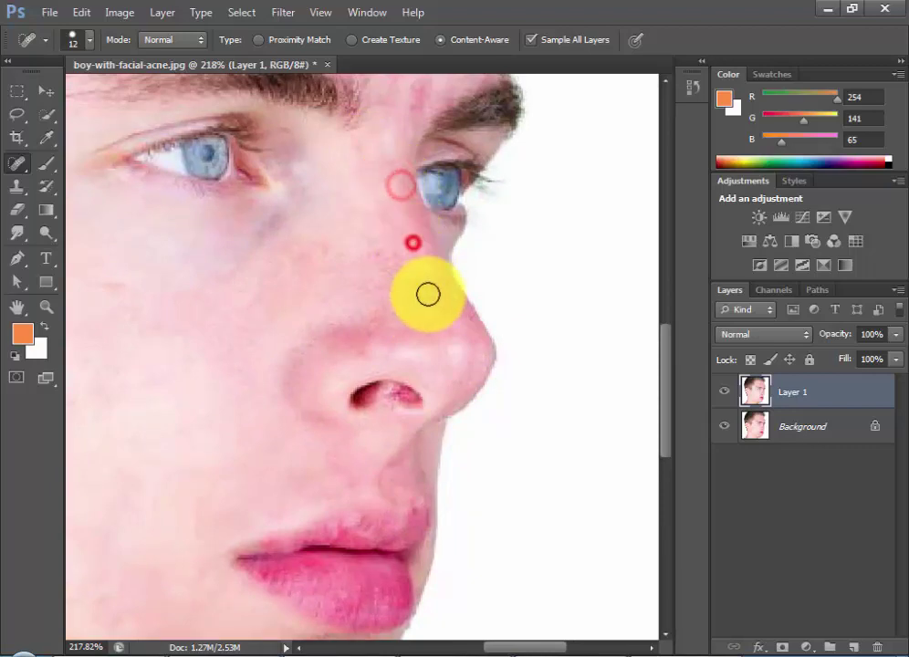
pyautogui.click(379, 258)
pyautogui.click(375, 284)
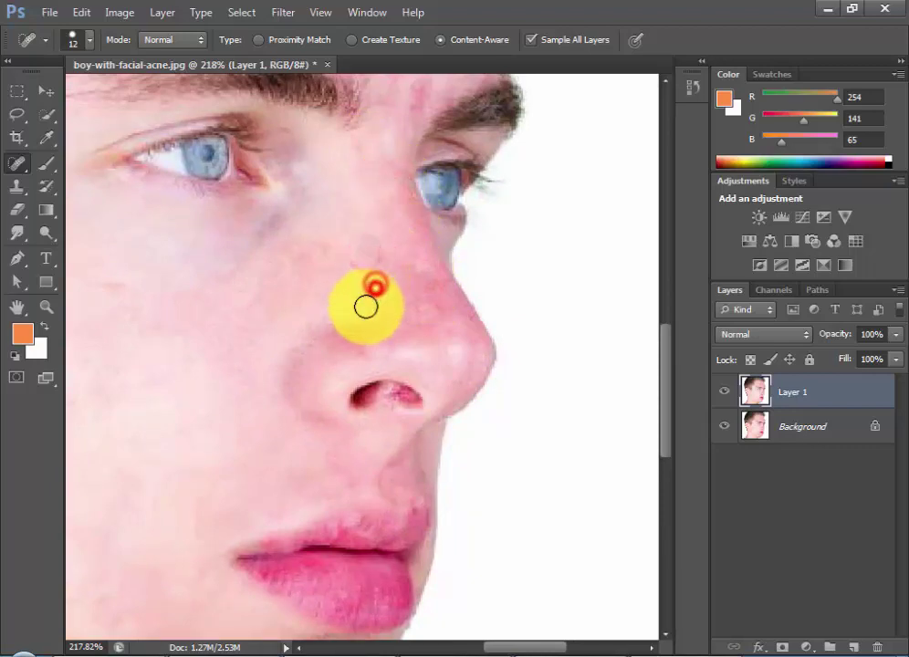
pyautogui.click(339, 337)
pyautogui.click(367, 318)
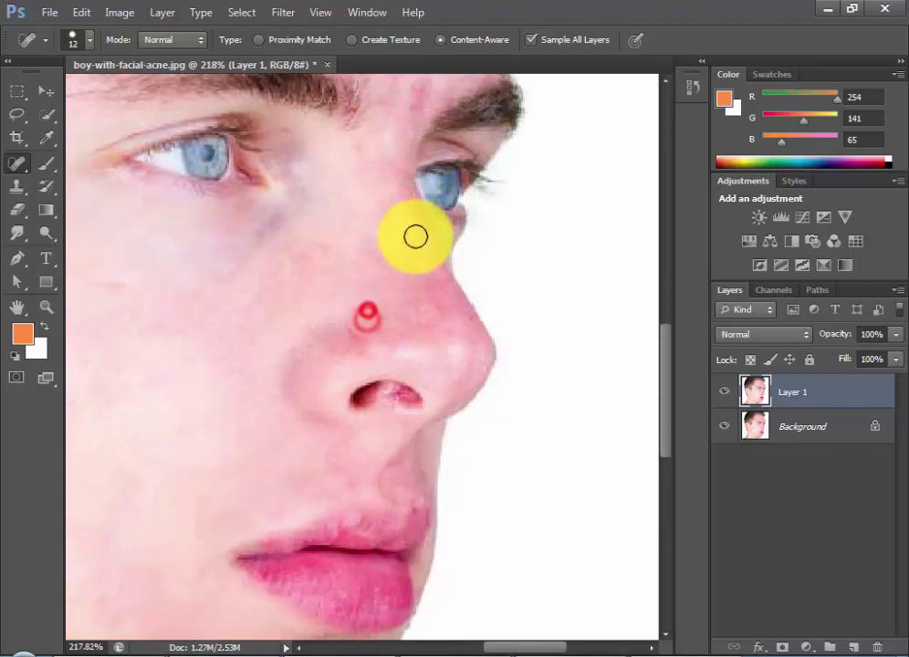
# Bring the forehead into close view and heal the first temple blemishes.
pyautogui.scroll(-3, 391, 246)
pyautogui.moveTo(349, 204)
pyautogui.mouseDown()
pyautogui.moveTo(450, 341)
pyautogui.moveTo(487, 420)
pyautogui.mouseUp()
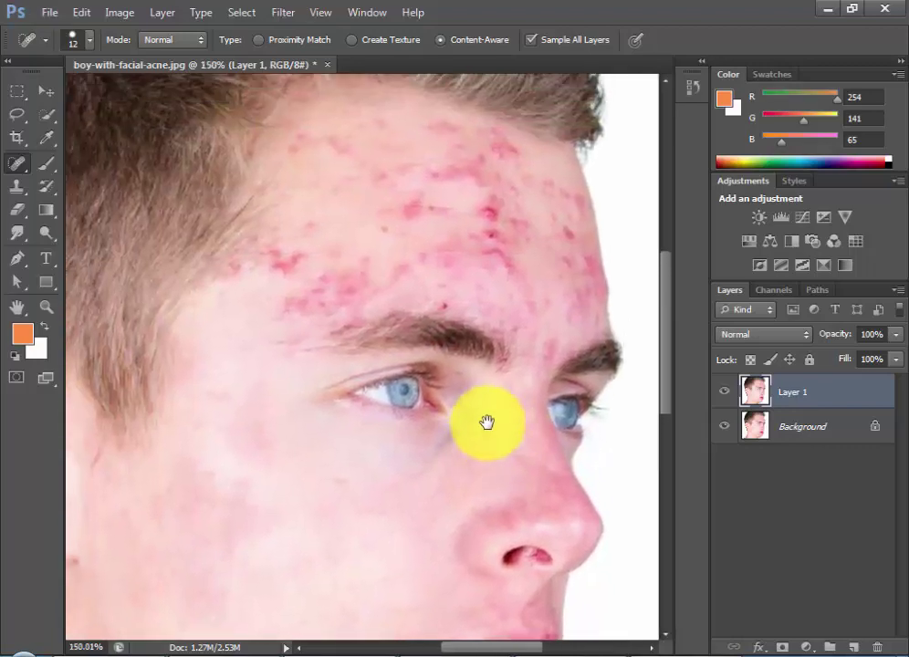
pyautogui.scroll(3, 299, 293)
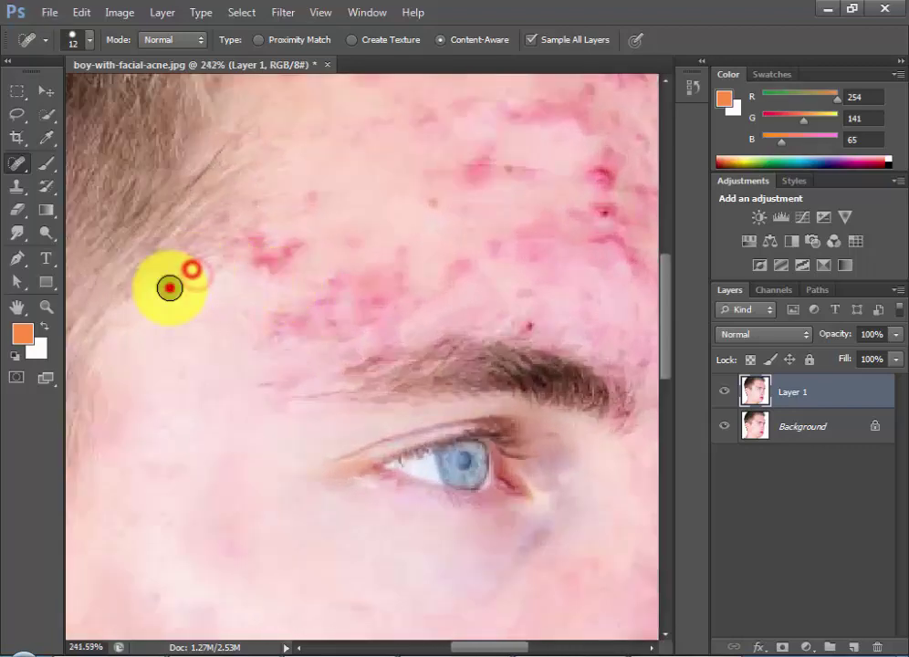
pyautogui.click(213, 260)
pyautogui.click(234, 254)
pyautogui.click(258, 243)
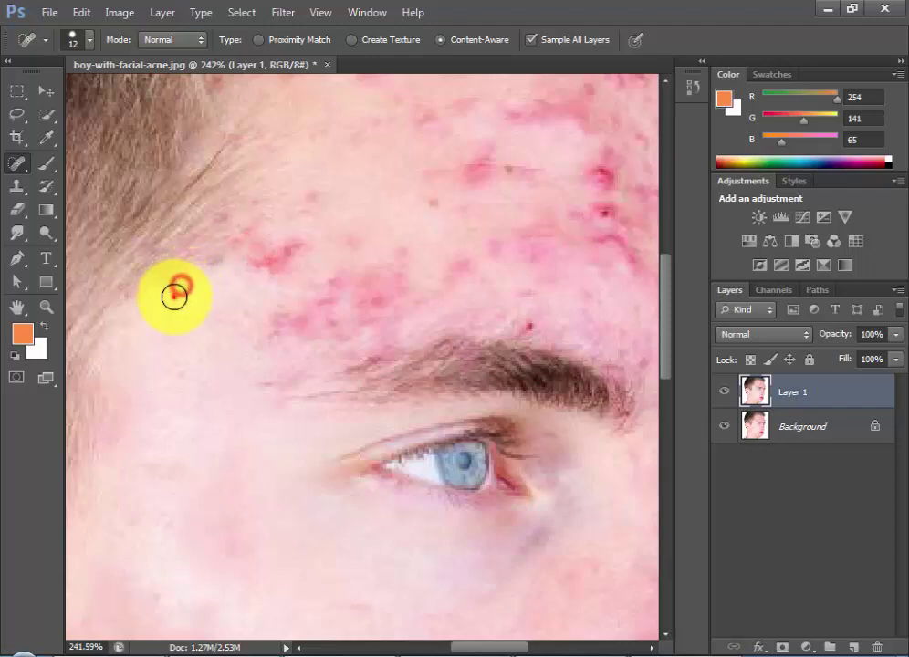
pyautogui.click(173, 295)
pyautogui.click(217, 264)
# Heal the remaining temple spots and the blemishes just above the eyebrow.
pyautogui.click(182, 293)
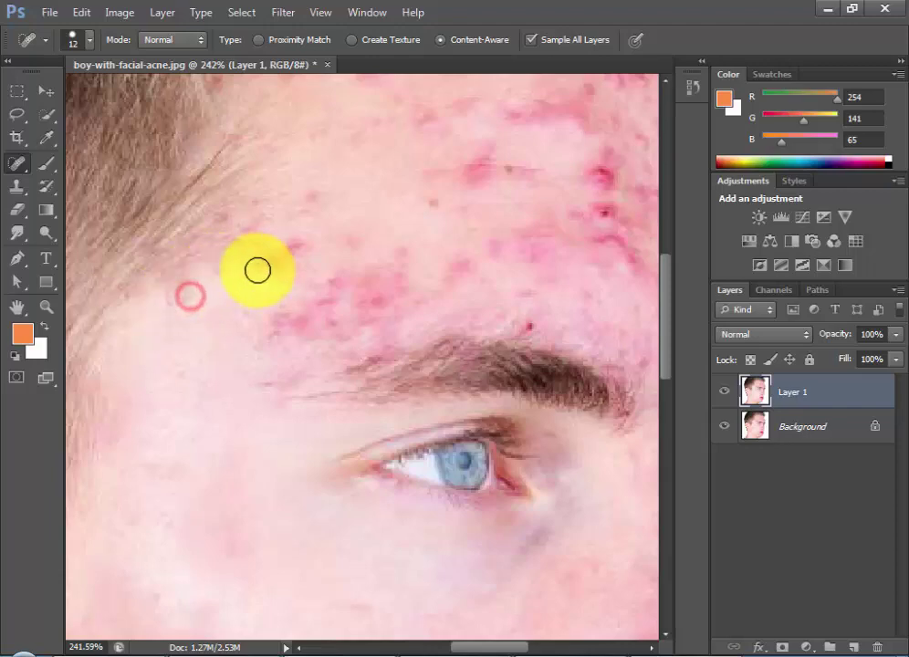
pyautogui.click(283, 265)
pyautogui.click(304, 243)
pyautogui.click(265, 255)
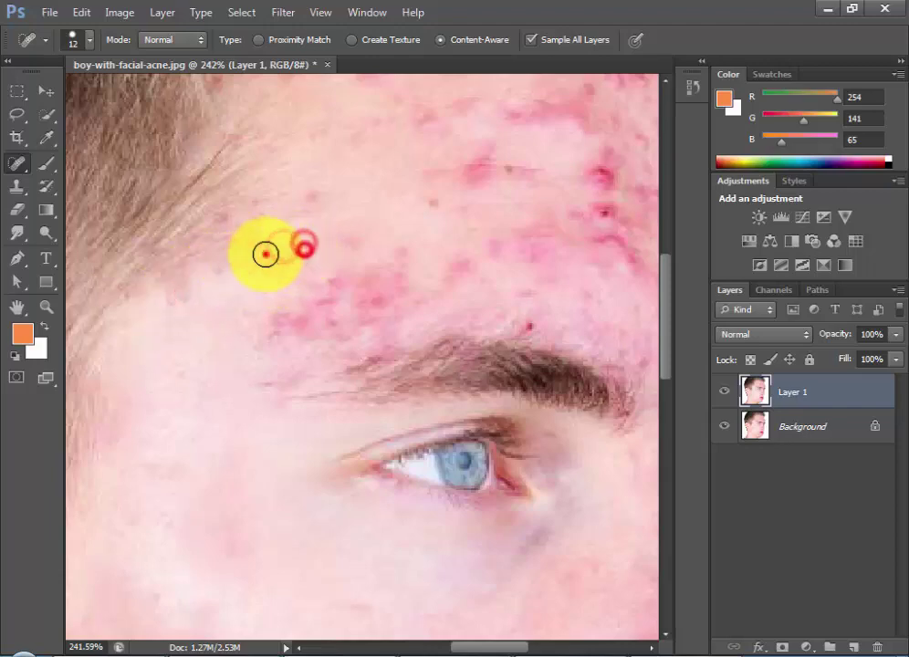
pyautogui.click(275, 346)
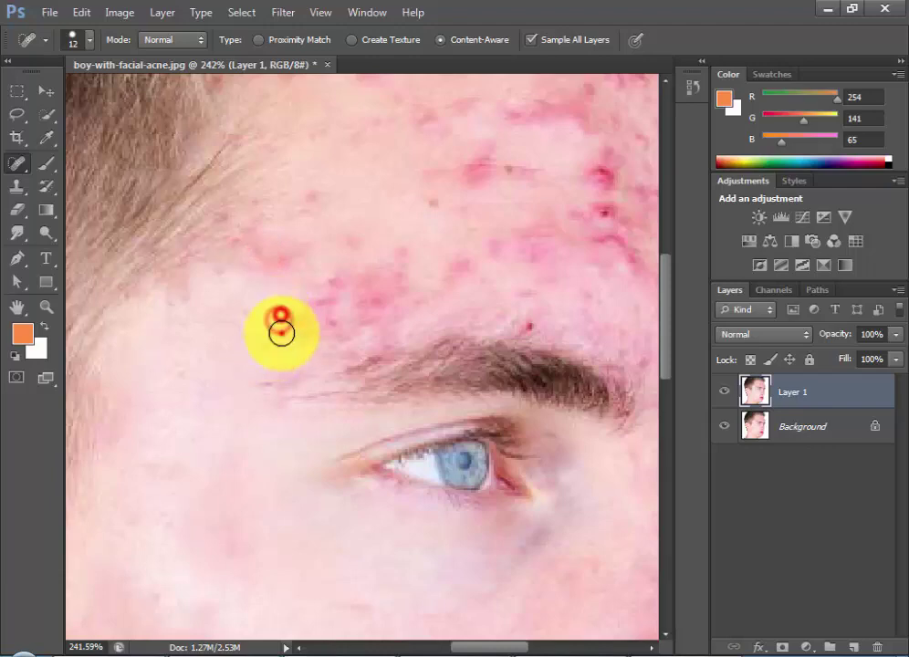
pyautogui.click(302, 328)
pyautogui.click(315, 304)
pyautogui.click(335, 291)
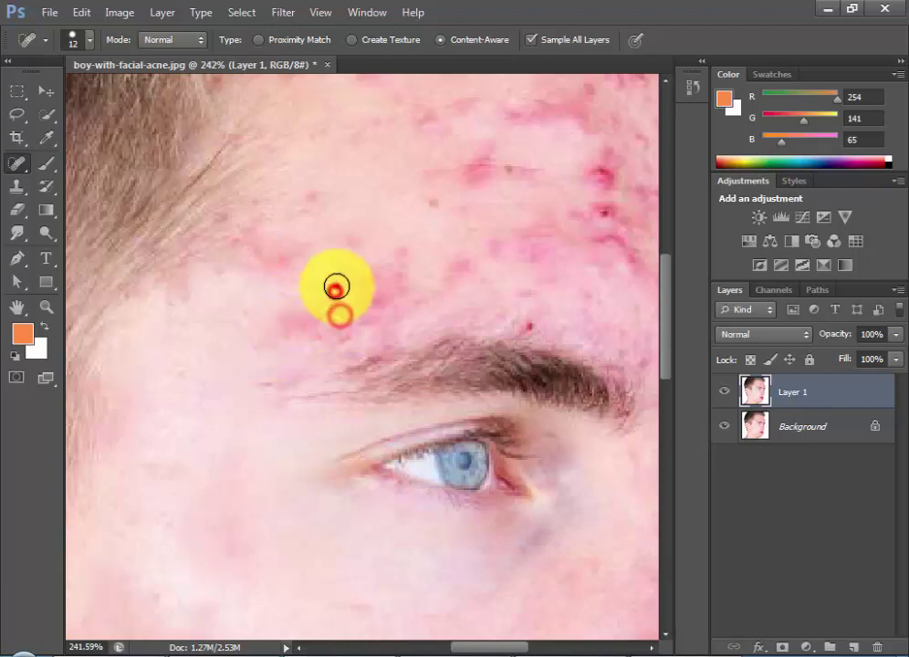
# Enlarge the healing brush to 23 px and heal the first forehead blemishes.
pyautogui.rightClick(336, 272)
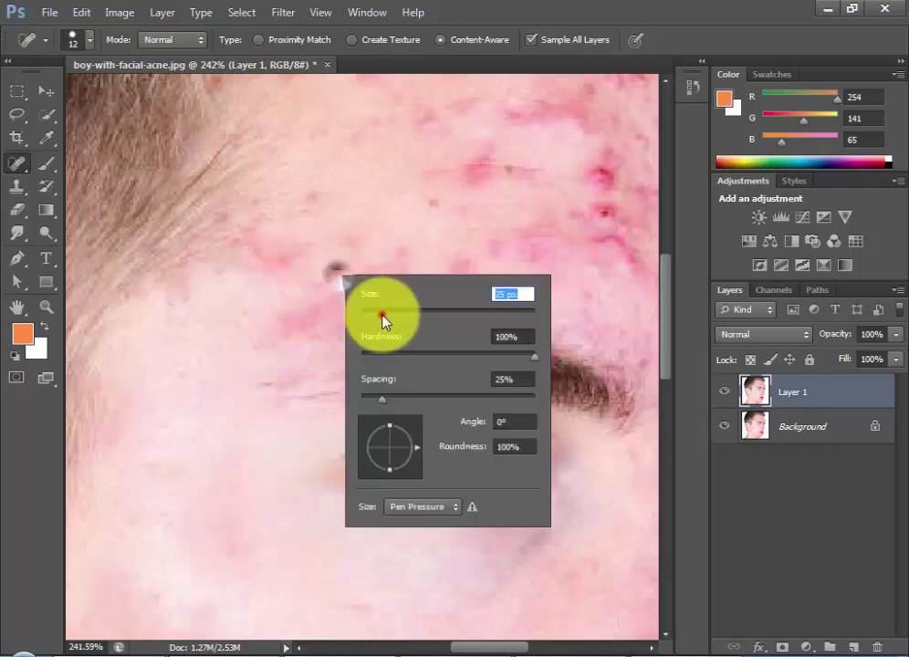
pyautogui.click(274, 329)
pyautogui.rightClick(290, 310)
pyautogui.click(294, 322)
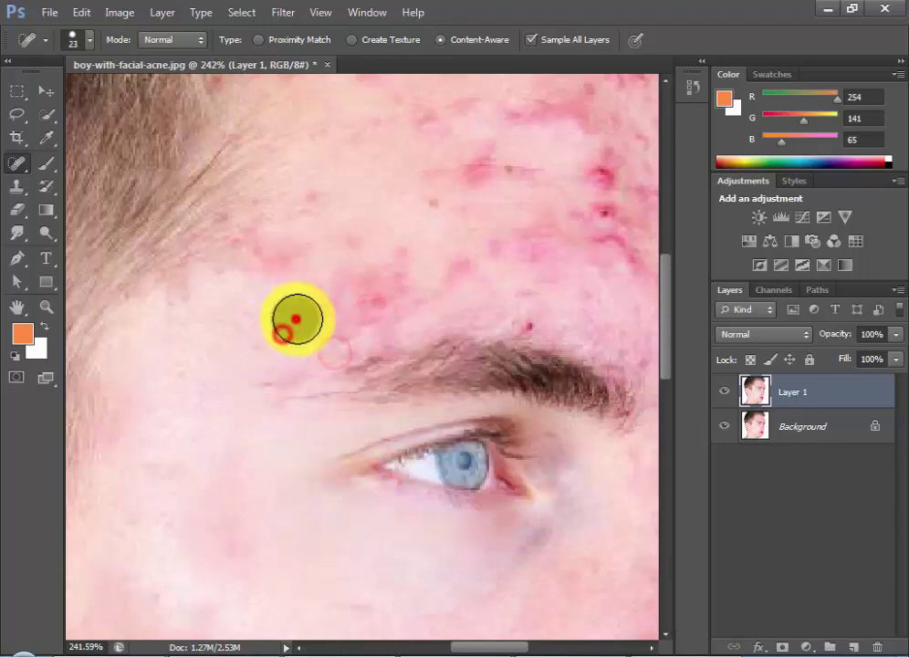
pyautogui.click(352, 303)
pyautogui.click(361, 281)
pyautogui.click(386, 274)
pyautogui.click(392, 257)
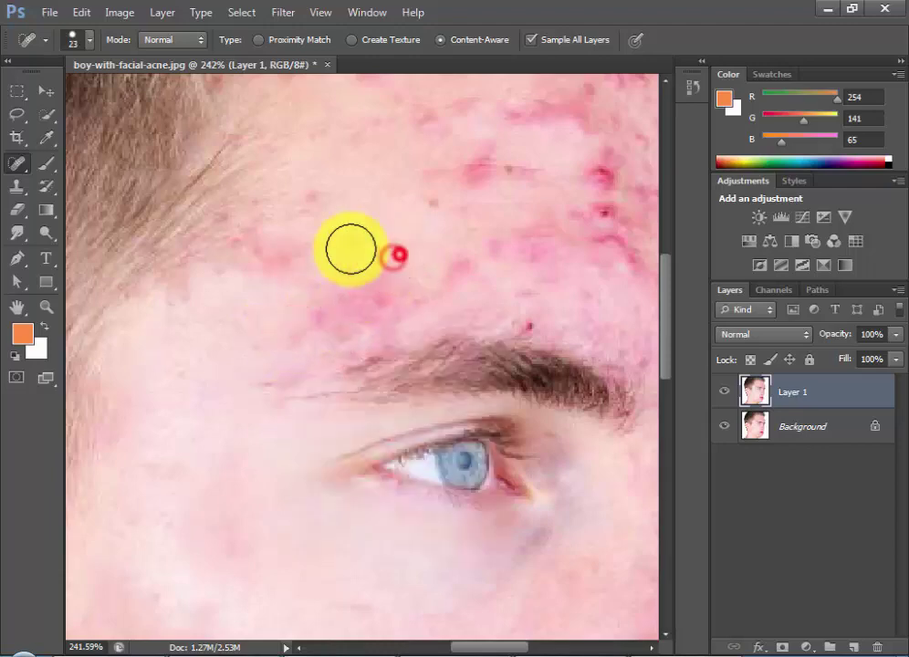
# Heal the red spots across the upper and middle forehead.
pyautogui.click(351, 244)
pyautogui.click(325, 186)
pyautogui.click(321, 212)
pyautogui.click(301, 255)
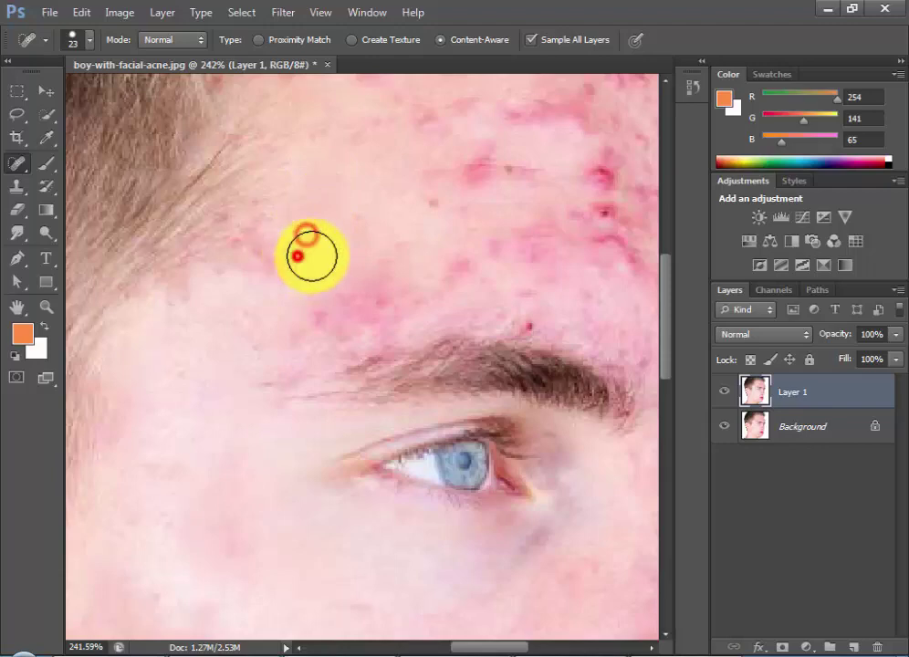
pyautogui.click(369, 246)
pyautogui.click(400, 265)
pyautogui.click(335, 308)
# Heal the blemishes just above the eyebrow.
pyautogui.click(399, 302)
pyautogui.click(339, 325)
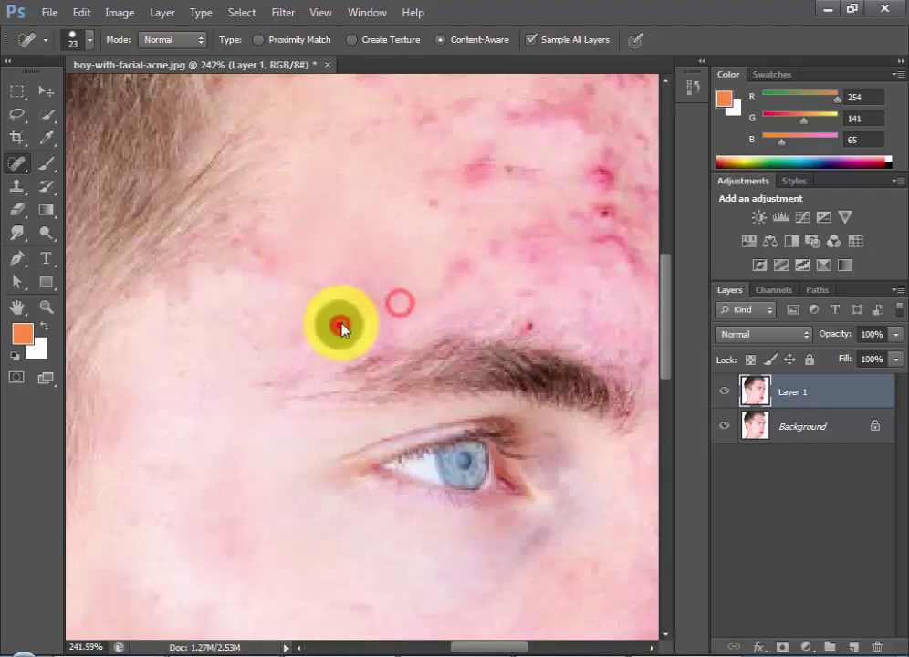
pyautogui.click(362, 298)
pyautogui.click(336, 325)
pyautogui.click(384, 311)
pyautogui.click(402, 302)
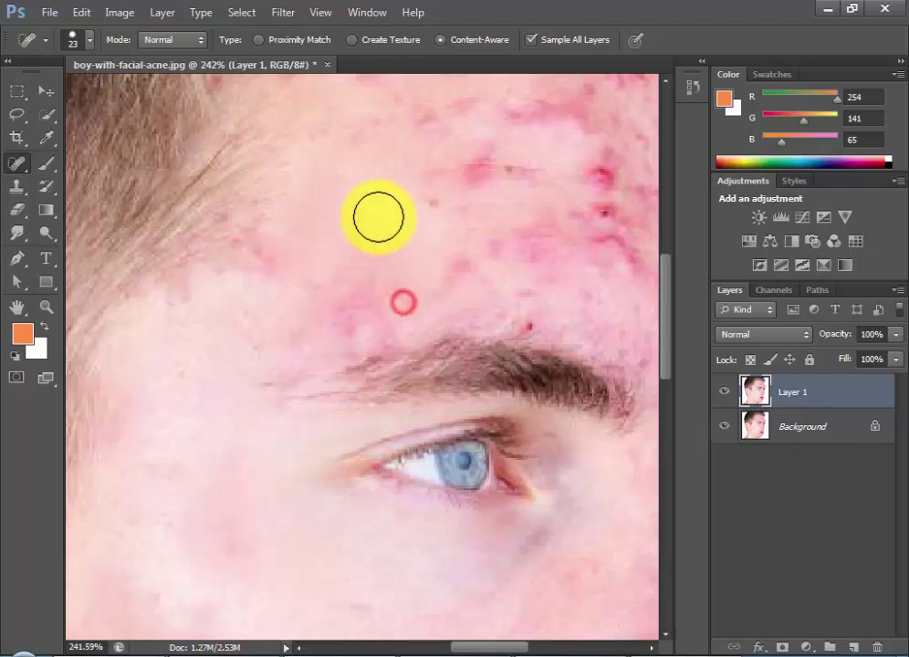
# Heal the blemishes along the upper forehead toward the right side.
pyautogui.click(426, 203)
pyautogui.click(447, 183)
pyautogui.click(463, 171)
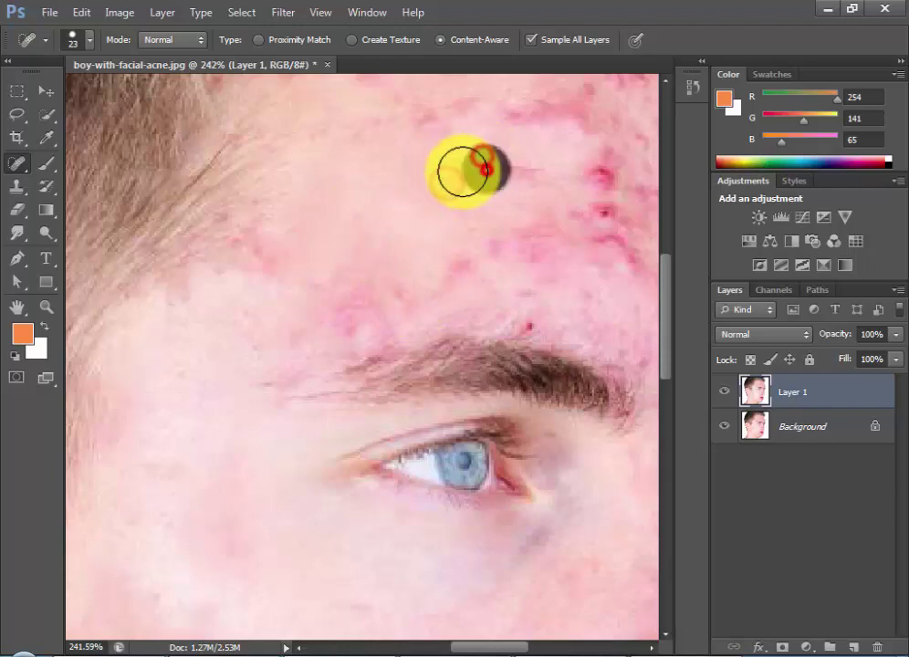
pyautogui.click(502, 169)
pyautogui.click(406, 191)
pyautogui.click(450, 209)
pyautogui.click(470, 211)
pyautogui.click(485, 249)
# Heal the remaining mid-forehead spots and one near the hairline.
pyautogui.click(438, 276)
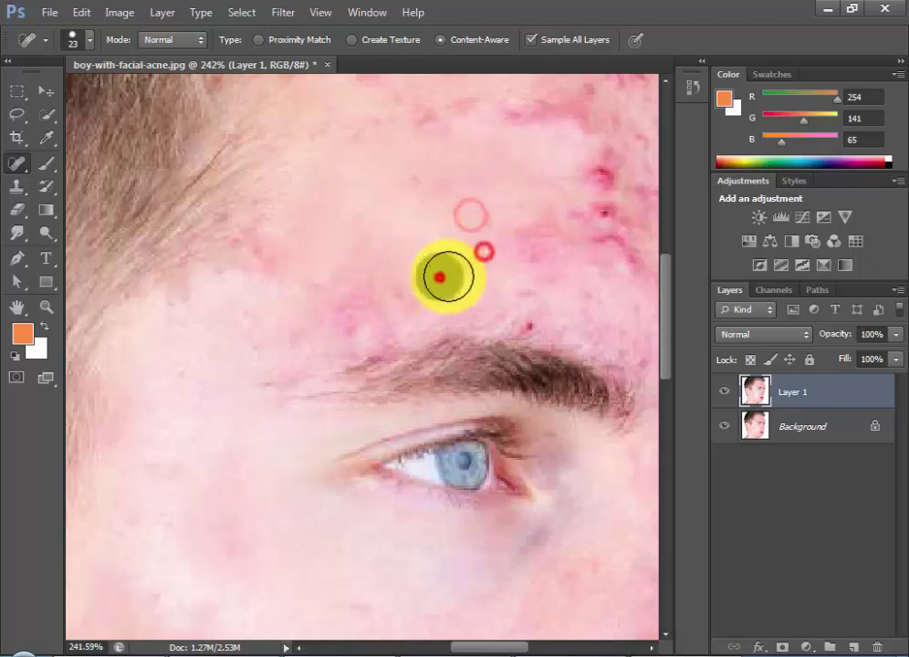
pyautogui.click(530, 312)
pyautogui.click(466, 305)
pyautogui.click(491, 271)
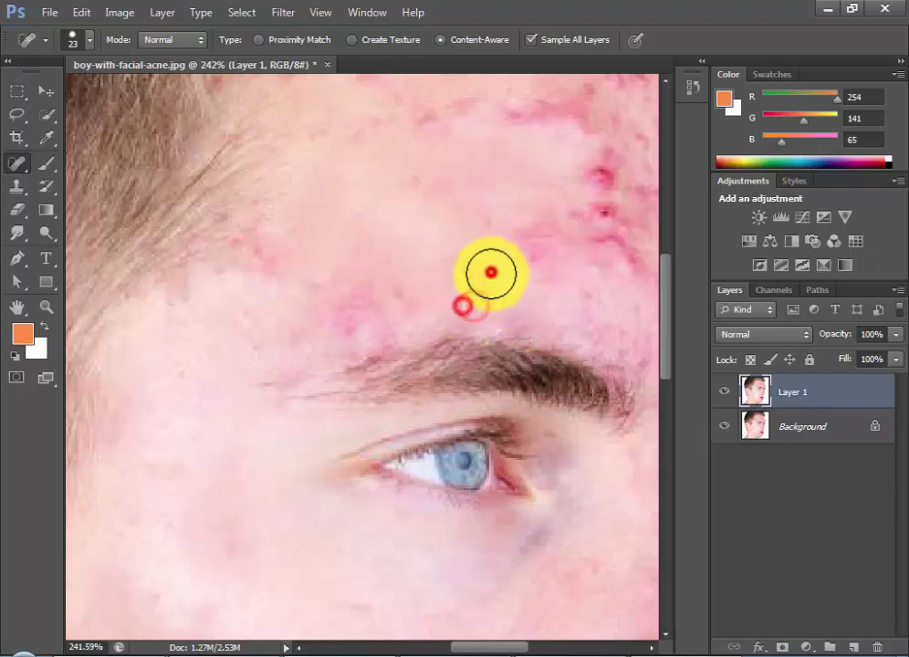
pyautogui.click(362, 305)
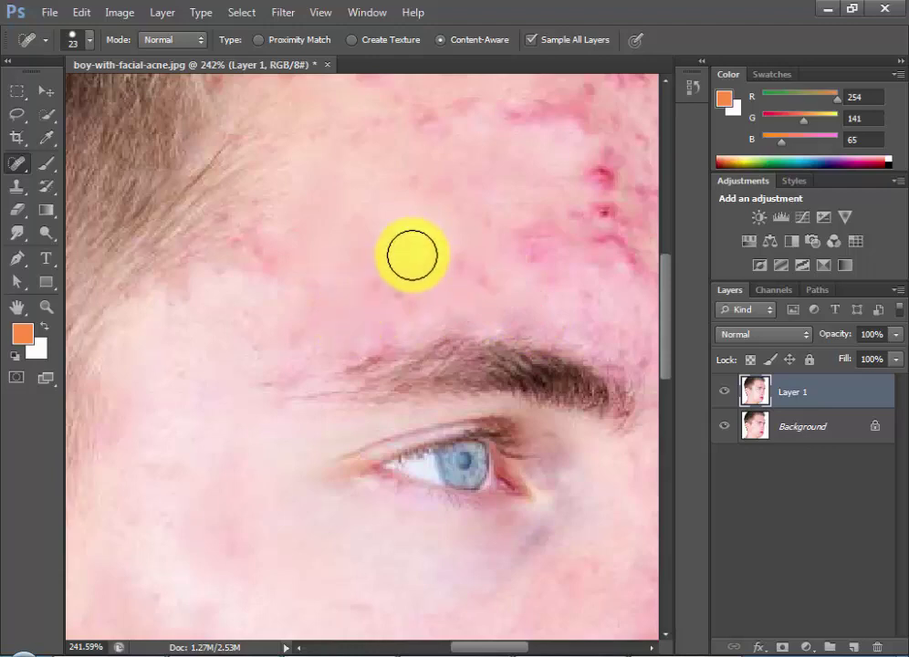
pyautogui.click(397, 289)
pyautogui.click(244, 263)
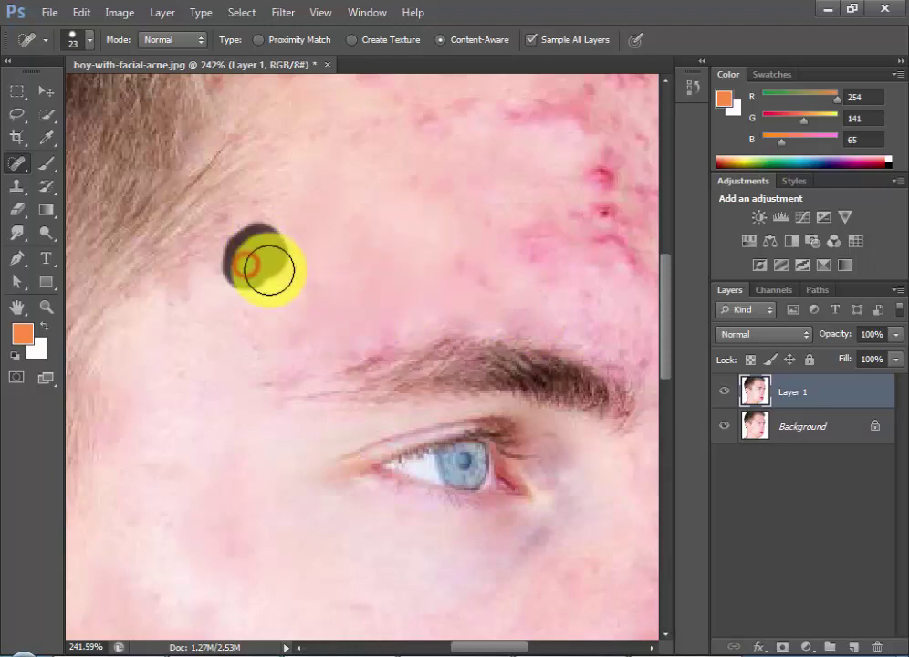
# Reframe the forehead below the hairline and heal the upper forehead blemishes.
pyautogui.scroll(-2, 359, 290)
pyautogui.scroll(2, 361, 286)
pyautogui.click(390, 237)
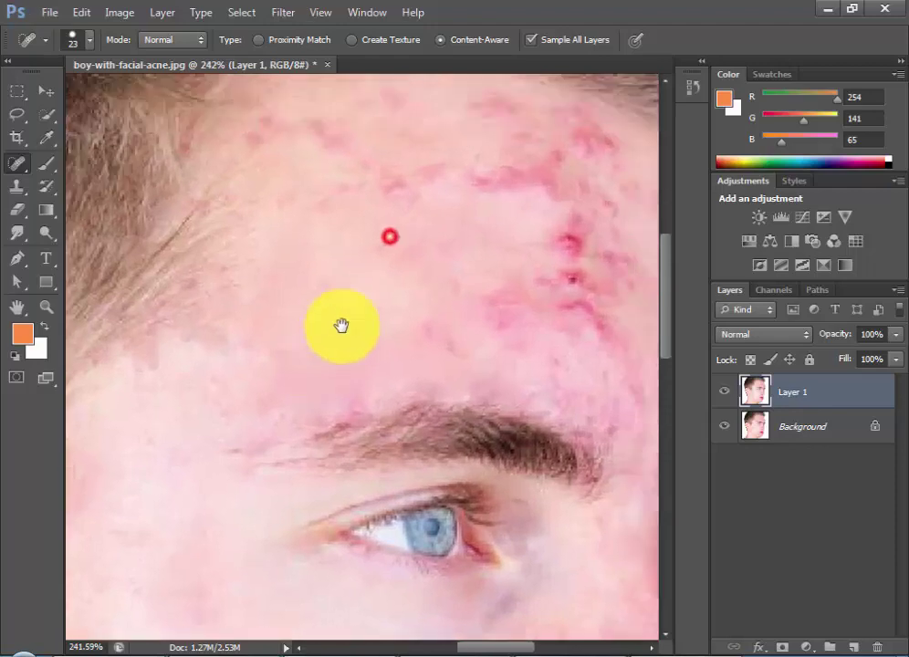
pyautogui.moveTo(341, 325); pyautogui.dragTo(330, 436)
pyautogui.rightClick(339, 375)
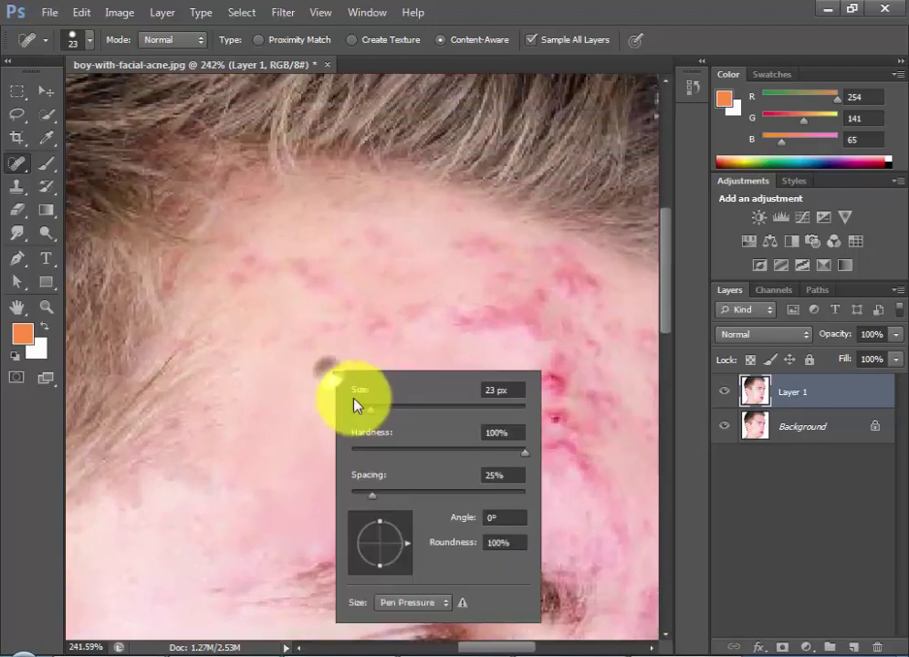
pyautogui.click(239, 264)
pyautogui.click(260, 271)
pyautogui.click(286, 267)
pyautogui.click(318, 267)
pyautogui.click(298, 265)
pyautogui.click(308, 267)
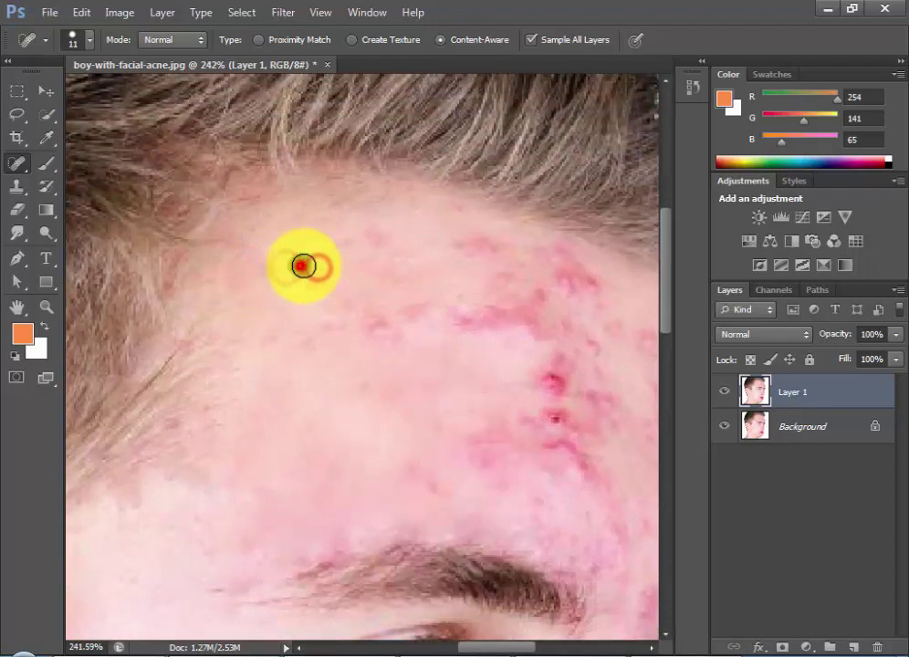
# Heal forehead spots and smooth the redness down along the eyebrow.
pyautogui.click(267, 342)
pyautogui.click(384, 331)
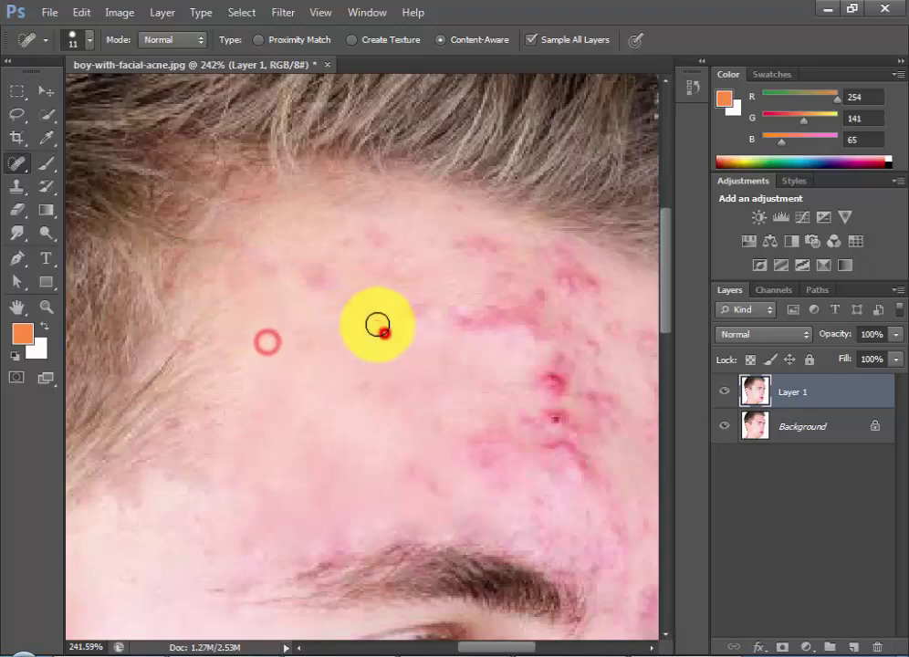
pyautogui.click(331, 322)
pyautogui.click(342, 325)
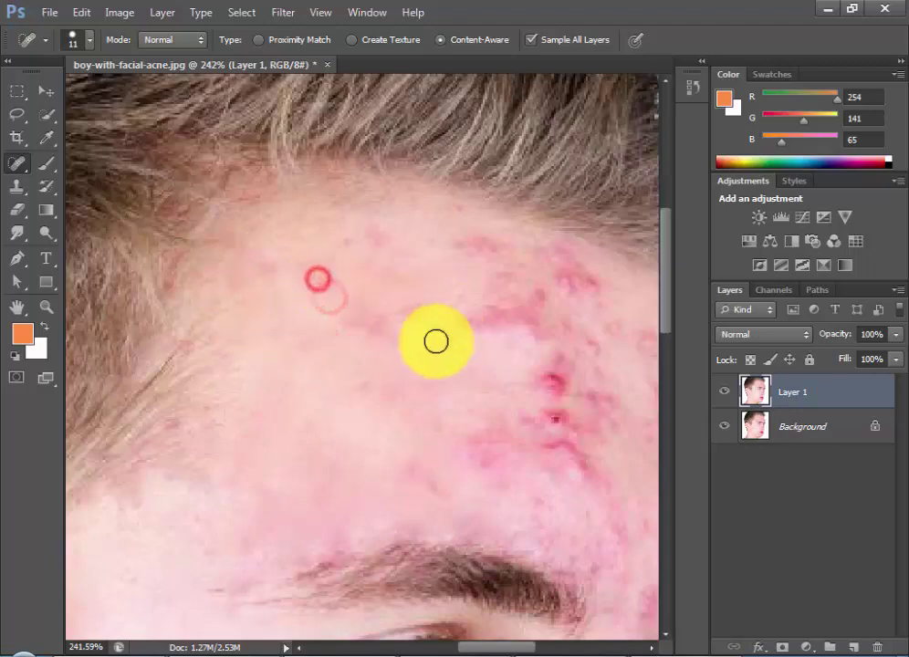
pyautogui.scroll(-2, 429, 341)
pyautogui.moveTo(331, 252); pyautogui.dragTo(373, 232)
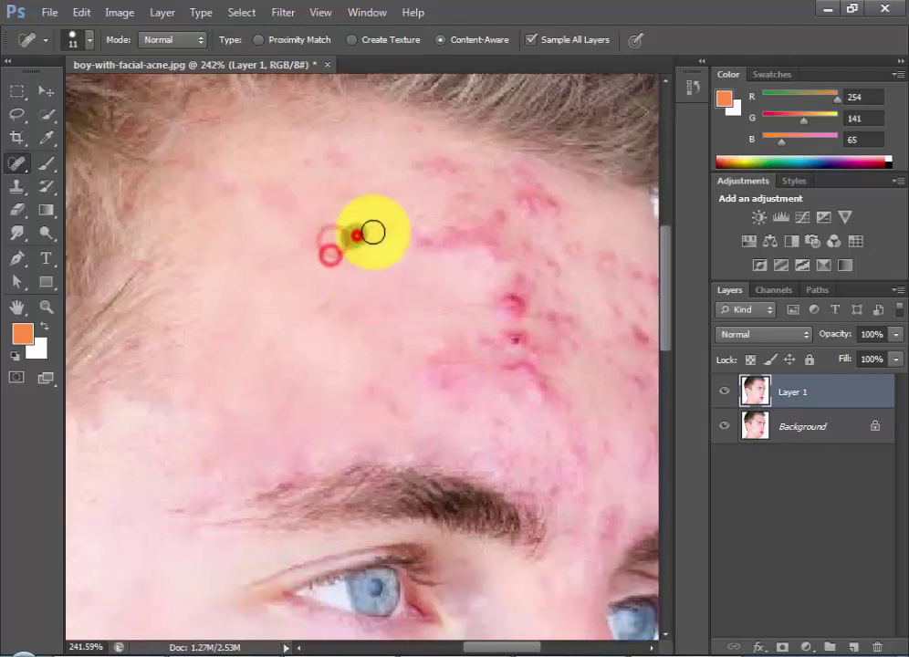
pyautogui.moveTo(299, 456)
pyautogui.mouseDown()
pyautogui.moveTo(261, 475)
pyautogui.moveTo(320, 454)
pyautogui.mouseUp()
pyautogui.moveTo(272, 479)
pyautogui.mouseDown()
pyautogui.moveTo(361, 446)
pyautogui.moveTo(428, 454)
pyautogui.mouseUp()
pyautogui.moveTo(428, 415); pyautogui.dragTo(377, 405)
pyautogui.moveTo(394, 434); pyautogui.dragTo(341, 442)
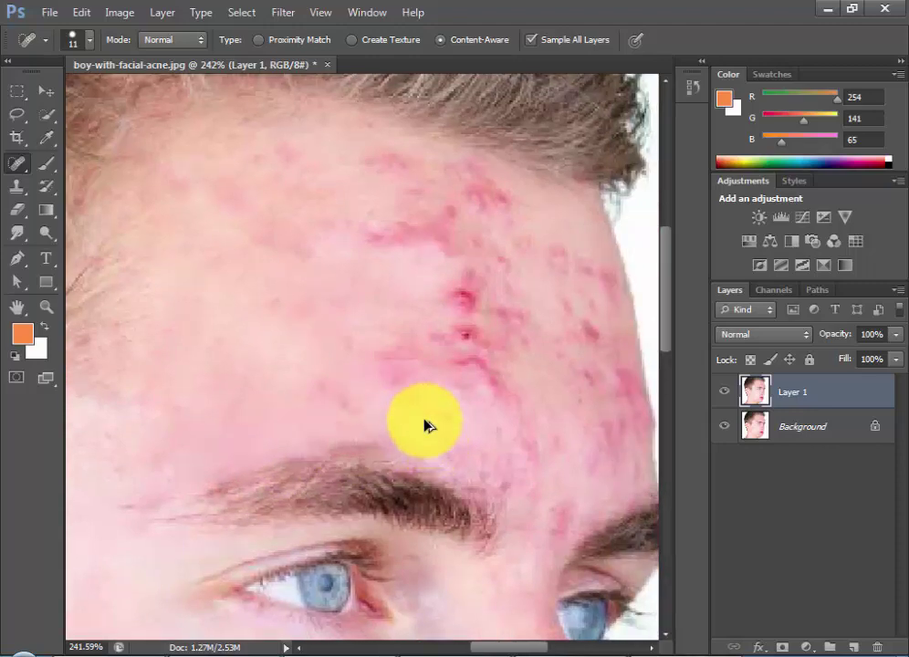
# Heal the blemishes above the eyebrow and the red spots between the brows.
pyautogui.click(445, 450)
pyautogui.click(444, 419)
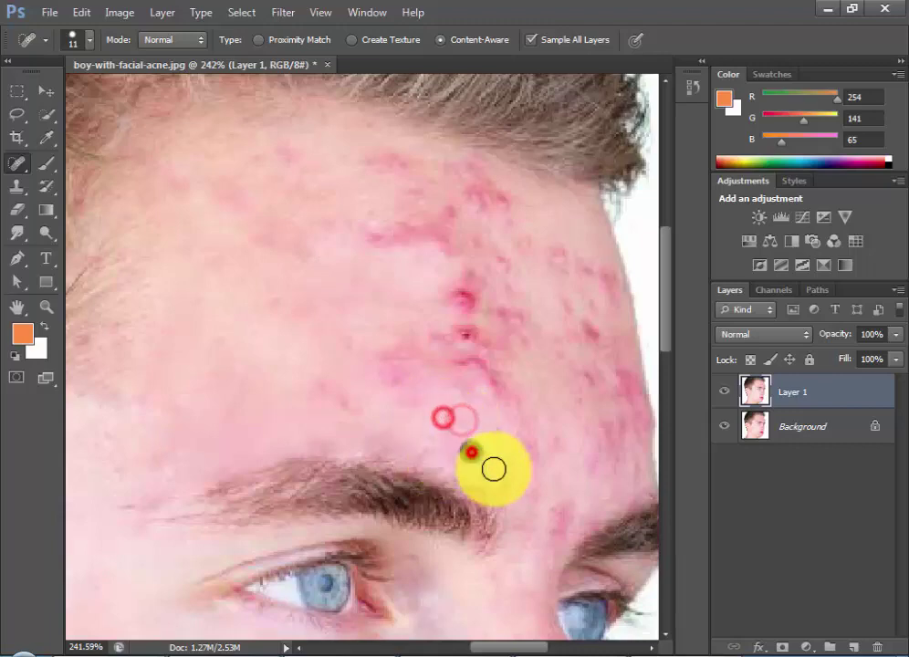
pyautogui.click(509, 469)
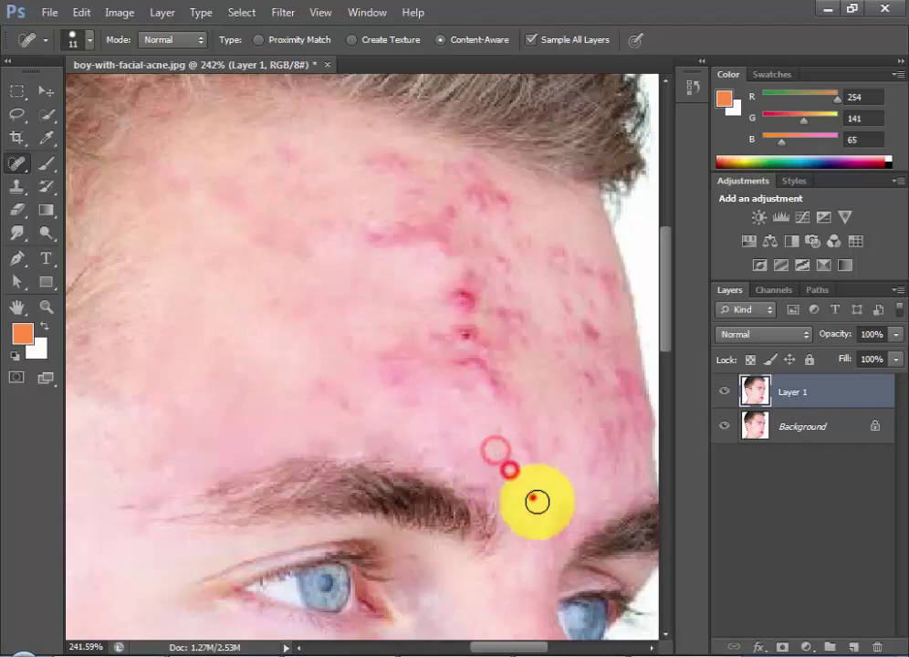
pyautogui.click(556, 512)
pyautogui.click(554, 537)
pyautogui.click(508, 467)
pyautogui.click(533, 445)
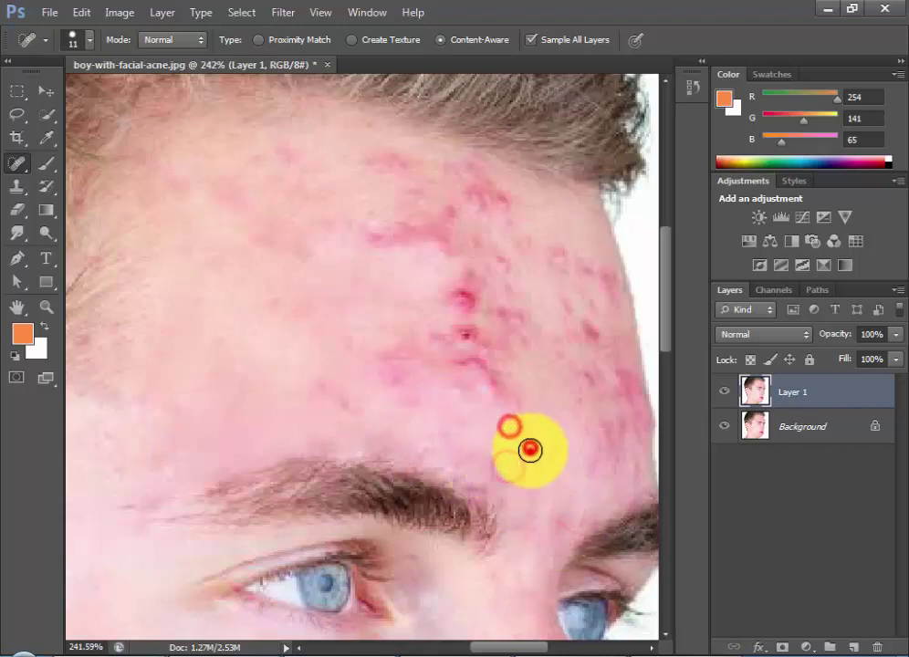
# Heal the pimples in the middle of the forehead.
pyautogui.click(393, 385)
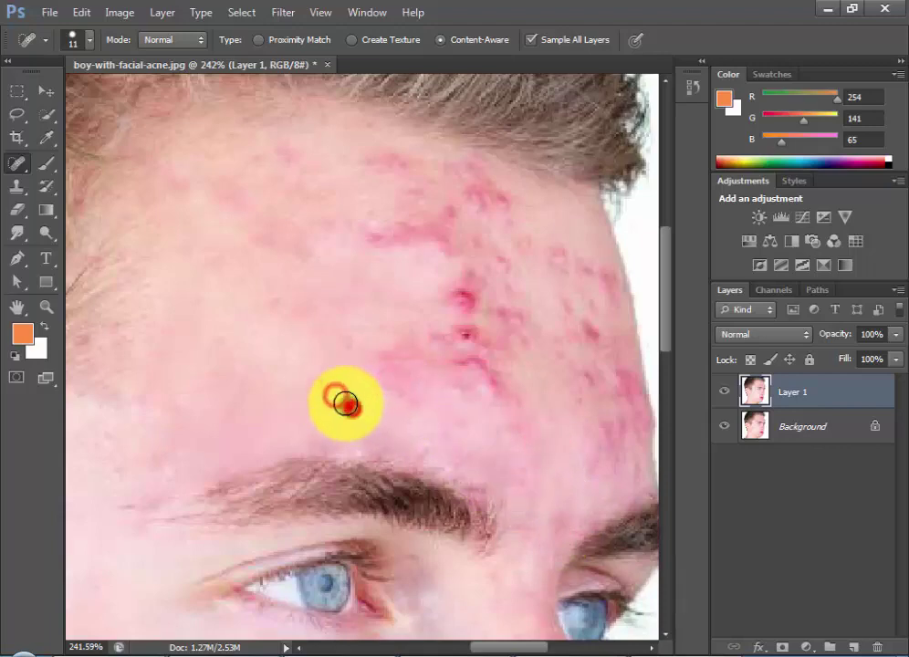
pyautogui.click(339, 363)
pyautogui.click(376, 327)
pyautogui.click(405, 372)
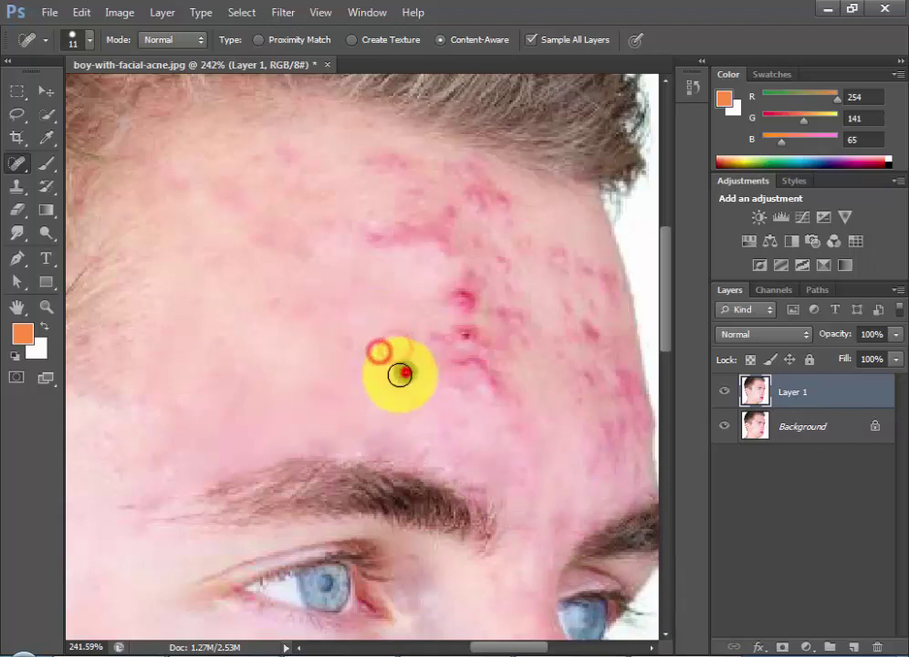
pyautogui.click(415, 351)
pyautogui.click(357, 359)
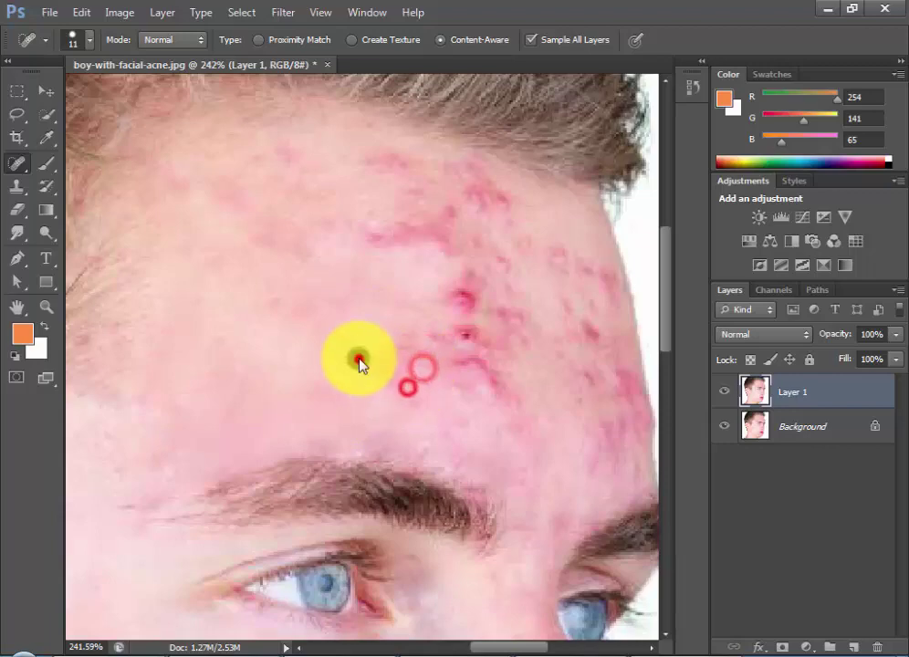
pyautogui.click(352, 344)
# Heal the red spots on the upper left forehead.
pyautogui.click(283, 247)
pyautogui.click(257, 235)
pyautogui.click(239, 194)
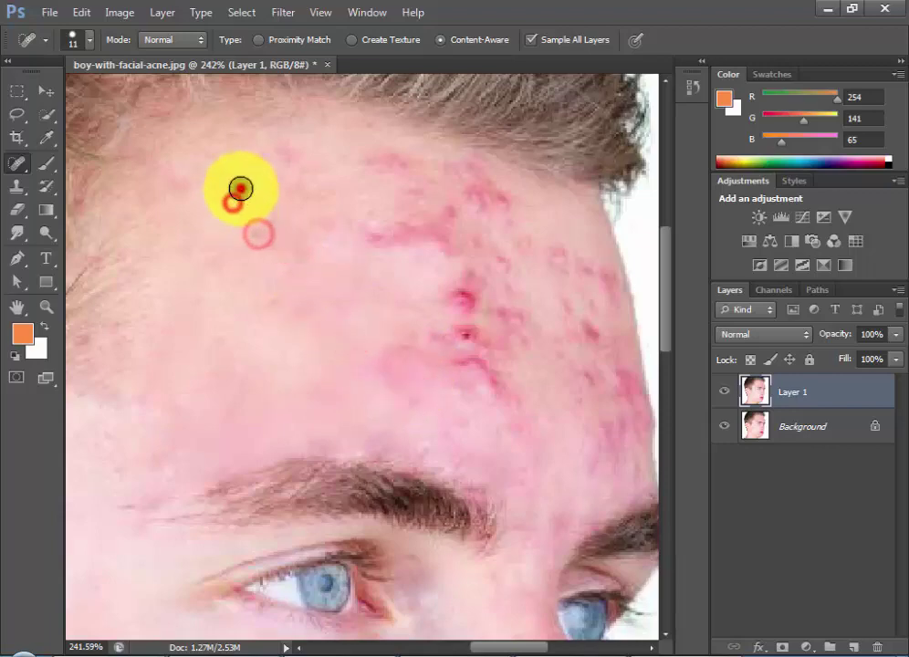
pyautogui.click(259, 164)
pyautogui.click(300, 196)
pyautogui.click(374, 230)
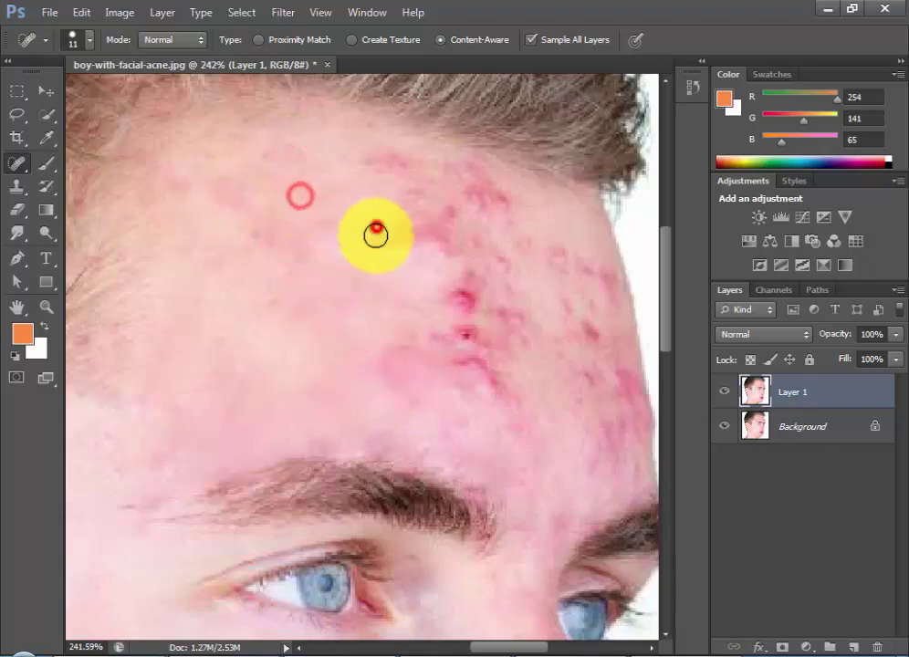
pyautogui.click(249, 240)
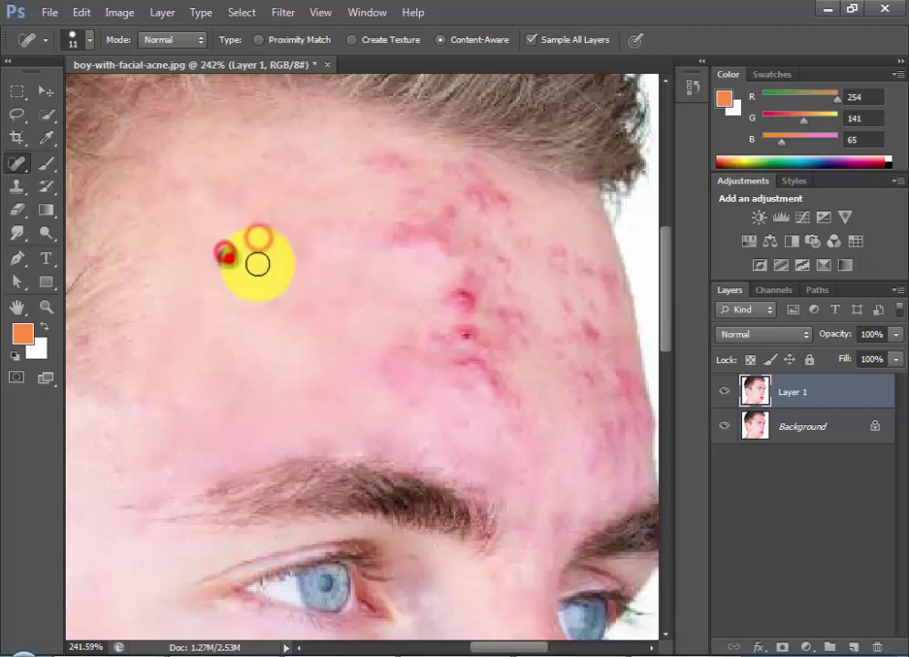
# Heal the pimple cluster at forehead centre and redness above the right eyebrow.
pyautogui.click(493, 318)
pyautogui.click(463, 301)
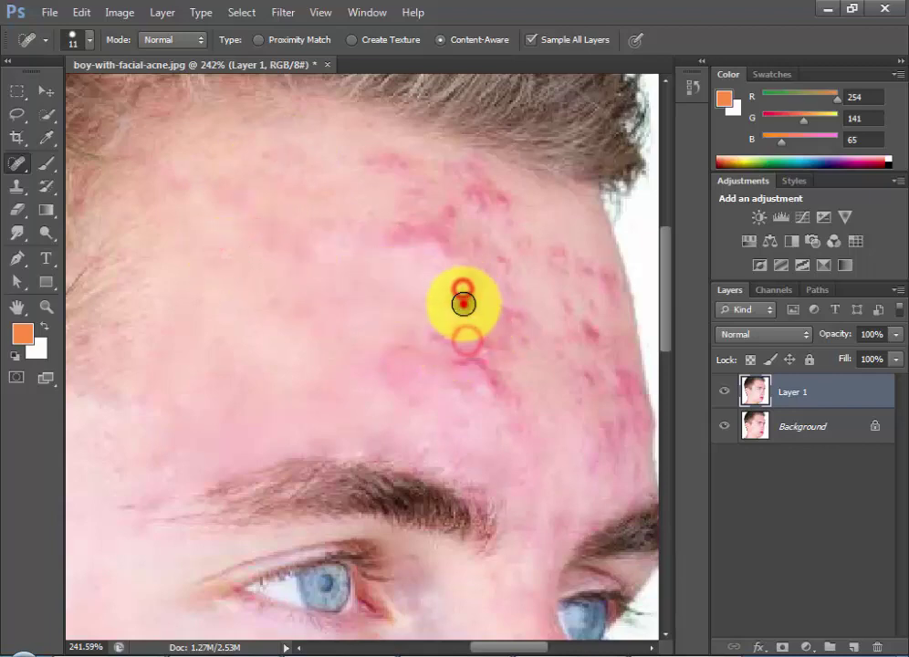
pyautogui.click(468, 281)
pyautogui.click(454, 315)
pyautogui.click(447, 354)
pyautogui.click(476, 362)
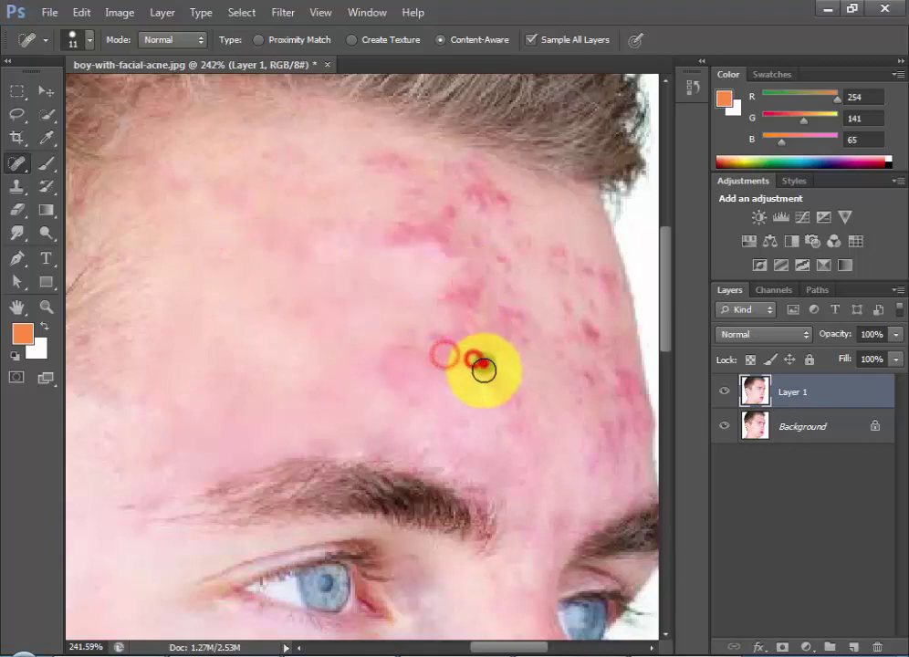
pyautogui.click(525, 437)
pyautogui.click(513, 470)
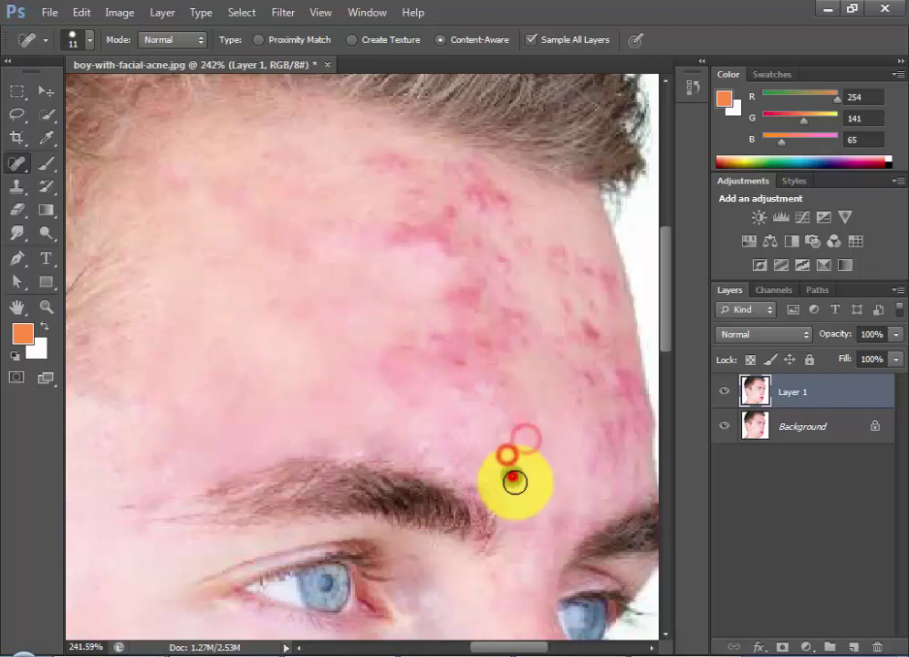
# Zoom in and heal the skin along the edge of the eyebrow.
pyautogui.scroll(4, 488, 512)
pyautogui.scroll(1, 488, 510)
pyautogui.click(471, 454)
pyautogui.click(426, 427)
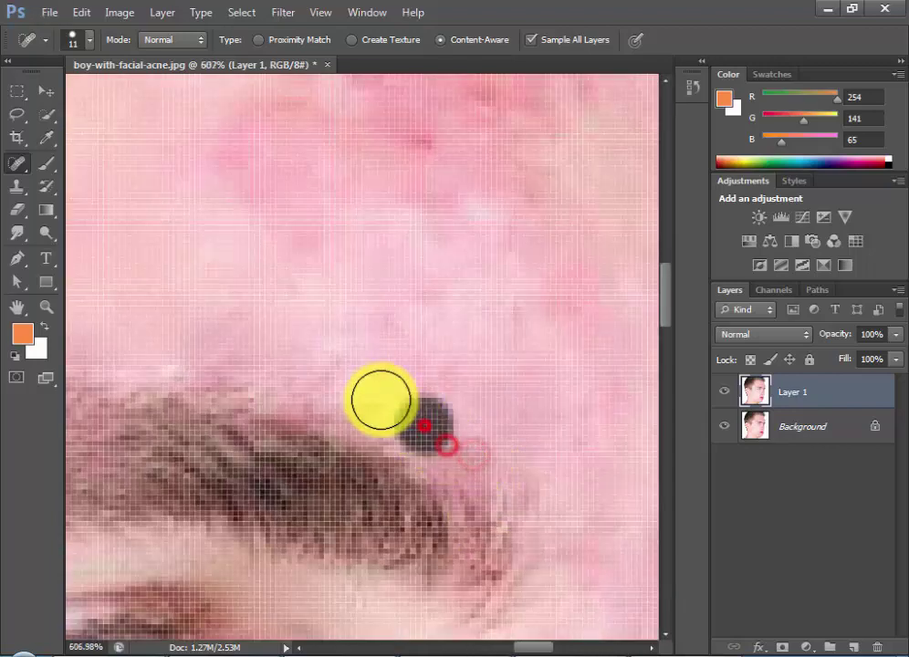
pyautogui.click(380, 399)
pyautogui.click(463, 395)
pyautogui.click(450, 421)
pyautogui.click(488, 438)
pyautogui.click(529, 464)
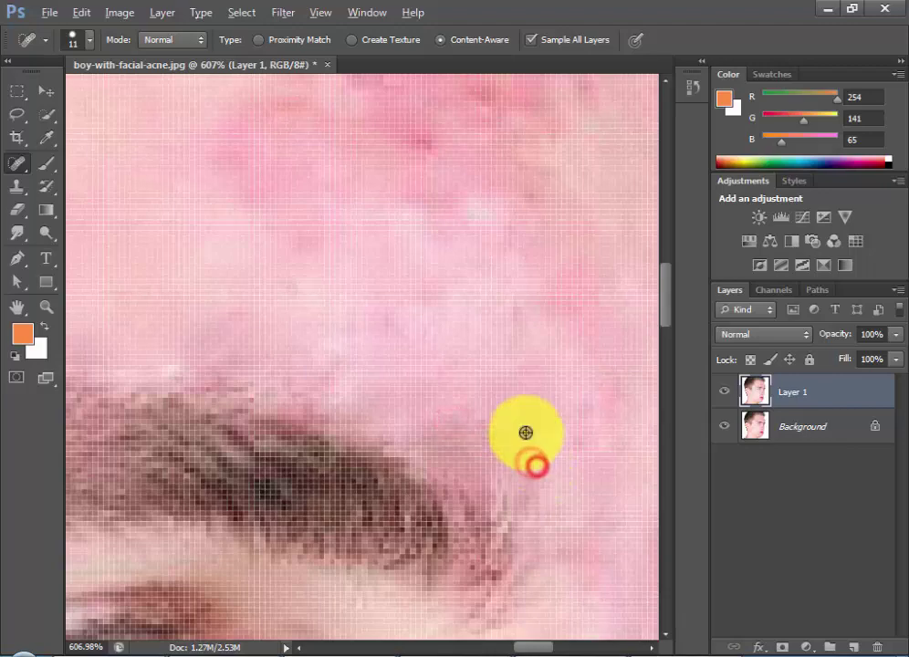
# Zoom out and heal the remaining blemishes higher up the forehead.
pyautogui.scroll(-2, 493, 401)
pyautogui.click(518, 211)
pyautogui.click(473, 190)
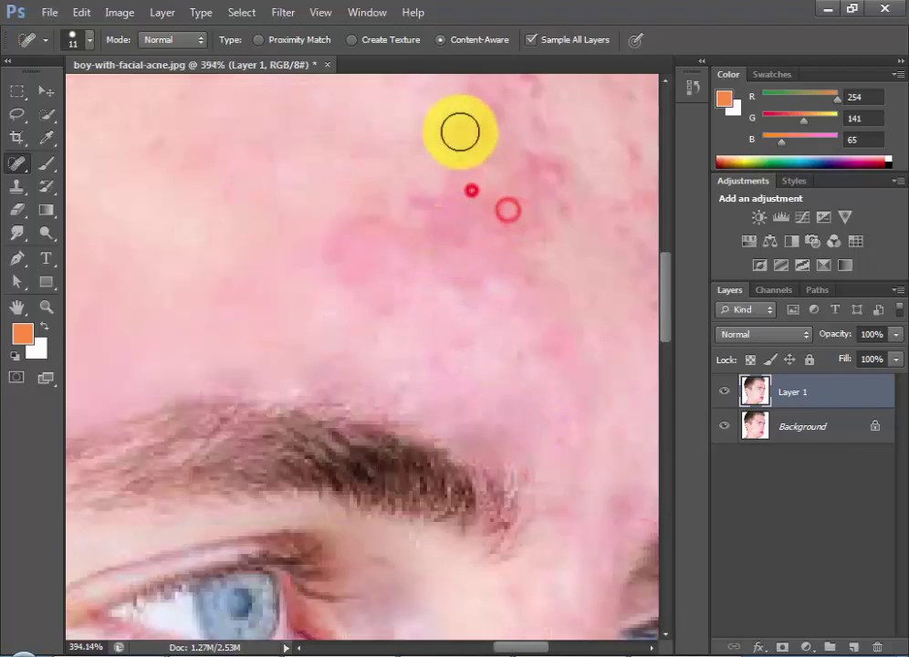
pyautogui.click(459, 131)
pyautogui.click(447, 158)
pyautogui.click(442, 219)
# Heal a spot below the hairline and the blemishes on the upper-left forehead.
pyautogui.scroll(-2, 440, 219)
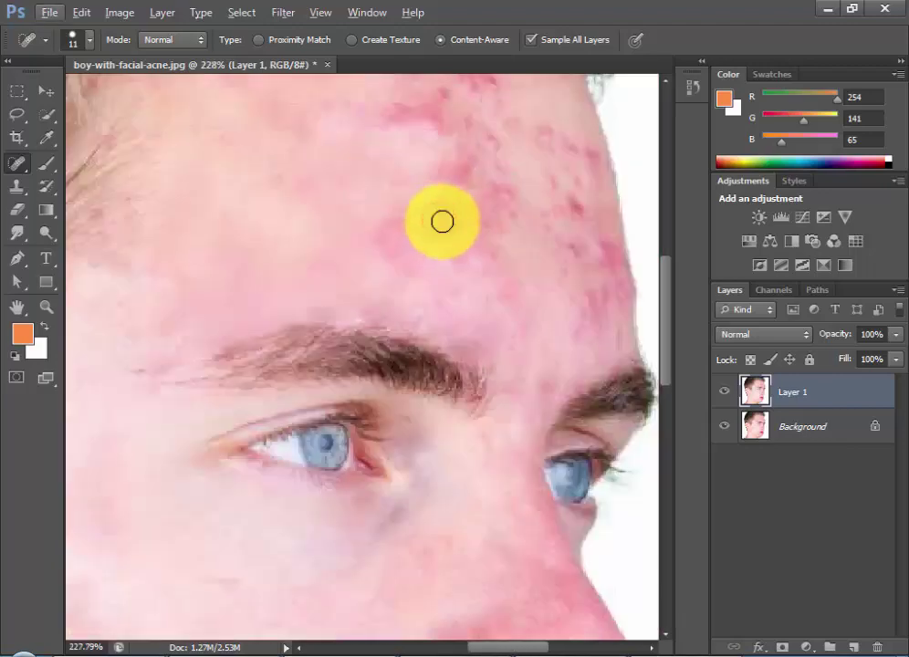
pyautogui.moveTo(440, 219); pyautogui.dragTo(410, 395)
pyautogui.click(347, 224)
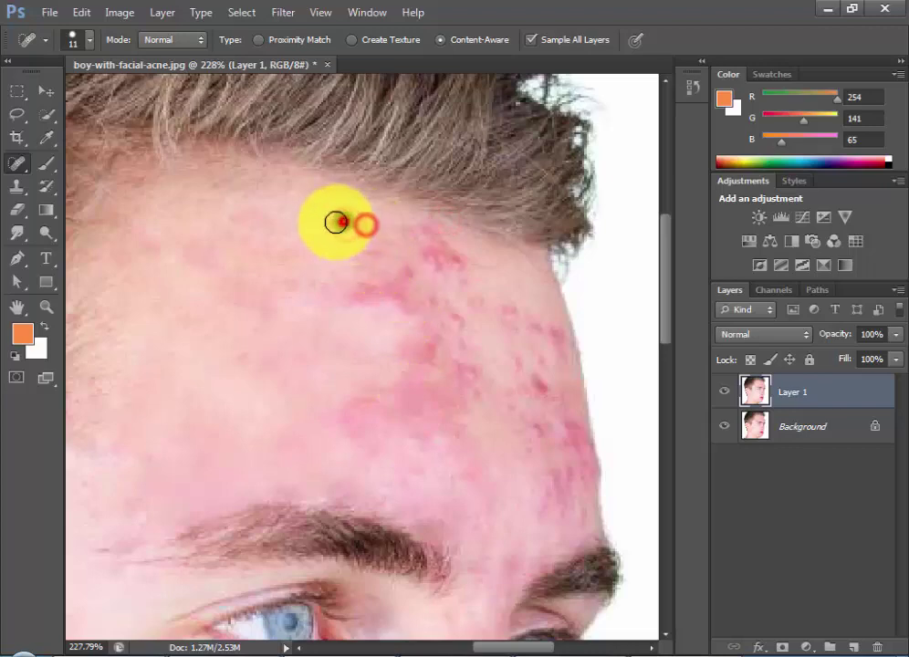
pyautogui.click(234, 215)
pyautogui.click(222, 256)
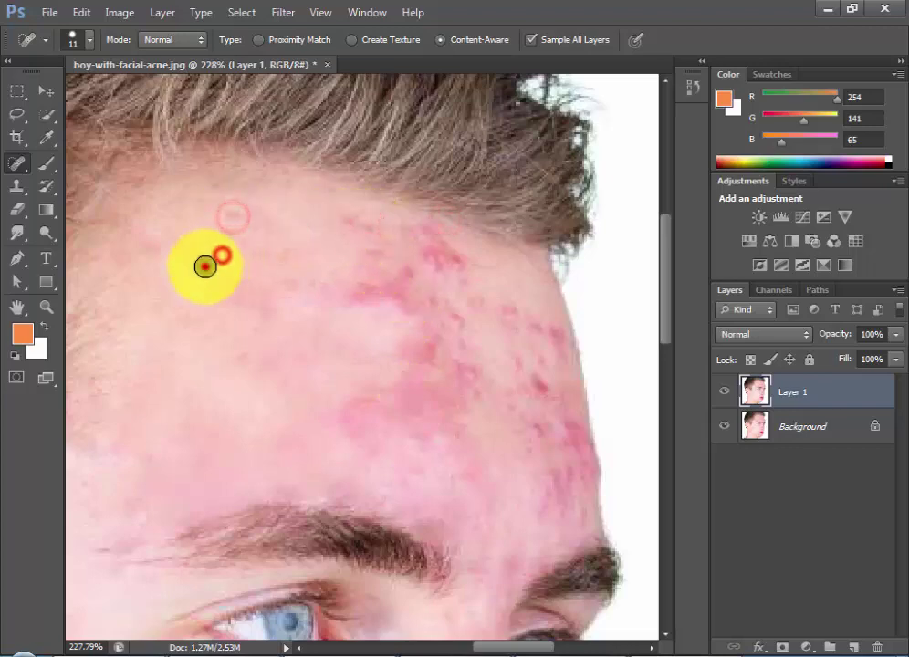
pyautogui.click(204, 266)
# Heal the remaining red spots along the upper forehead near the hairline.
pyautogui.click(340, 216)
pyautogui.click(363, 233)
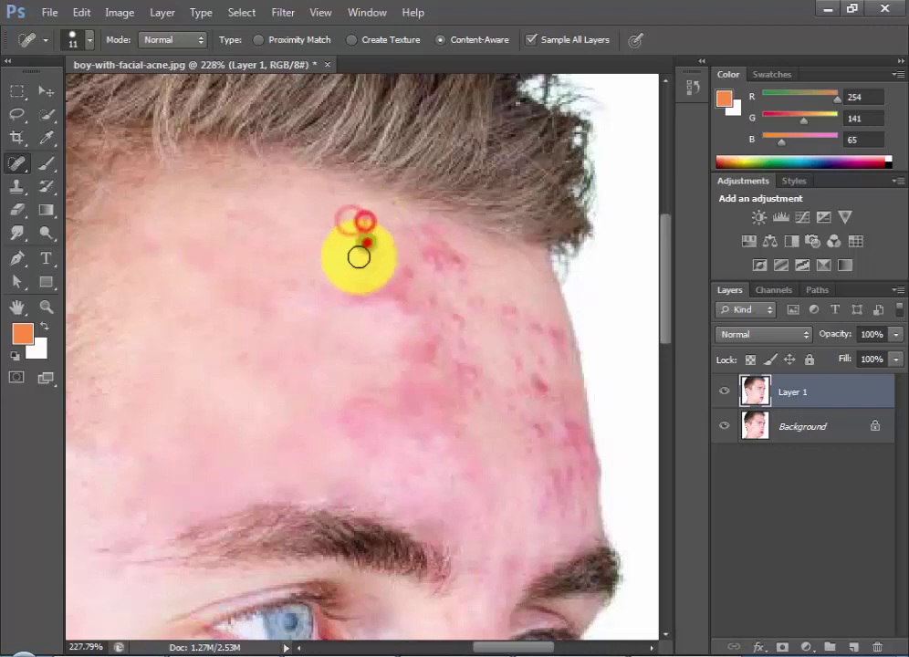
pyautogui.click(339, 294)
pyautogui.click(294, 285)
pyautogui.click(291, 352)
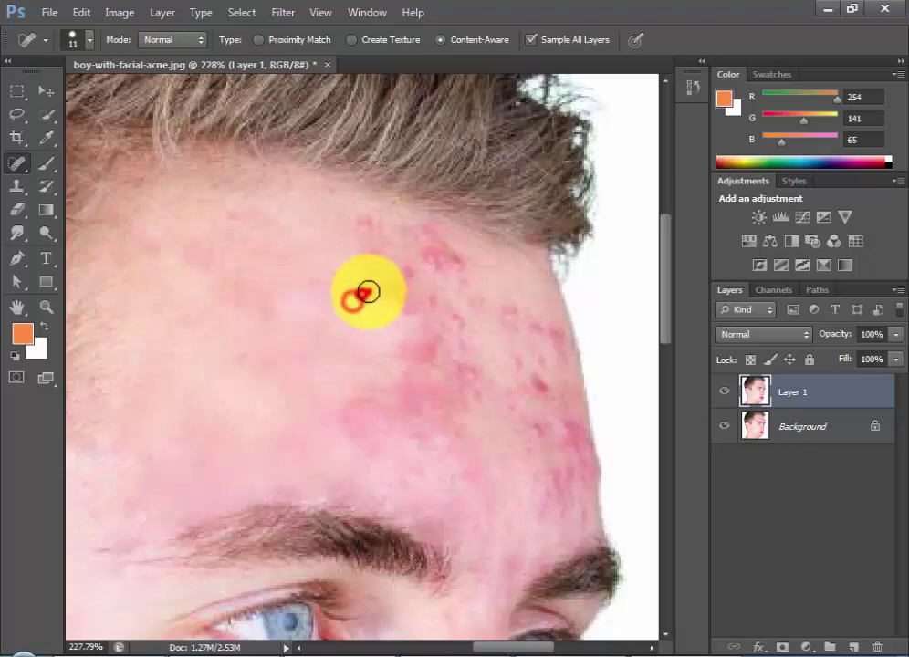
pyautogui.click(360, 283)
pyautogui.click(414, 273)
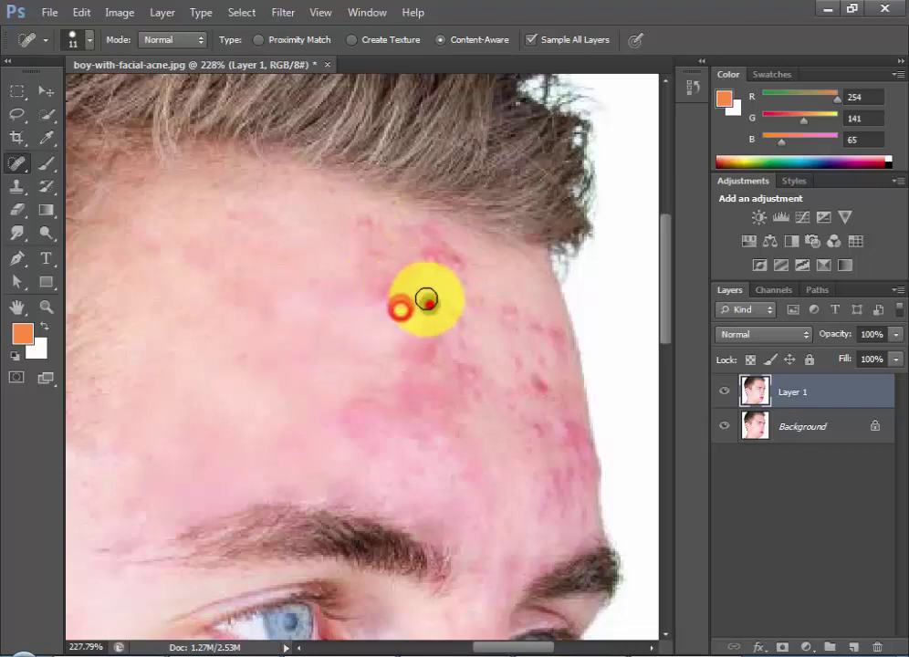
pyautogui.click(426, 301)
# Enlarge the Spot Healing Brush from 11 px to 17 px.
pyautogui.rightClick(444, 268)
pyautogui.moveTo(473, 308); pyautogui.dragTo(476, 301)
pyautogui.click(422, 248)
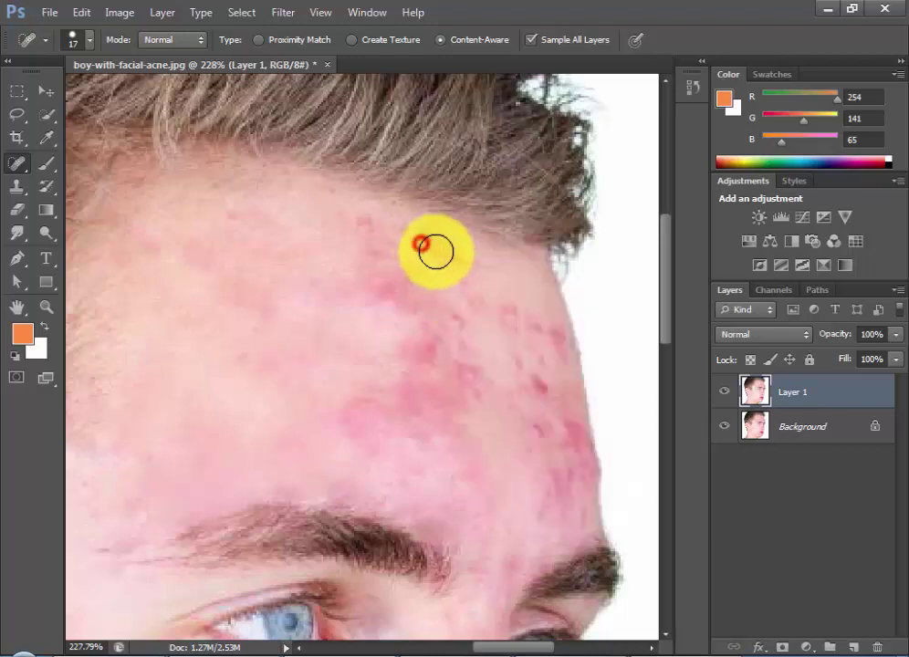
# Heal the spots on the right side of the forehead and near the temple.
pyautogui.click(448, 268)
pyautogui.click(466, 300)
pyautogui.click(497, 311)
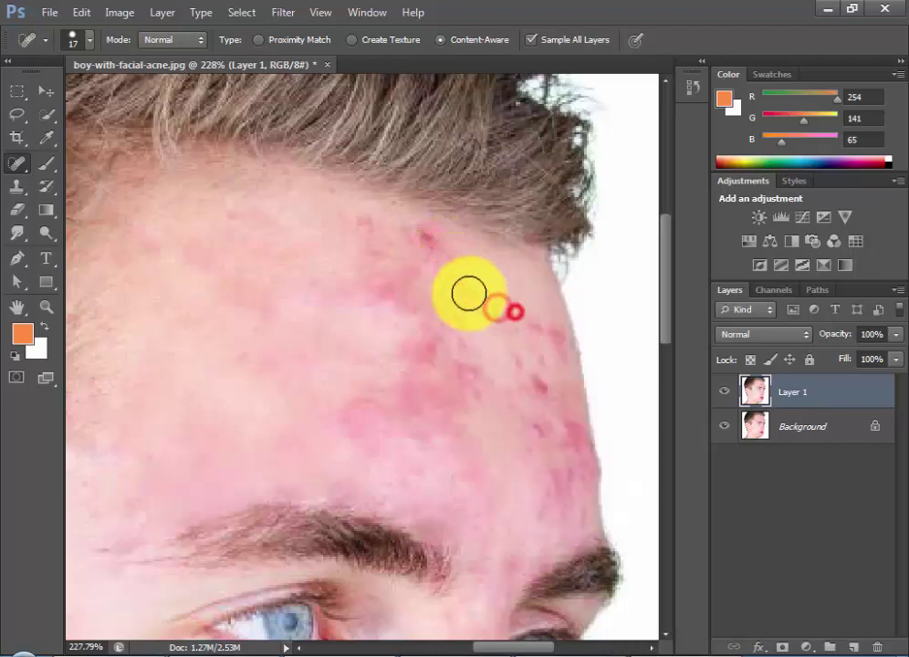
pyautogui.click(468, 292)
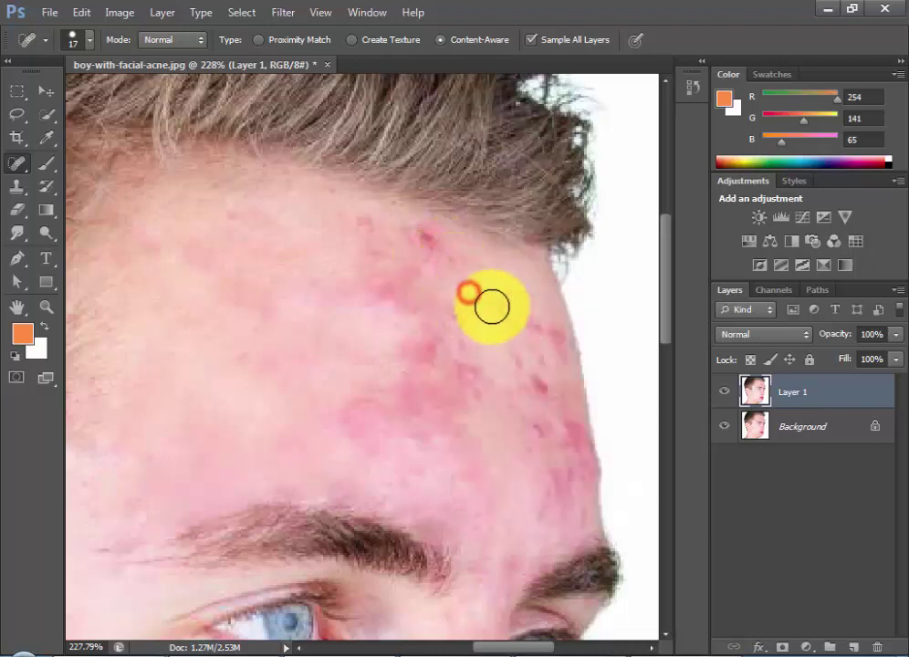
pyautogui.click(553, 366)
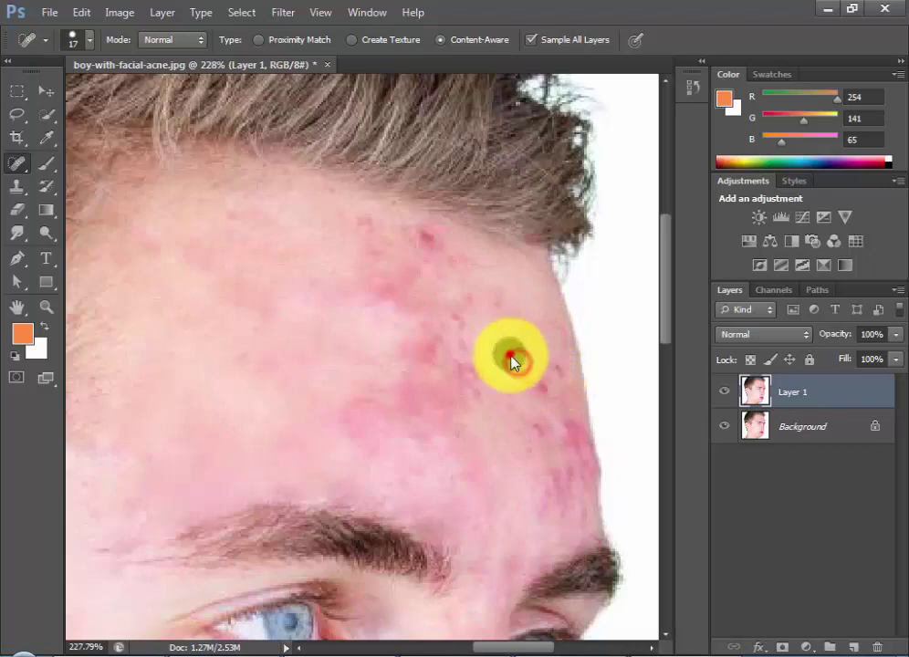
pyautogui.click(526, 378)
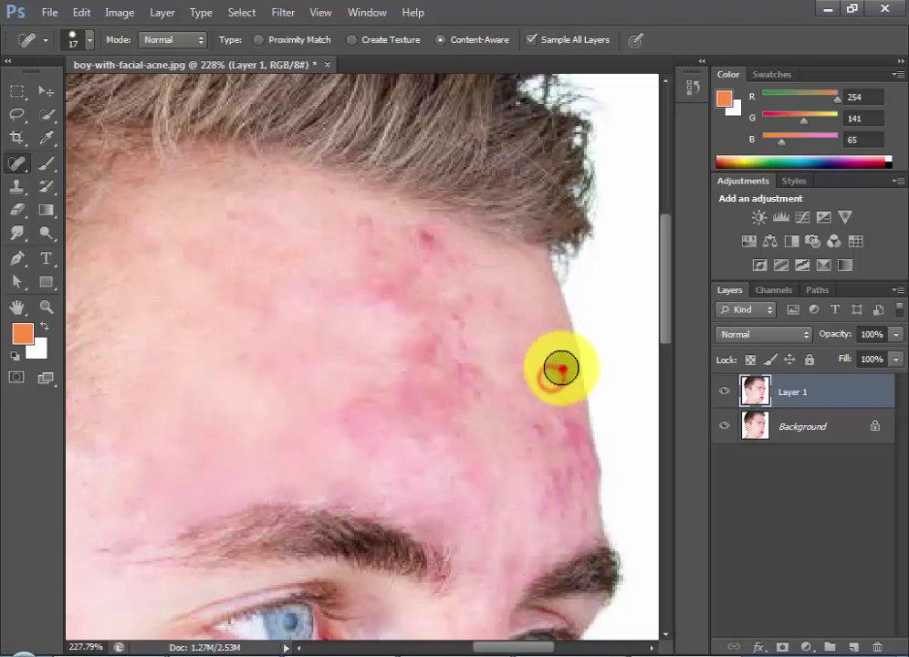
pyautogui.click(541, 383)
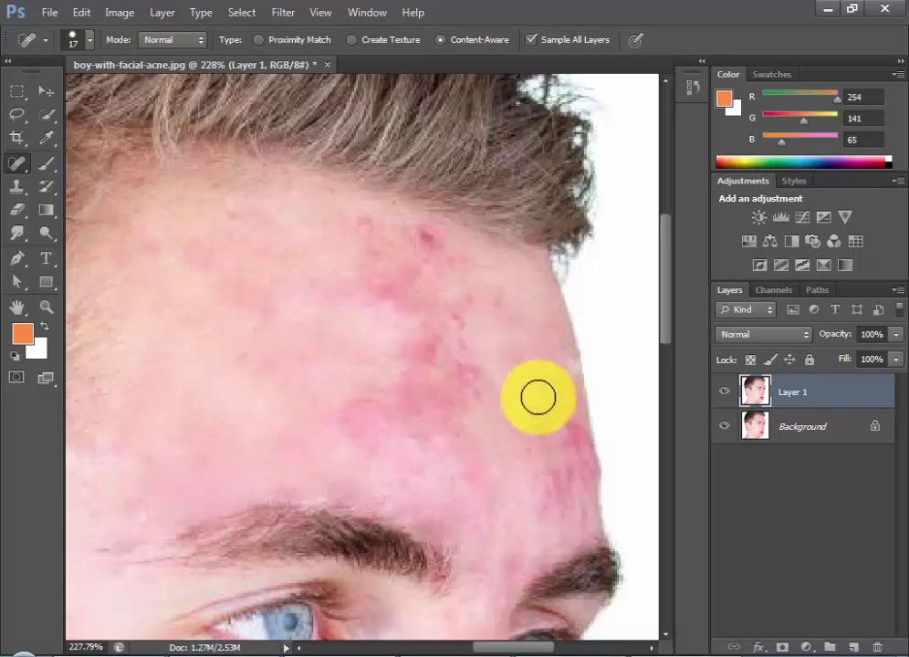
pyautogui.click(545, 423)
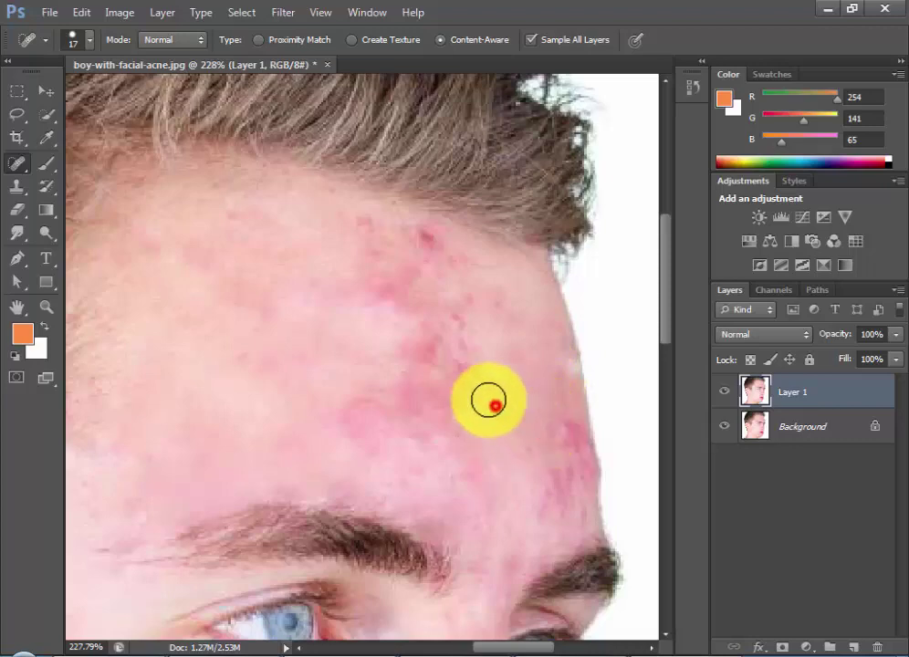
# Heal spots up the right forehead toward the hairline and across mid-forehead.
pyautogui.click(460, 322)
pyautogui.click(460, 292)
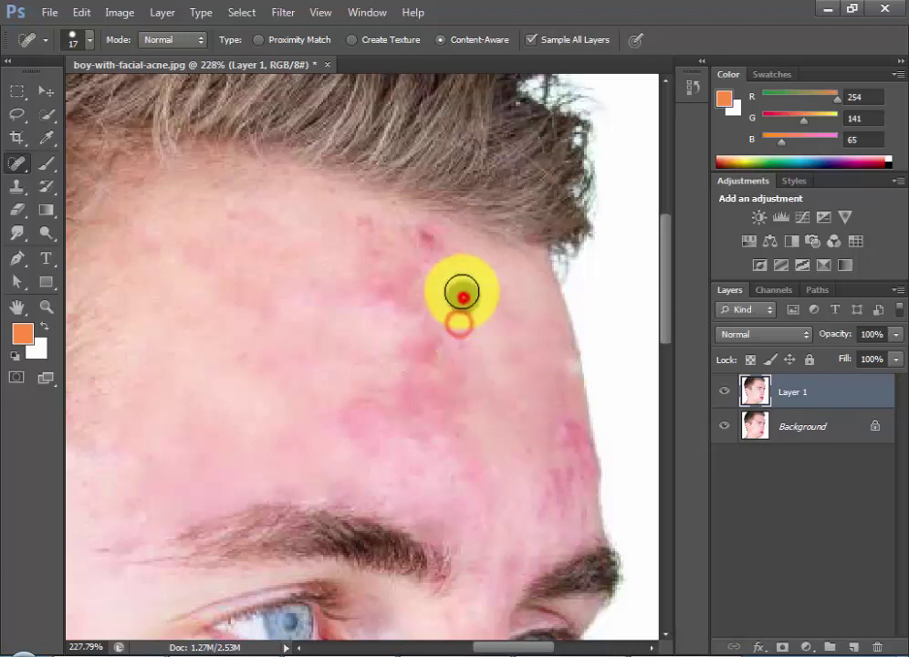
pyautogui.click(424, 237)
pyautogui.click(457, 249)
pyautogui.click(451, 262)
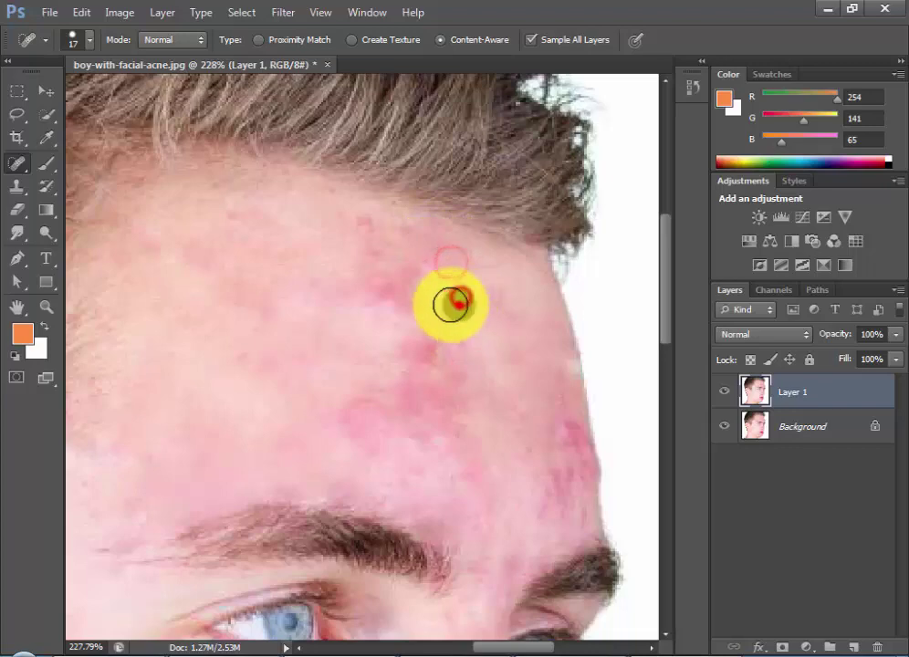
pyautogui.click(417, 279)
pyautogui.click(451, 308)
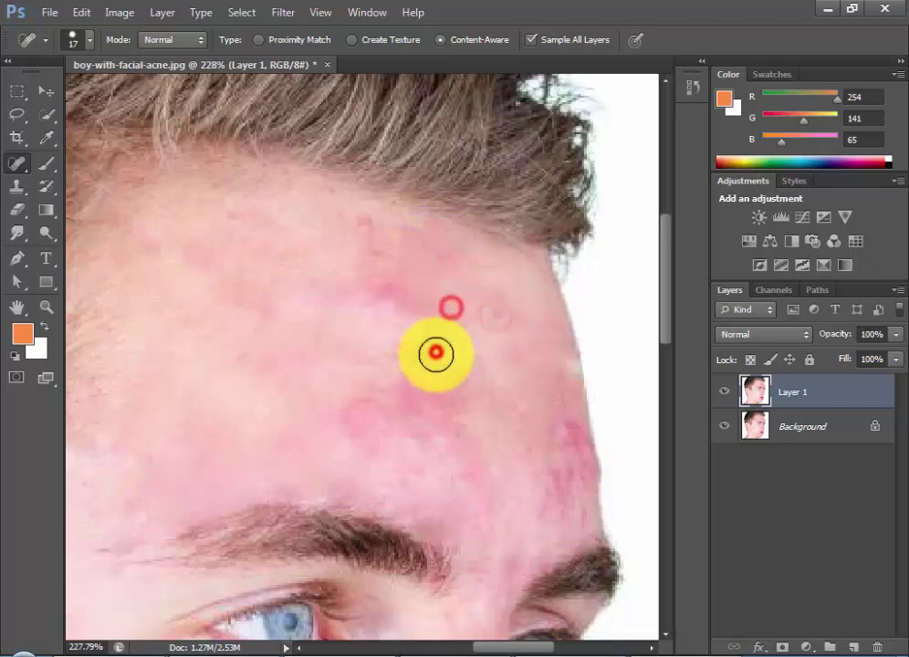
pyautogui.click(421, 331)
pyautogui.click(416, 370)
# Heal the last upper-forehead spots just below the hairline.
pyautogui.click(433, 431)
pyautogui.click(424, 464)
pyautogui.click(427, 408)
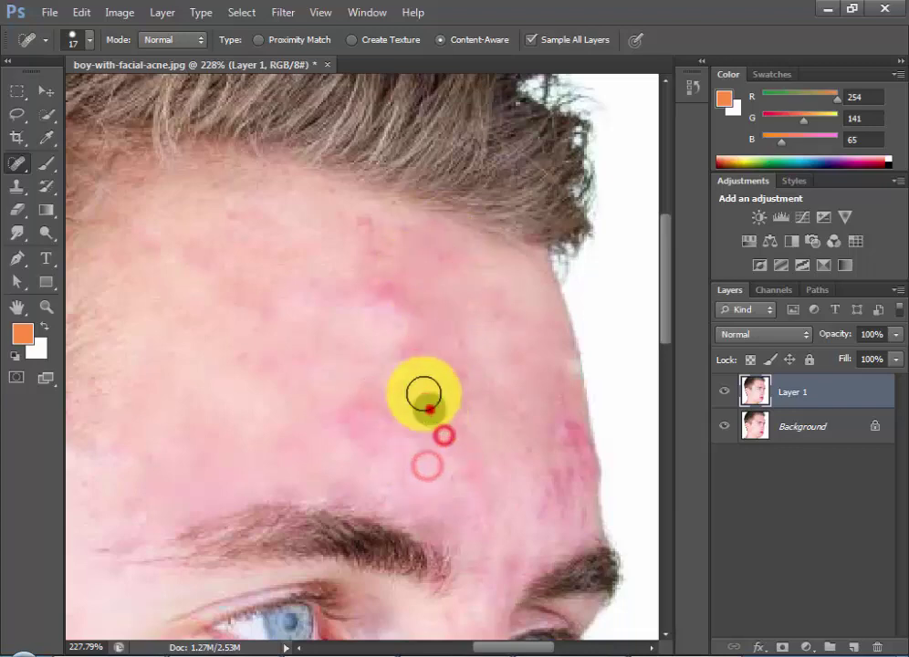
pyautogui.click(392, 335)
pyautogui.click(390, 297)
pyautogui.click(367, 225)
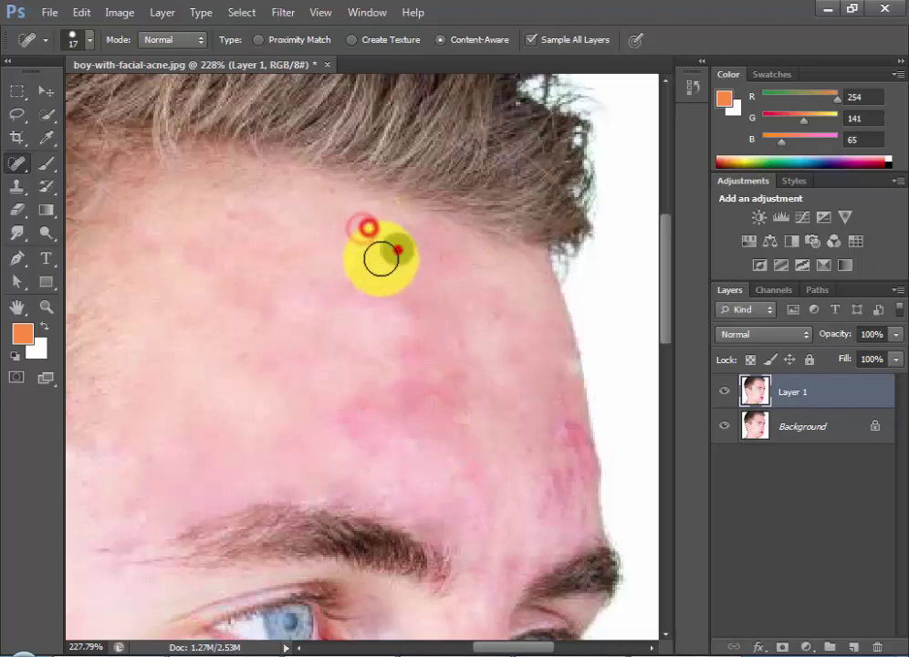
pyautogui.click(375, 260)
pyautogui.click(400, 245)
# Heal the redness between the eyebrows and nearby forehead blemishes.
pyautogui.moveTo(414, 297); pyautogui.dragTo(351, 151)
pyautogui.click(463, 357)
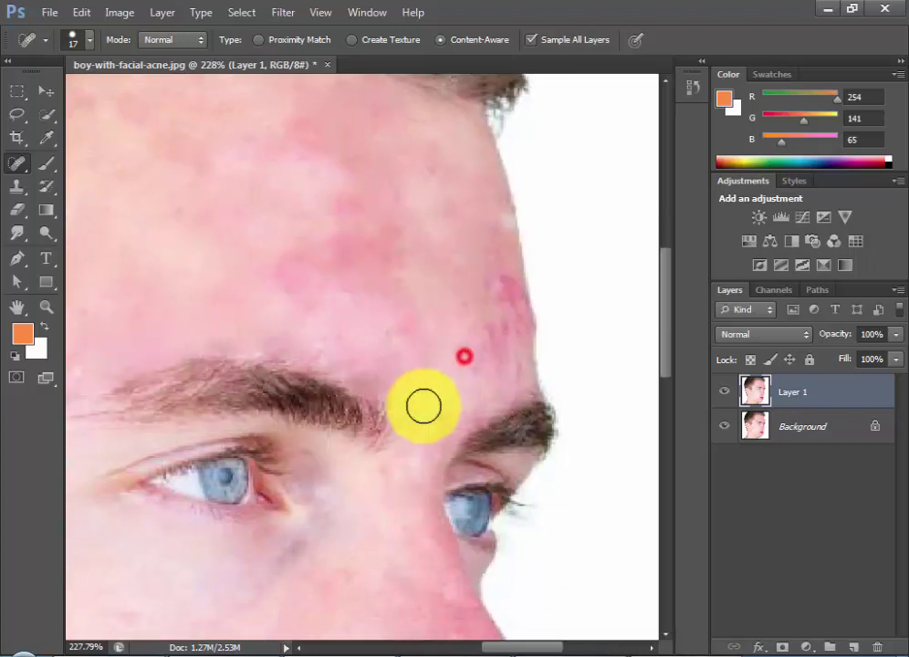
pyautogui.click(422, 406)
pyautogui.click(420, 373)
pyautogui.click(394, 340)
pyautogui.click(357, 304)
pyautogui.click(454, 367)
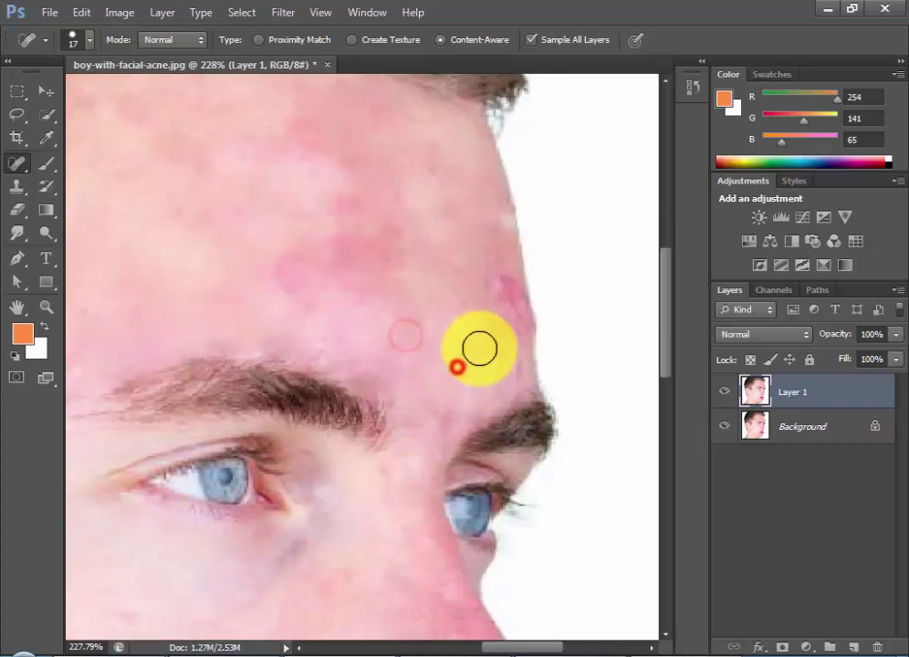
pyautogui.click(489, 343)
# Heal the chain of spots running up the forehead edge.
pyautogui.click(497, 371)
pyautogui.click(504, 354)
pyautogui.click(501, 326)
pyautogui.click(499, 300)
pyautogui.click(498, 278)
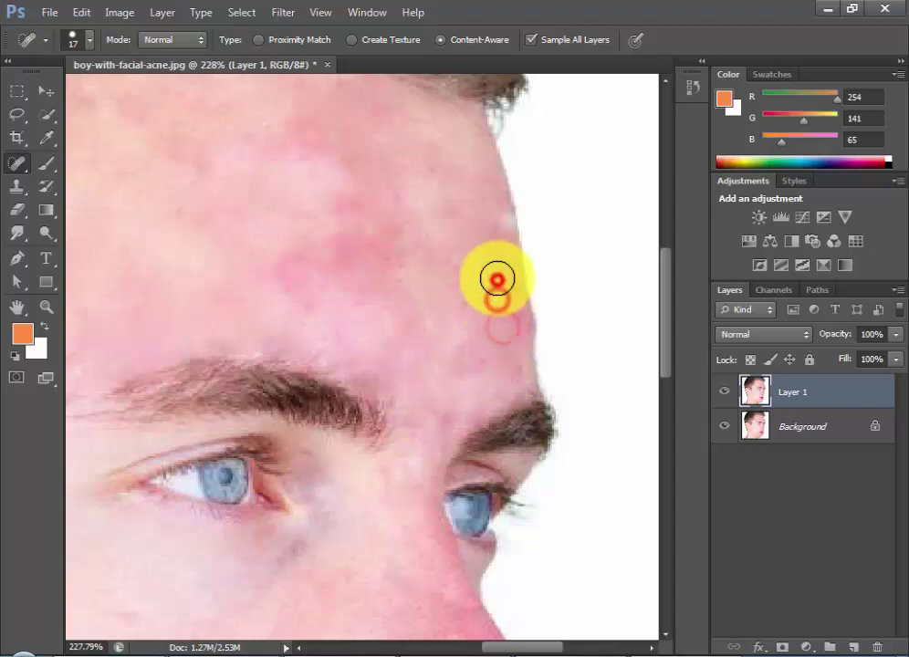
pyautogui.click(491, 223)
pyautogui.click(503, 258)
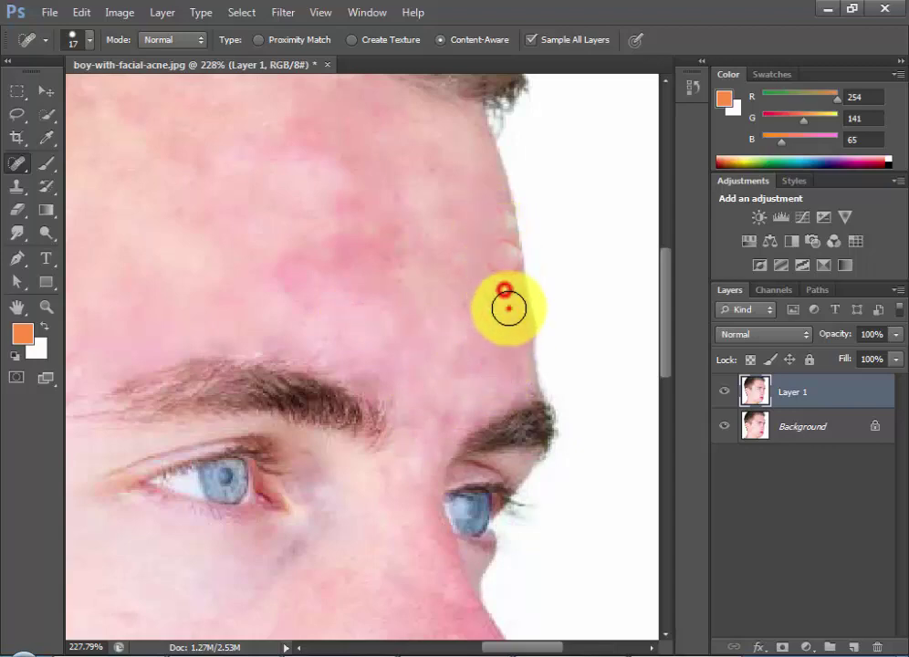
pyautogui.click(490, 226)
# Heal the blemishes above and beside the outer eyebrow.
pyautogui.click(502, 294)
pyautogui.click(507, 315)
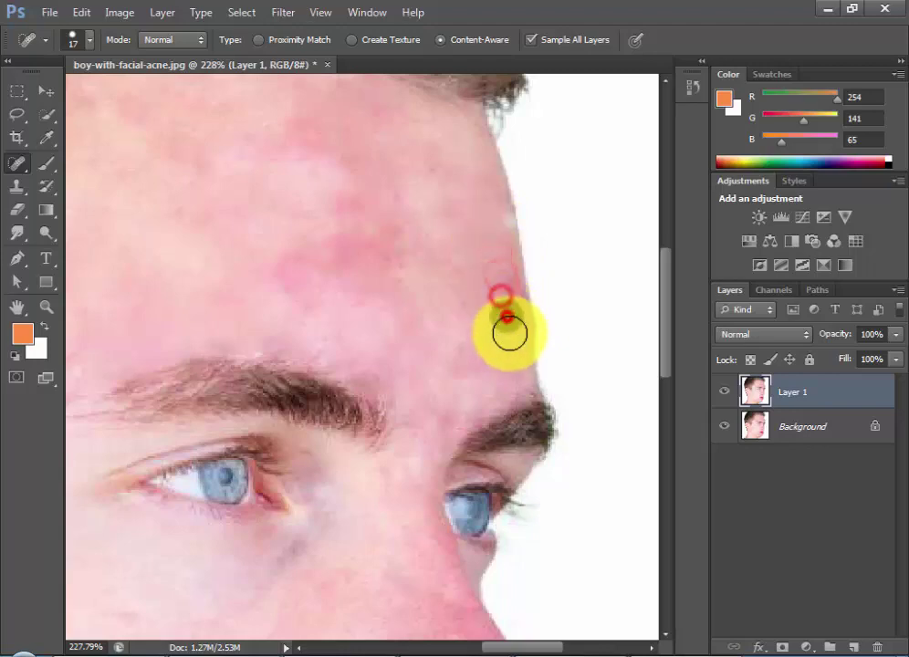
pyautogui.click(508, 337)
pyautogui.click(499, 355)
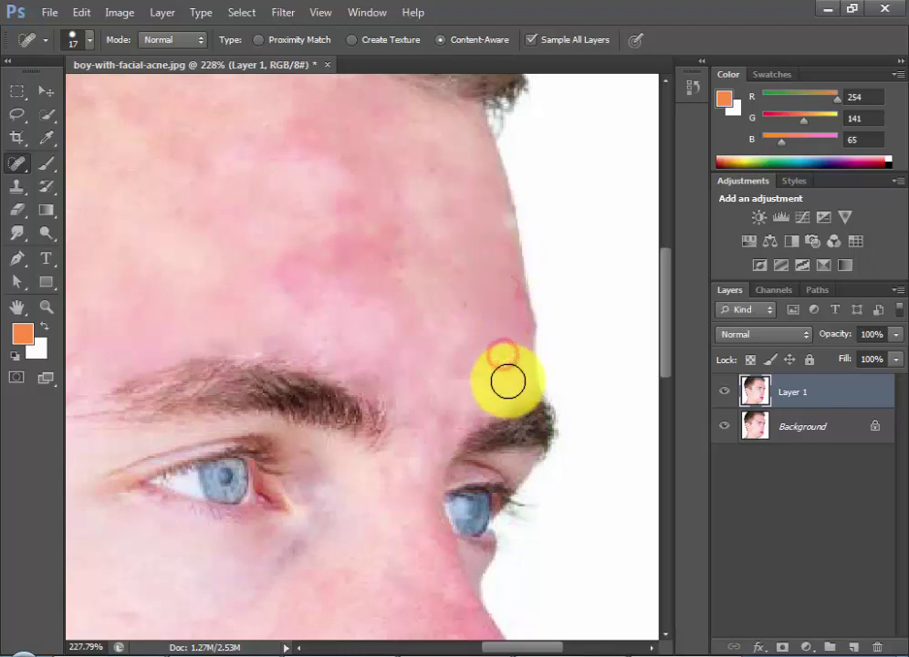
pyautogui.click(507, 382)
pyautogui.click(467, 409)
pyautogui.click(453, 423)
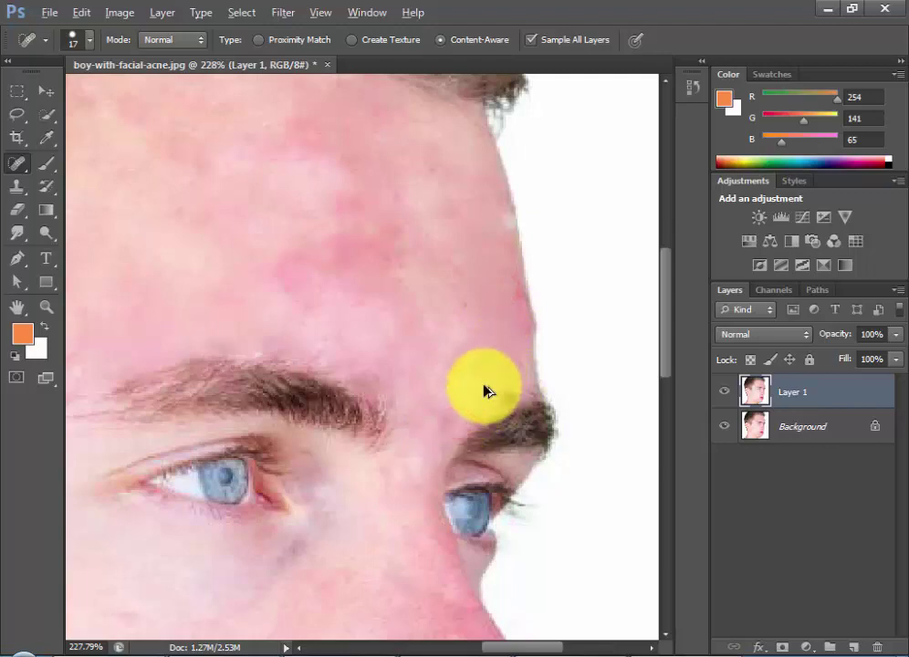
# Heal the remaining spots from mid-forehead up to the top of the forehead.
pyautogui.click(442, 376)
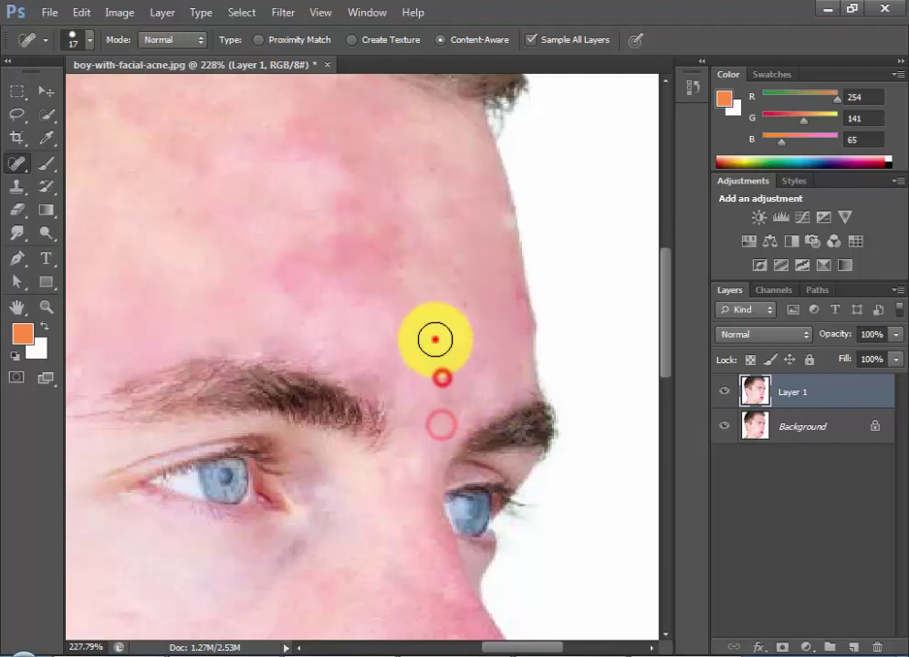
pyautogui.click(434, 338)
pyautogui.click(331, 247)
pyautogui.click(342, 214)
pyautogui.click(334, 188)
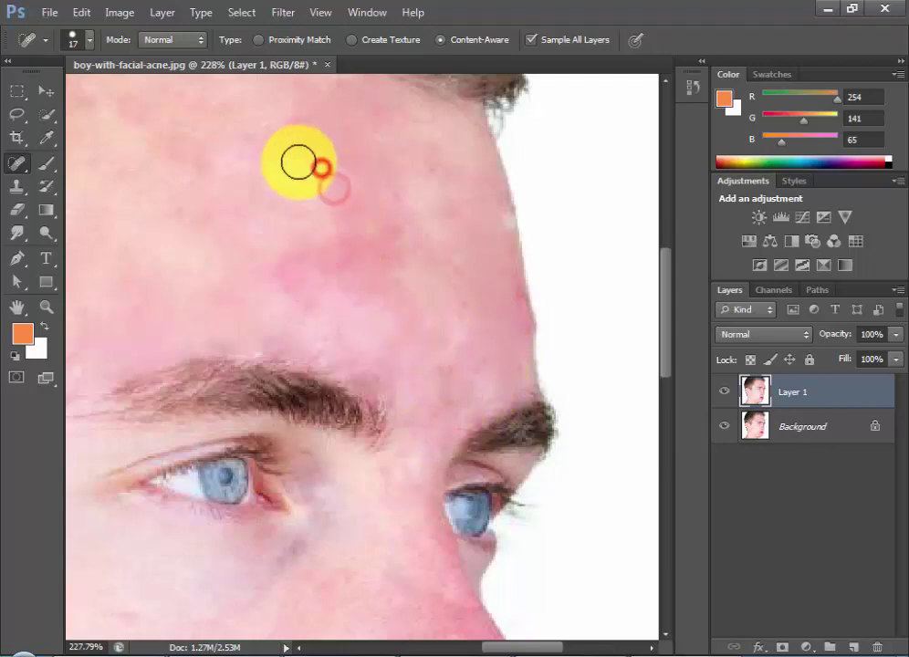
# Zoom out and toggle Layer 1's visibility twice to compare before and after.
pyautogui.scroll(-1, 317, 193)
pyautogui.scroll(-1, 324, 244)
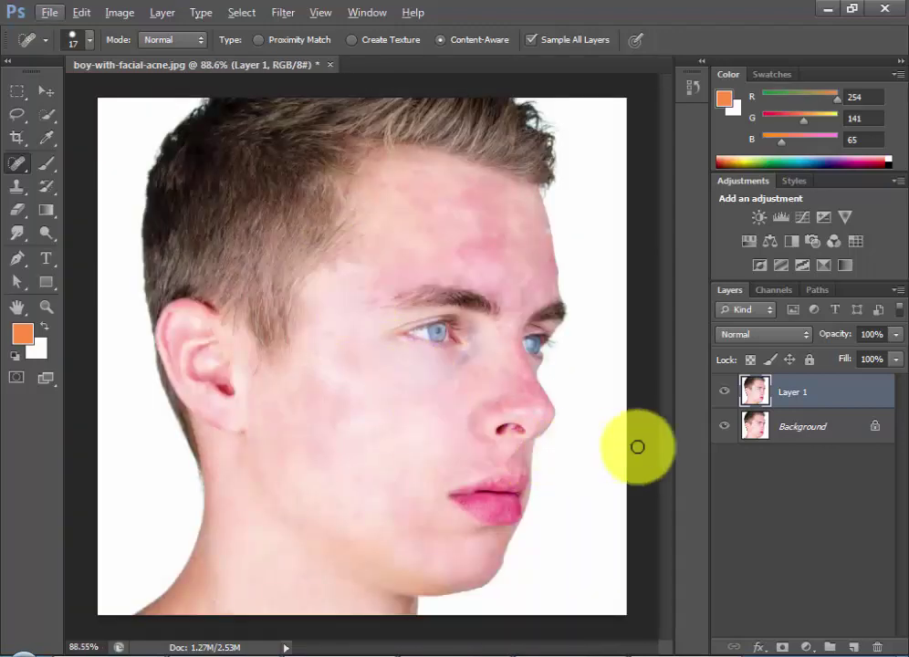
pyautogui.click(725, 394)
pyautogui.click(725, 394)
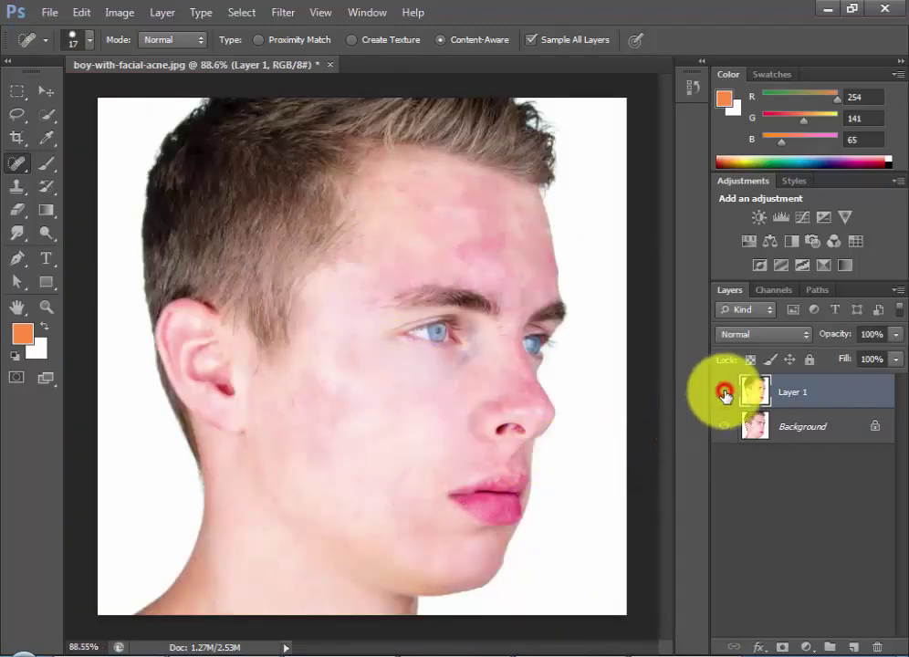
pyautogui.click(726, 393)
pyautogui.click(725, 393)
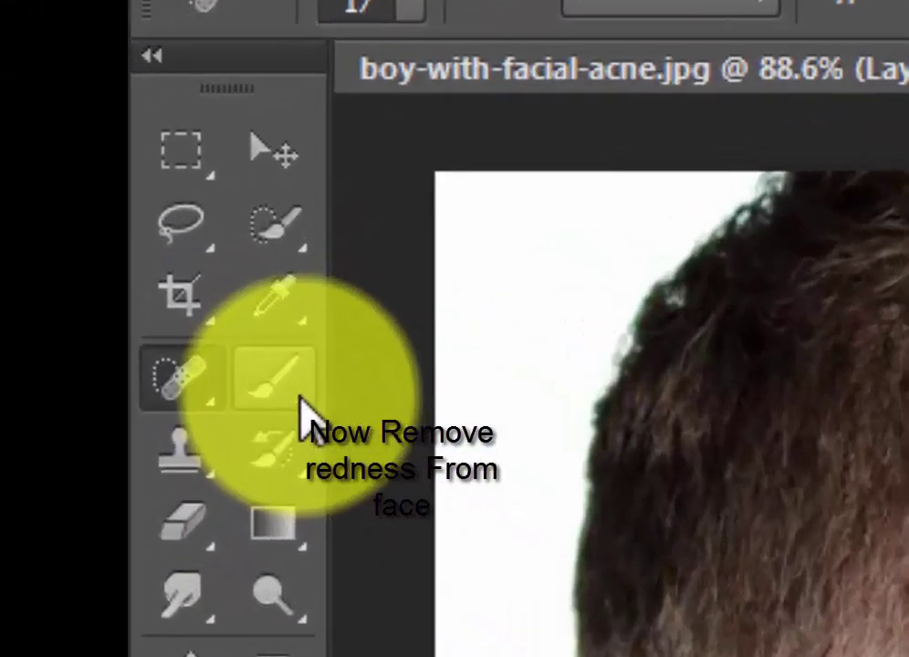
# Switch to the Mixer Brush with Wet 8%, Load 5%, Mix 8% and Flow 5%.
pyautogui.moveTo(289, 394); pyautogui.dragTo(525, 548)
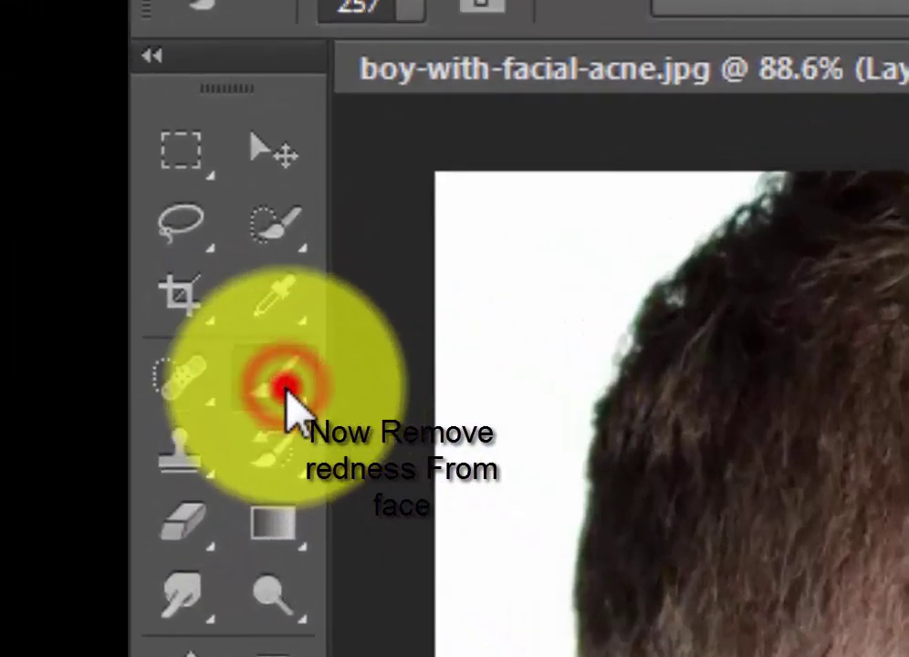
pyautogui.click(525, 548)
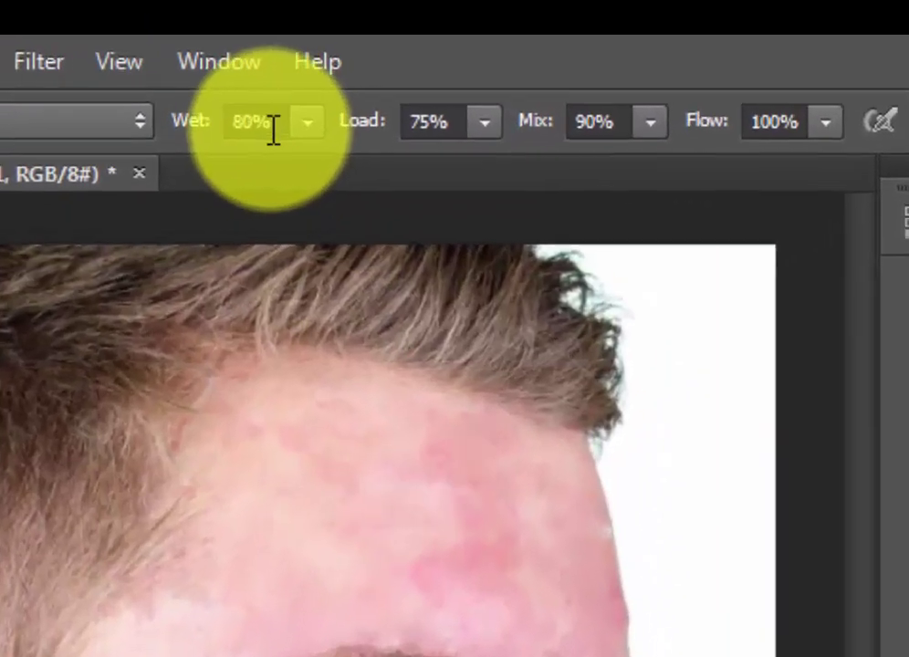
pyautogui.click(389, 41)
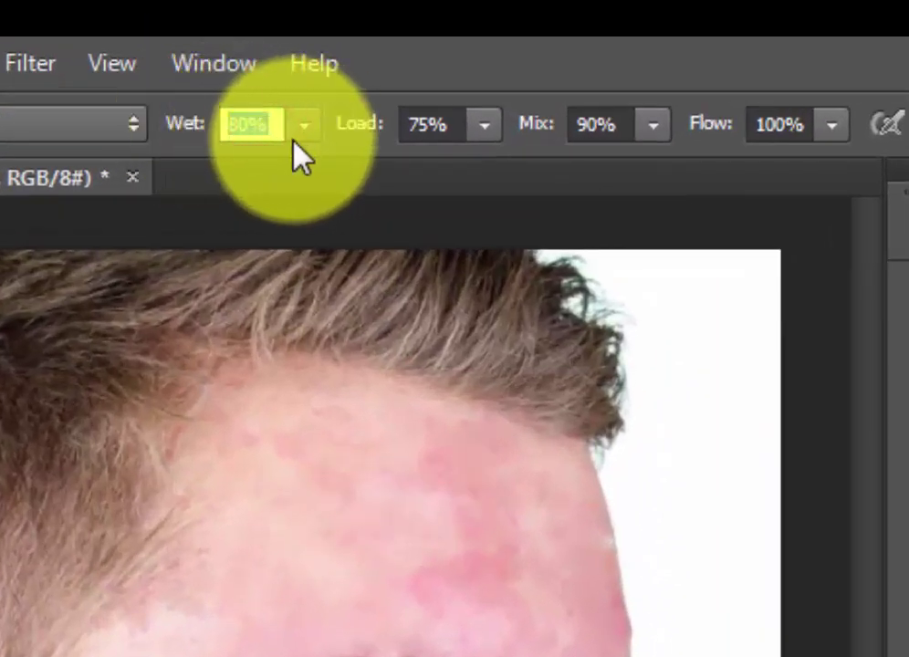
pyautogui.write('8')
pyautogui.click(459, 128)
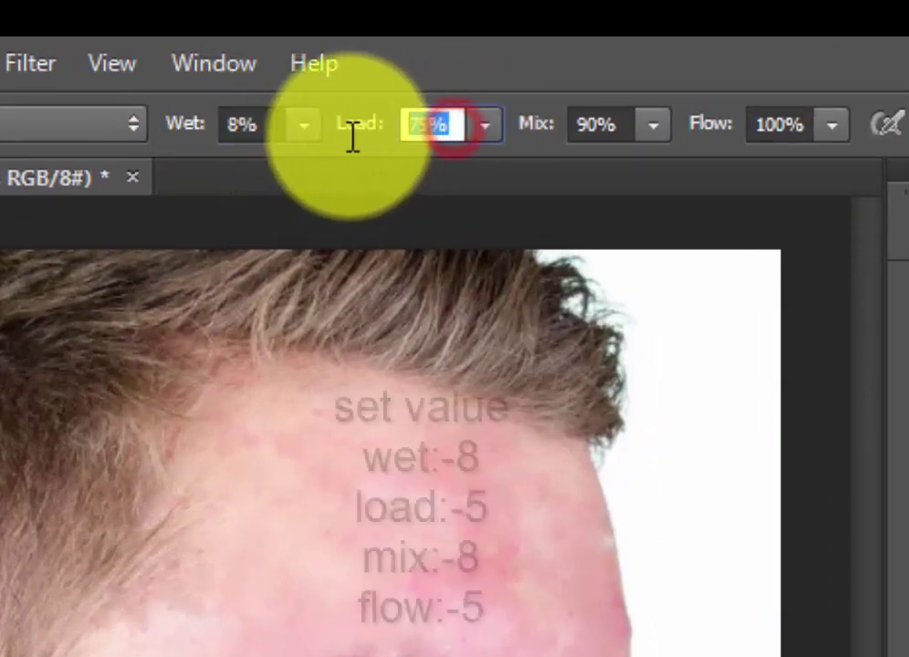
pyautogui.write('5')
pyautogui.click(613, 126)
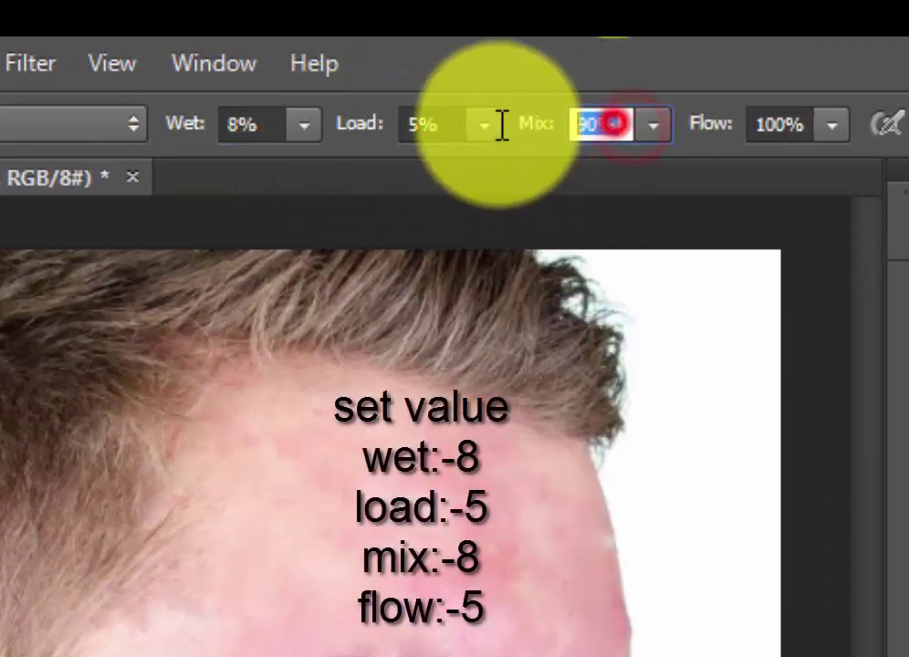
pyautogui.write('8')
pyautogui.click(803, 124)
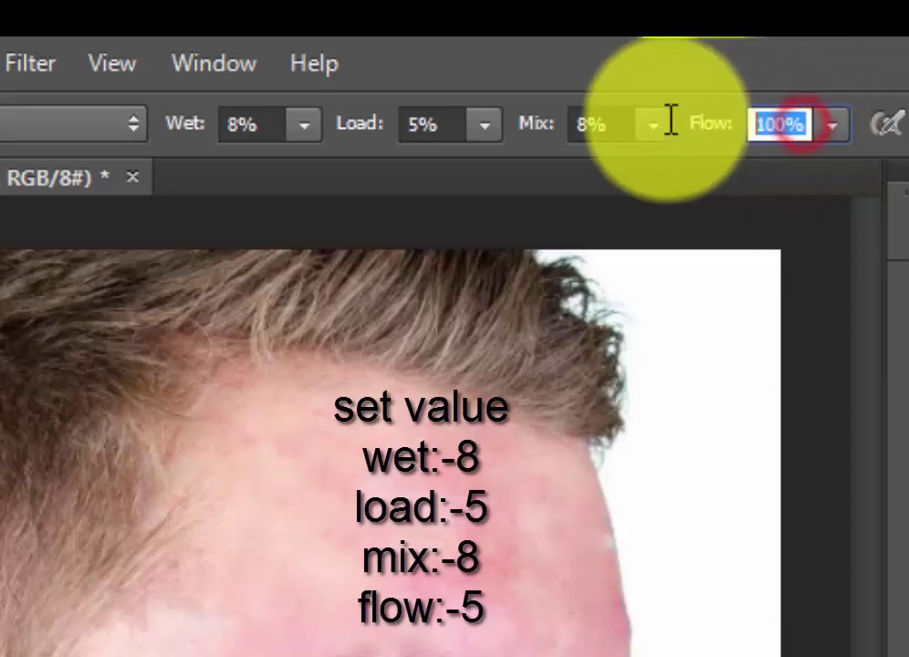
pyautogui.write('5')
pyautogui.press('Return')
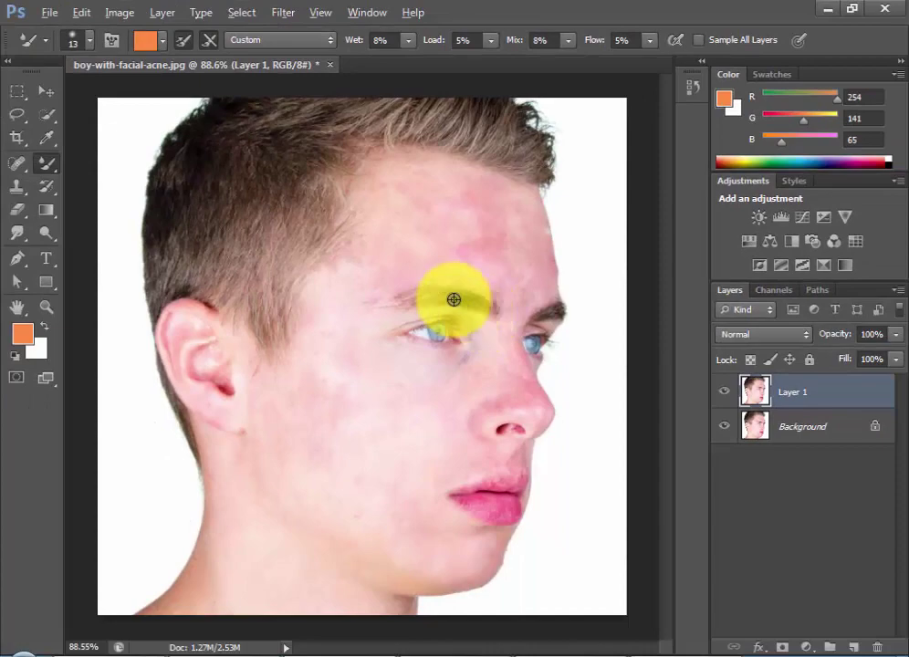
# Set the Mixer Brush to 15 px and blend skin tone over forehead red patches.
pyautogui.scroll(3, 453, 300)
pyautogui.scroll(1, 319, 231)
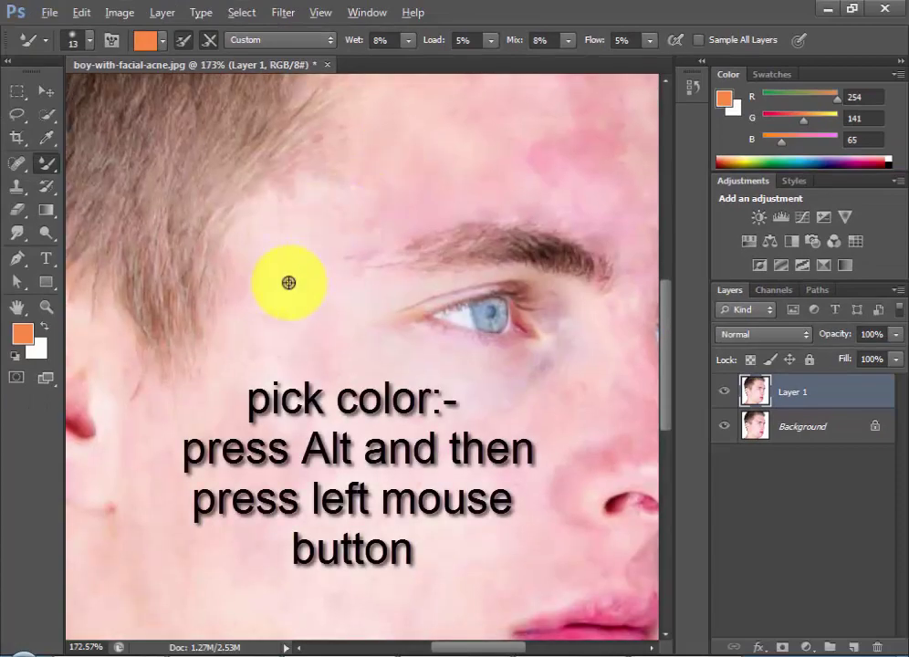
pyautogui.rightClick(290, 286)
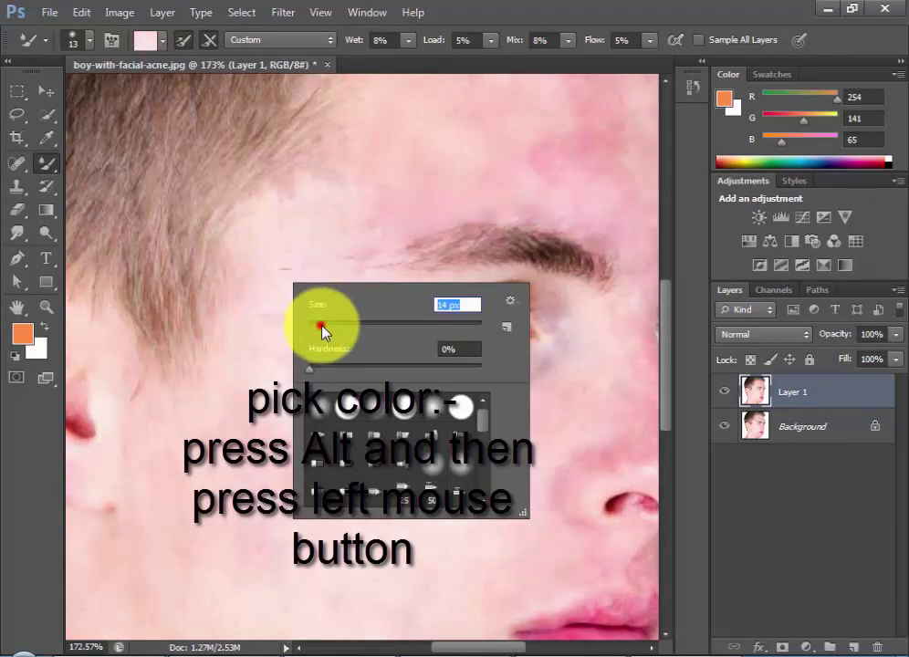
pyautogui.click(281, 255)
pyautogui.keyDown('alt'); pyautogui.click(293, 229); pyautogui.keyUp('alt')
pyautogui.keyDown('alt'); pyautogui.click(336, 242); pyautogui.keyUp('alt')
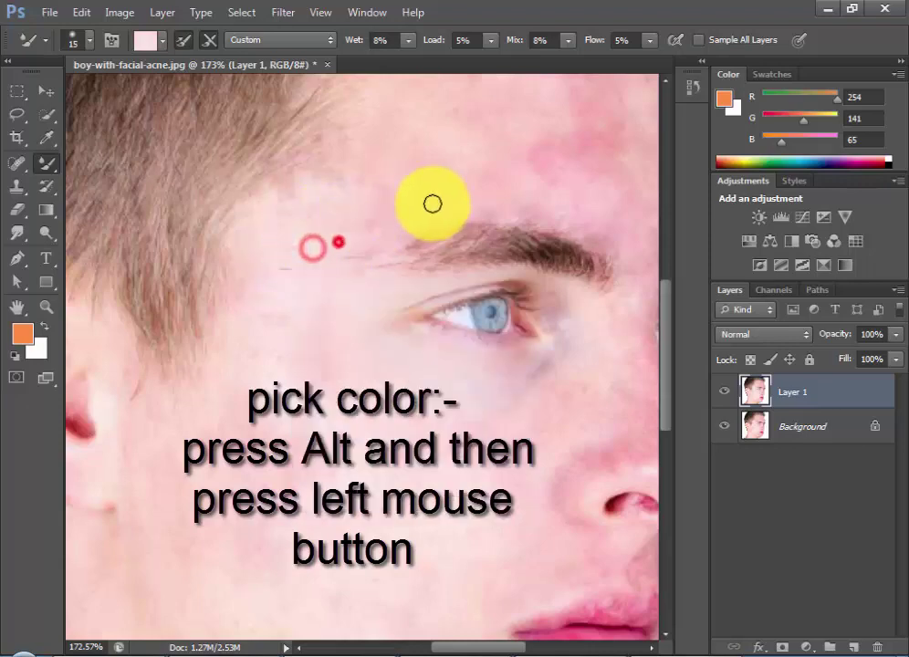
pyautogui.keyDown('alt'); pyautogui.click(331, 231); pyautogui.keyUp('alt')
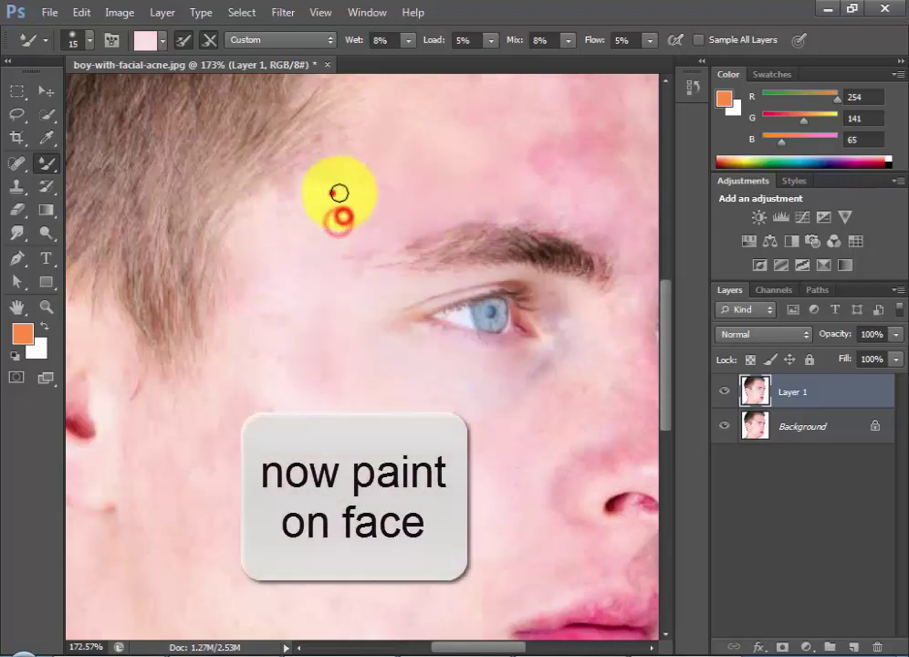
# Dab the Mixer Brush over redness at the hairline, temple and just above the eyebrow.
pyautogui.click(332, 193)
pyautogui.click(337, 207)
pyautogui.click(324, 217)
pyautogui.click(291, 217)
pyautogui.click(289, 204)
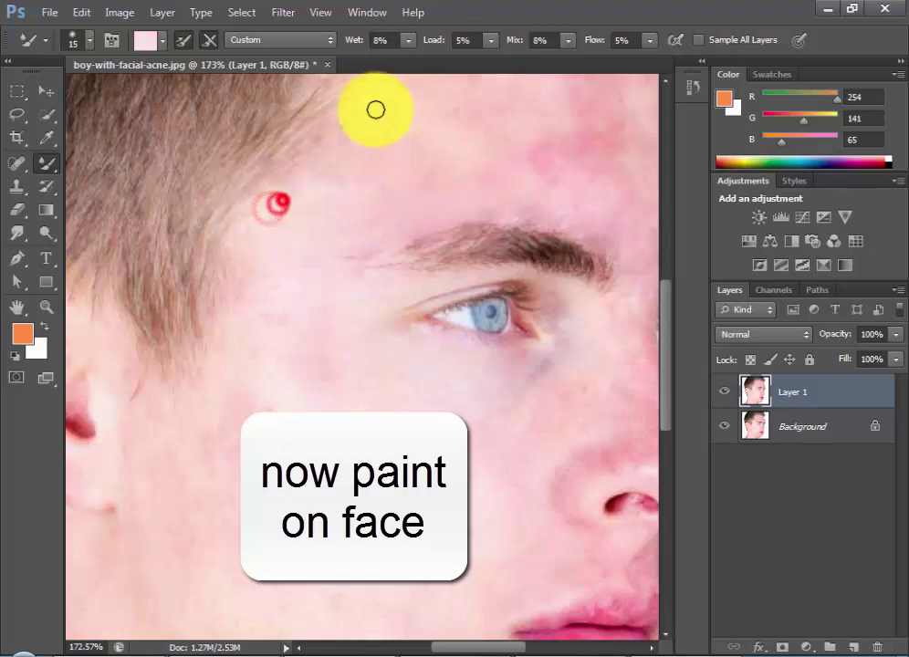
pyautogui.click(284, 197)
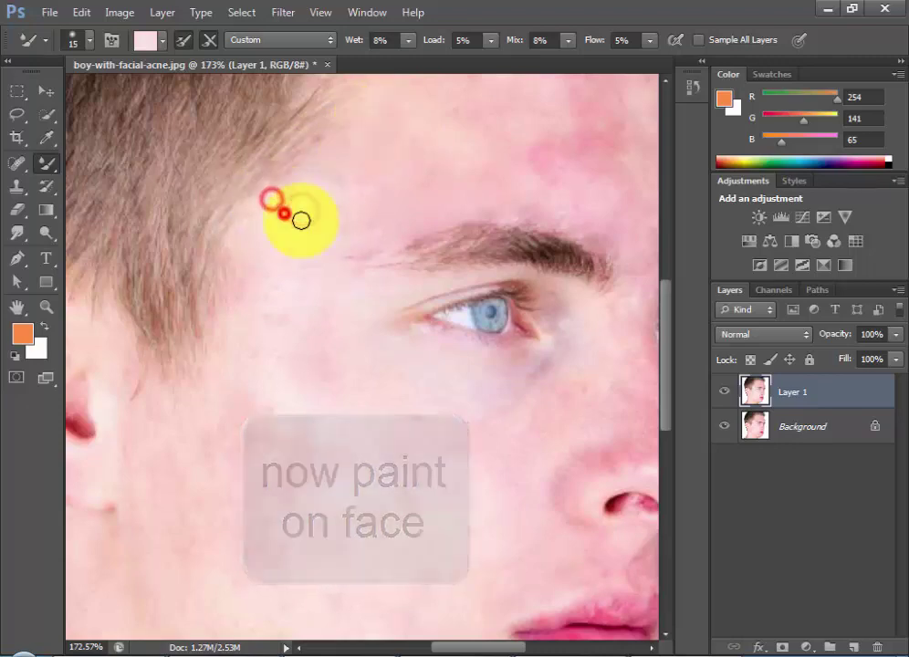
pyautogui.click(281, 227)
pyautogui.click(304, 205)
pyautogui.click(311, 260)
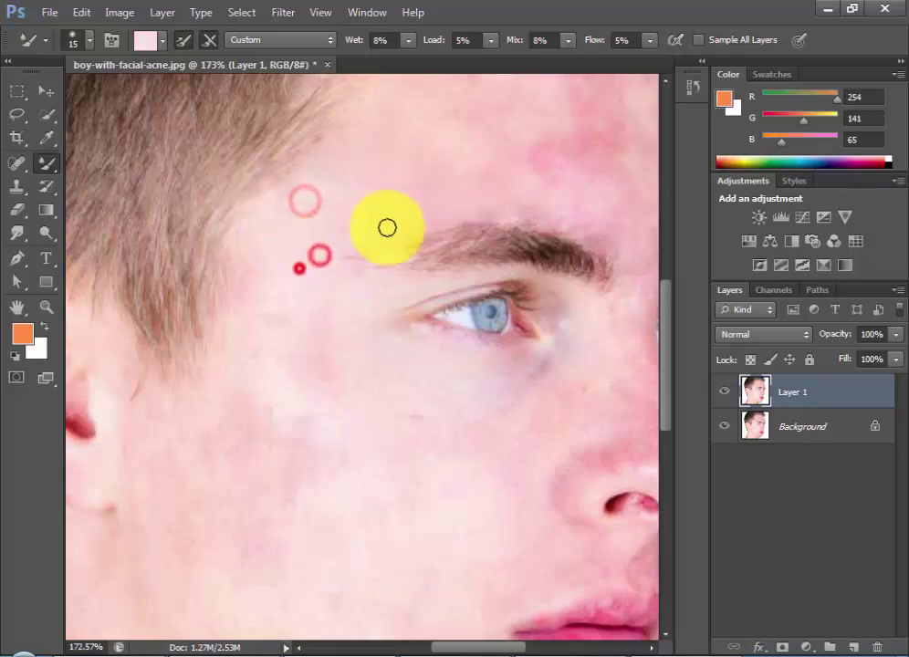
pyautogui.click(363, 235)
pyautogui.click(402, 224)
pyautogui.click(415, 211)
pyautogui.click(444, 202)
pyautogui.click(357, 227)
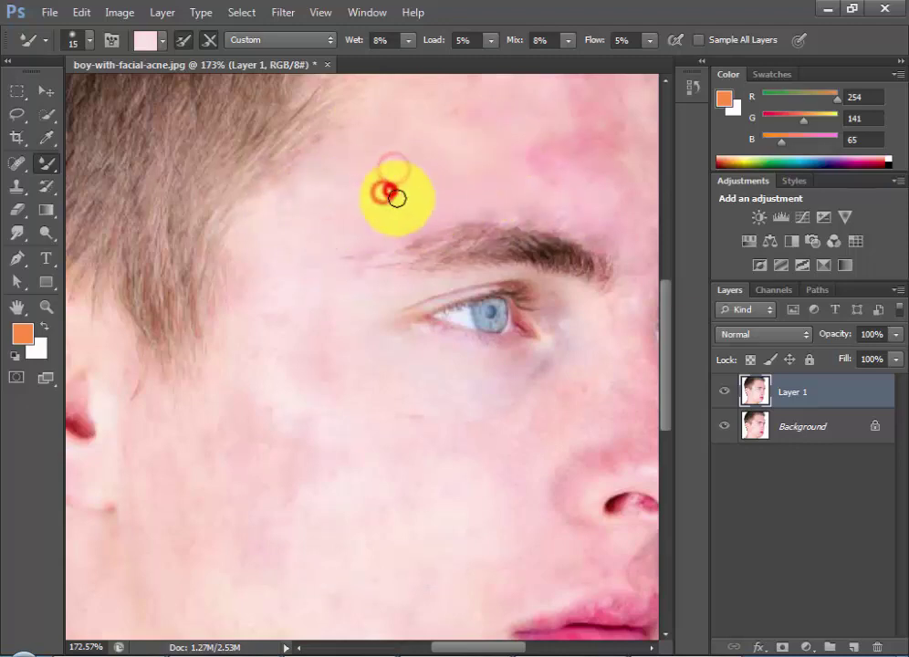
# Blend the red patches across the left and central forehead up to the hairline.
pyautogui.moveTo(397, 198); pyautogui.dragTo(345, 365)
pyautogui.click(274, 353)
pyautogui.click(310, 313)
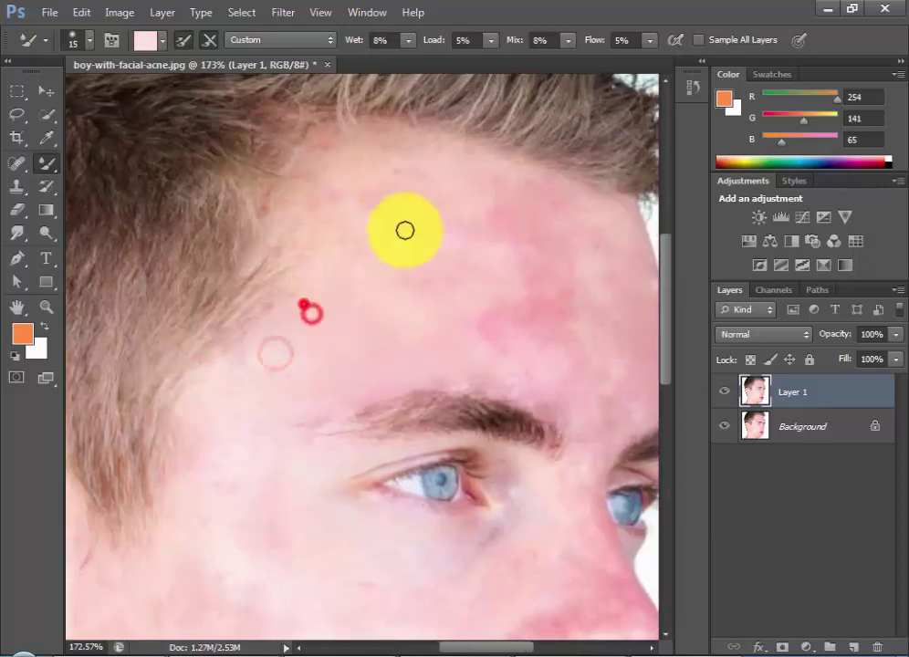
pyautogui.click(339, 276)
pyautogui.click(320, 262)
pyautogui.click(324, 221)
pyautogui.click(355, 197)
pyautogui.click(357, 174)
pyautogui.click(375, 161)
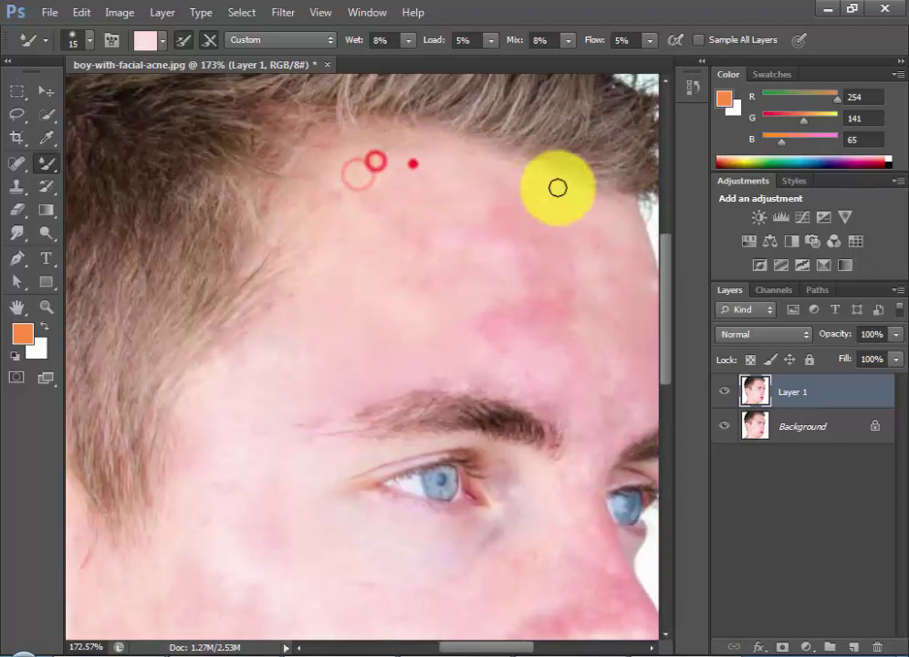
pyautogui.click(439, 202)
pyautogui.click(361, 270)
pyautogui.click(438, 212)
pyautogui.click(415, 228)
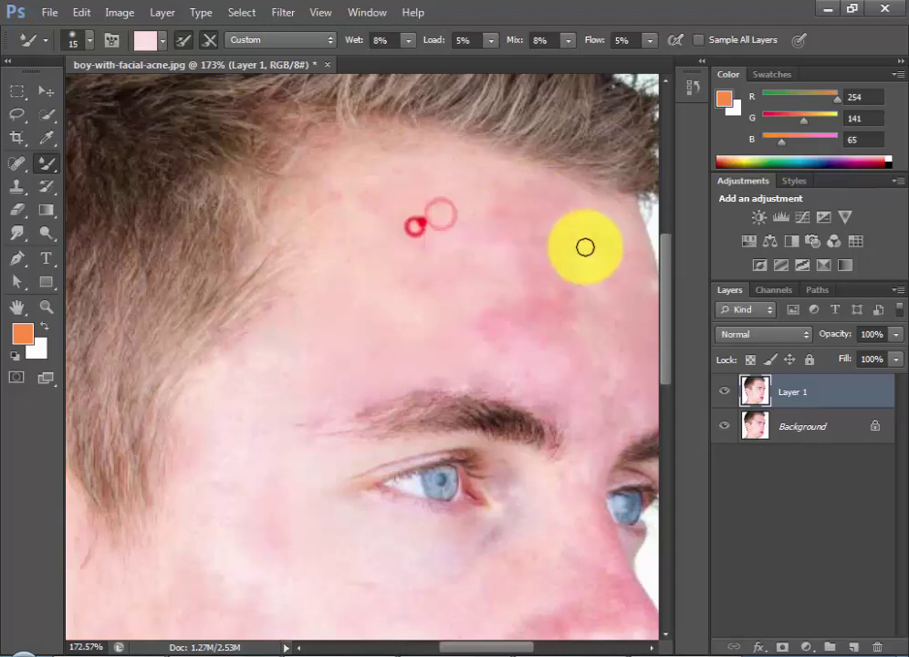
pyautogui.click(424, 229)
pyautogui.click(473, 226)
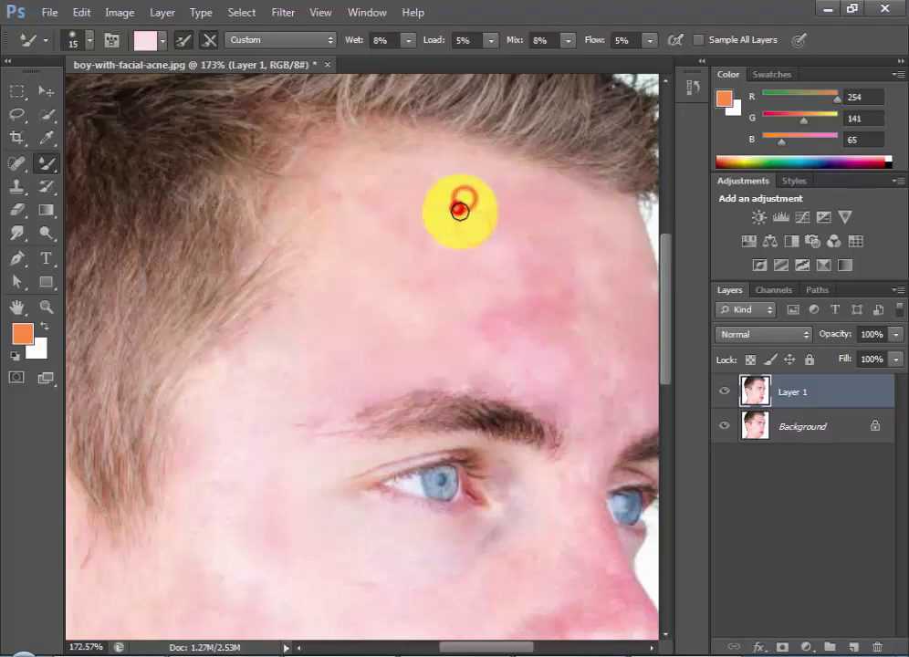
pyautogui.click(435, 209)
# Dab away the remaining red blotches on the upper and mid forehead.
pyautogui.click(476, 197)
pyautogui.click(480, 160)
pyautogui.click(500, 176)
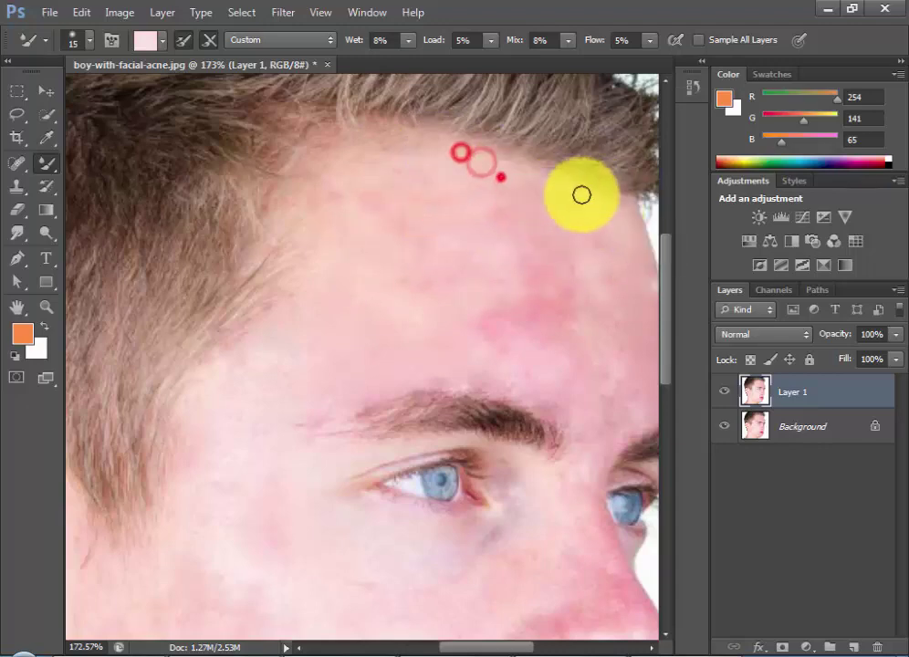
pyautogui.click(433, 171)
pyautogui.click(445, 185)
pyautogui.click(440, 179)
pyautogui.click(435, 200)
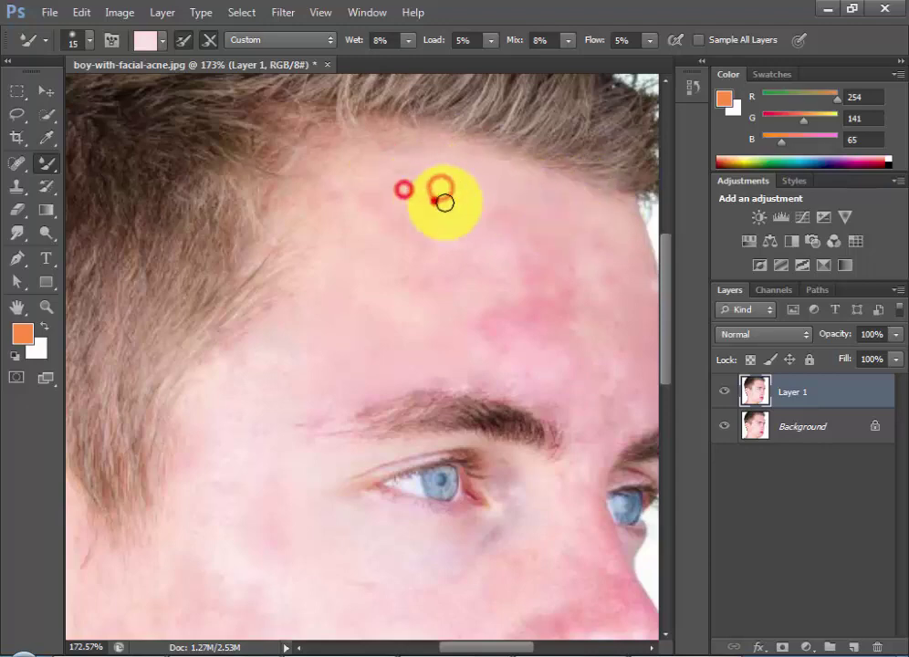
pyautogui.click(416, 211)
pyautogui.click(400, 211)
pyautogui.click(430, 234)
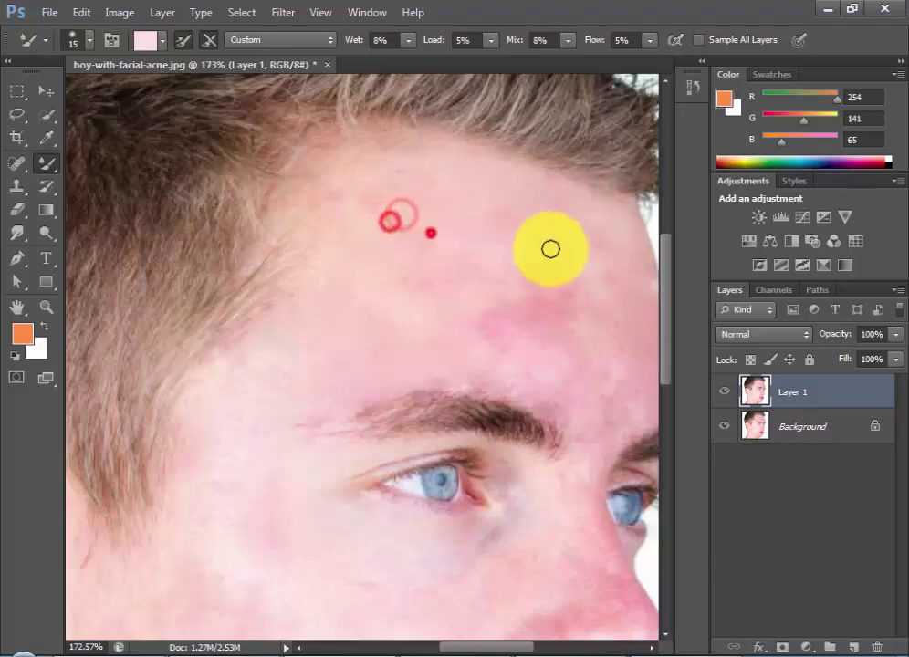
pyautogui.click(393, 239)
pyautogui.click(416, 256)
pyautogui.click(472, 298)
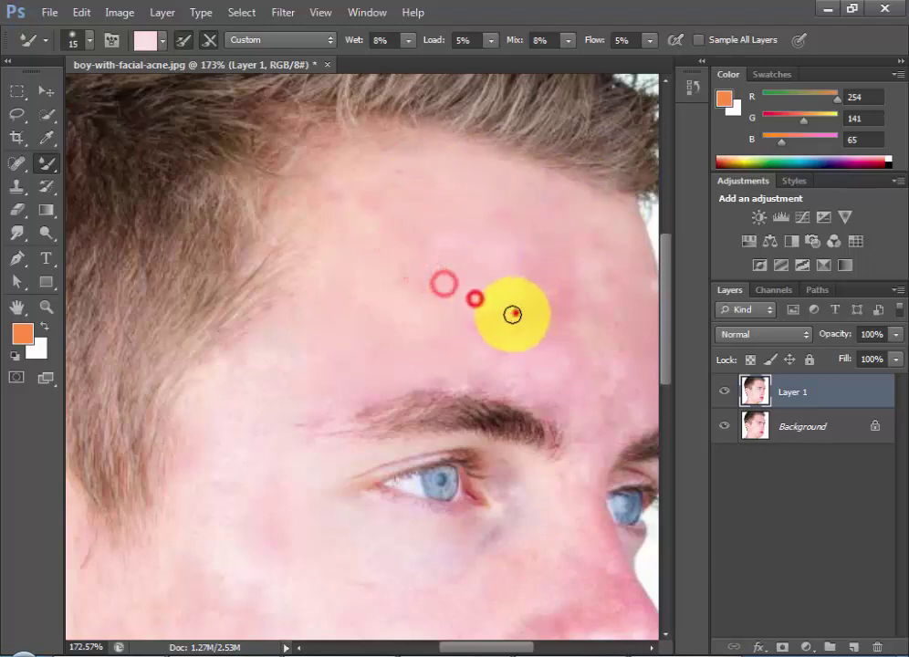
pyautogui.click(514, 312)
pyautogui.click(447, 315)
pyautogui.click(382, 291)
pyautogui.click(443, 276)
pyautogui.click(401, 265)
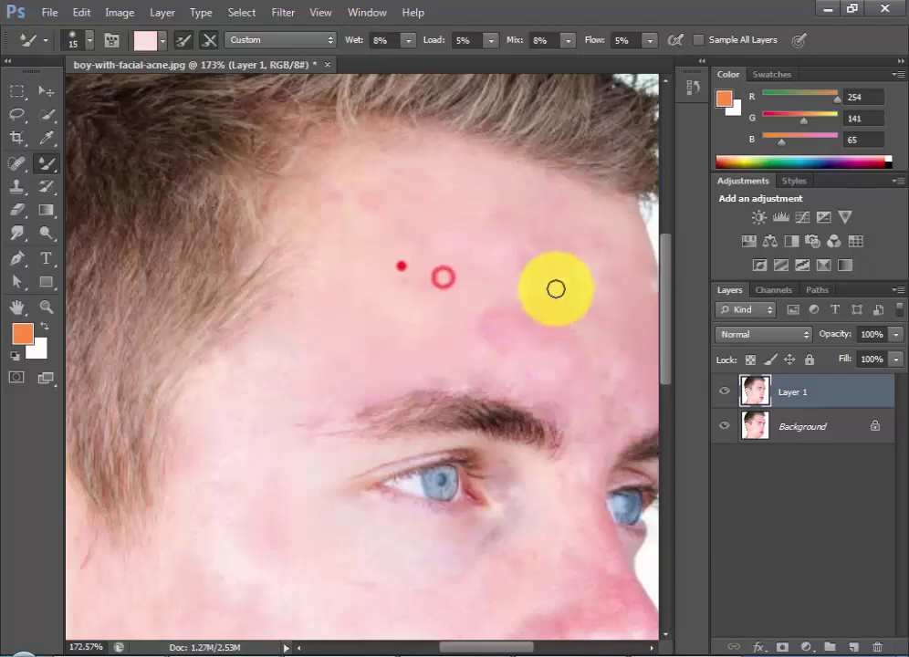
pyautogui.moveTo(538, 348); pyautogui.dragTo(479, 223)
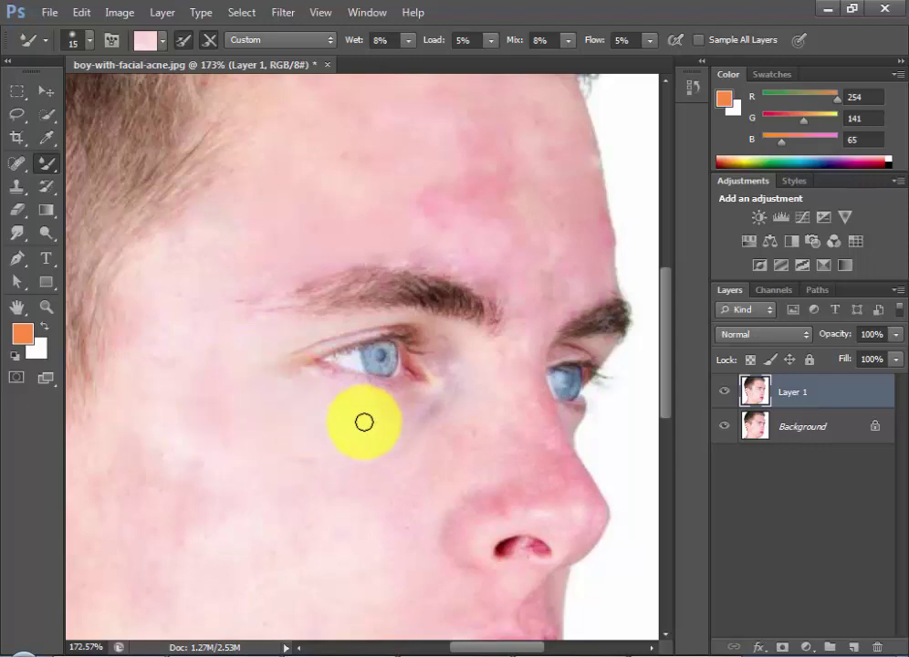
# Zoom in and smooth the cheek below the eye, the upper nose and the nose's side.
pyautogui.moveTo(397, 456)
pyautogui.mouseDown()
pyautogui.moveTo(400, 410)
pyautogui.moveTo(528, 267)
pyautogui.mouseUp()
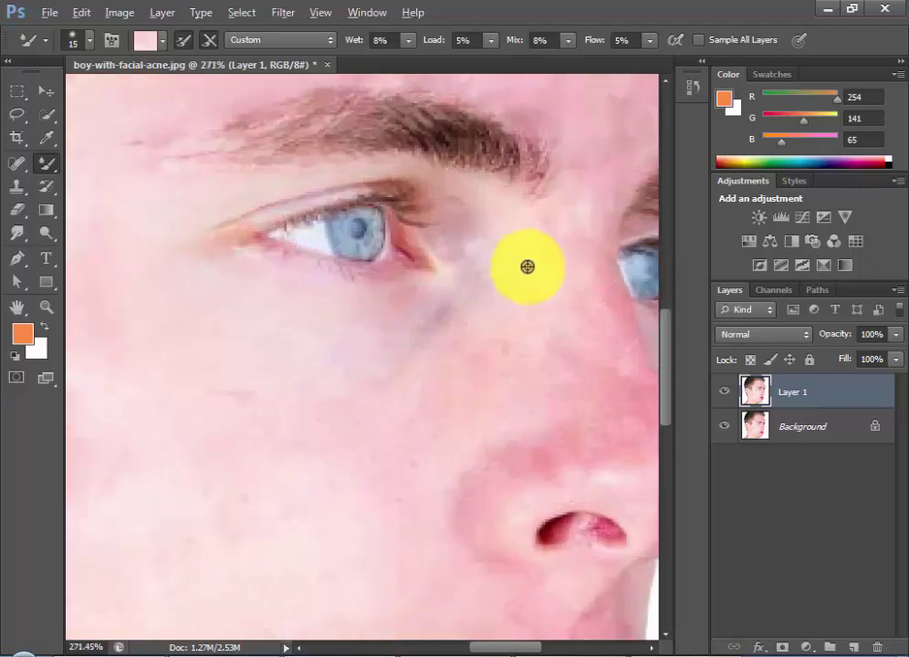
pyautogui.moveTo(504, 205)
pyautogui.mouseDown()
pyautogui.moveTo(469, 226)
pyautogui.moveTo(434, 271)
pyautogui.moveTo(479, 278)
pyautogui.mouseUp()
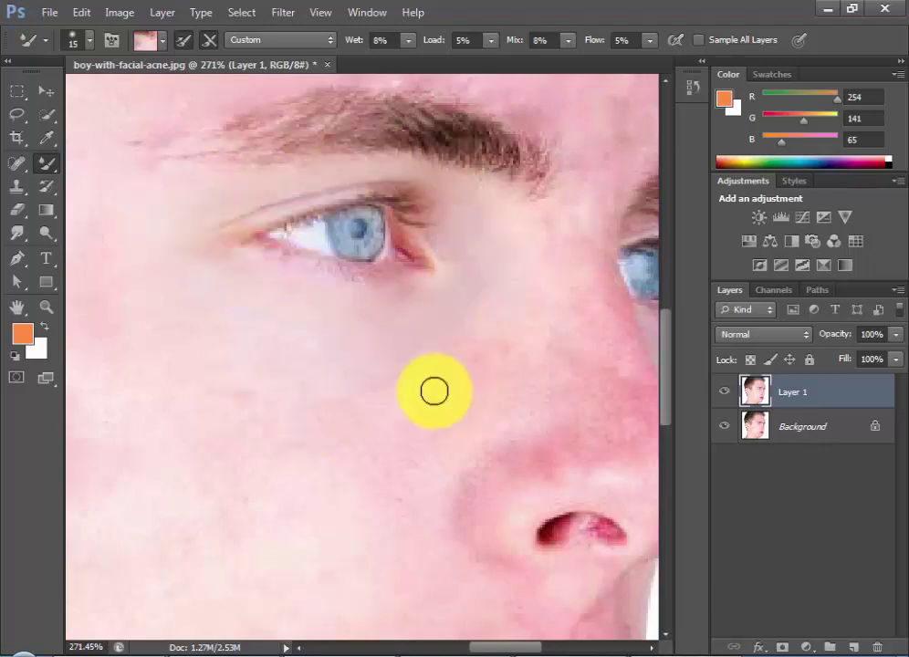
pyautogui.moveTo(505, 339); pyautogui.dragTo(329, 318)
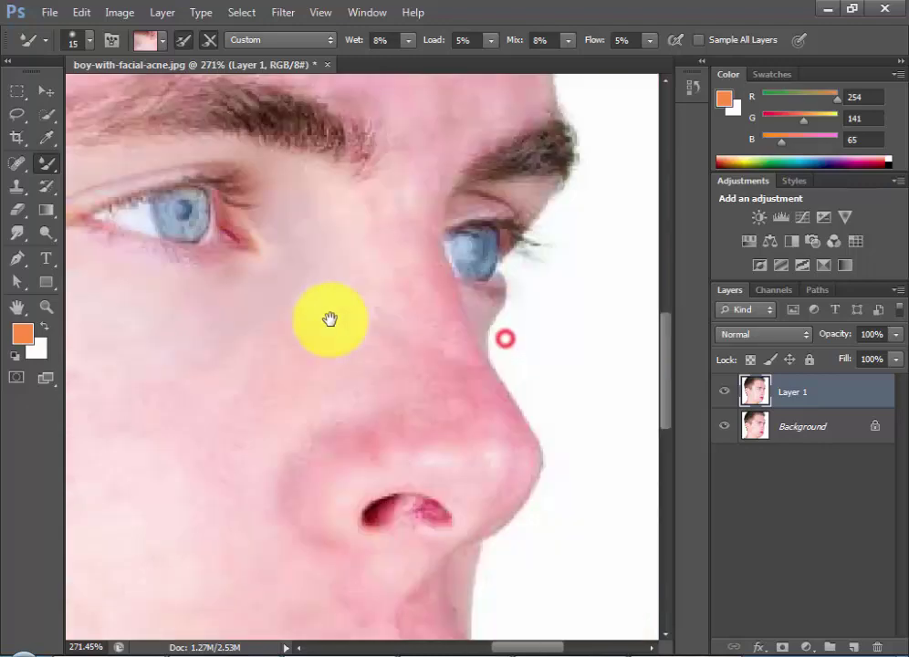
pyautogui.click(325, 224)
pyautogui.click(357, 199)
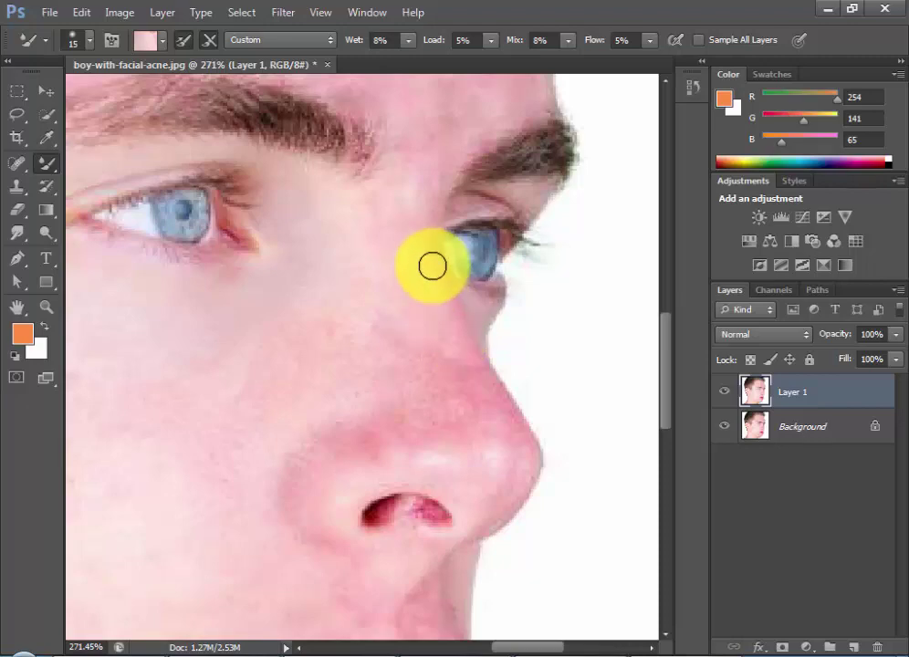
pyautogui.moveTo(433, 267)
pyautogui.mouseDown()
pyautogui.moveTo(523, 448)
pyautogui.moveTo(470, 364)
pyautogui.moveTo(515, 420)
pyautogui.moveTo(451, 426)
pyautogui.moveTo(450, 385)
pyautogui.moveTo(456, 430)
pyautogui.moveTo(422, 414)
pyautogui.moveTo(303, 471)
pyautogui.moveTo(335, 530)
pyautogui.moveTo(300, 440)
pyautogui.moveTo(326, 544)
pyautogui.moveTo(333, 416)
pyautogui.moveTo(324, 559)
pyautogui.moveTo(260, 456)
pyautogui.moveTo(392, 440)
pyautogui.moveTo(435, 416)
pyautogui.moveTo(451, 428)
pyautogui.moveTo(406, 408)
pyautogui.moveTo(353, 414)
pyautogui.moveTo(450, 406)
pyautogui.moveTo(426, 333)
pyautogui.moveTo(452, 319)
pyautogui.moveTo(491, 416)
pyautogui.moveTo(438, 406)
pyautogui.moveTo(382, 311)
pyautogui.moveTo(363, 361)
pyautogui.moveTo(325, 403)
pyautogui.moveTo(263, 406)
pyautogui.moveTo(217, 443)
pyautogui.moveTo(237, 339)
pyautogui.moveTo(361, 292)
pyautogui.moveTo(382, 301)
pyautogui.moveTo(404, 398)
pyautogui.moveTo(426, 348)
pyautogui.moveTo(402, 443)
pyautogui.moveTo(464, 466)
pyautogui.moveTo(483, 499)
pyautogui.moveTo(367, 506)
pyautogui.moveTo(438, 521)
pyautogui.moveTo(378, 511)
pyautogui.moveTo(455, 515)
pyautogui.moveTo(365, 389)
pyautogui.moveTo(351, 325)
pyautogui.moveTo(411, 331)
pyautogui.moveTo(417, 340)
pyautogui.moveTo(365, 438)
pyautogui.moveTo(324, 486)
pyautogui.moveTo(306, 444)
pyautogui.moveTo(221, 425)
pyautogui.moveTo(318, 438)
pyautogui.moveTo(298, 513)
pyautogui.moveTo(145, 511)
pyautogui.moveTo(219, 466)
pyautogui.moveTo(197, 363)
pyautogui.moveTo(124, 334)
pyautogui.moveTo(166, 257)
pyautogui.mouseUp()
# Stroke and dab the Mixer Brush across the forehead above the brows to soften blotches.
pyautogui.hscroll(-4, 419, 476)
pyautogui.scroll(4, 420, 476)
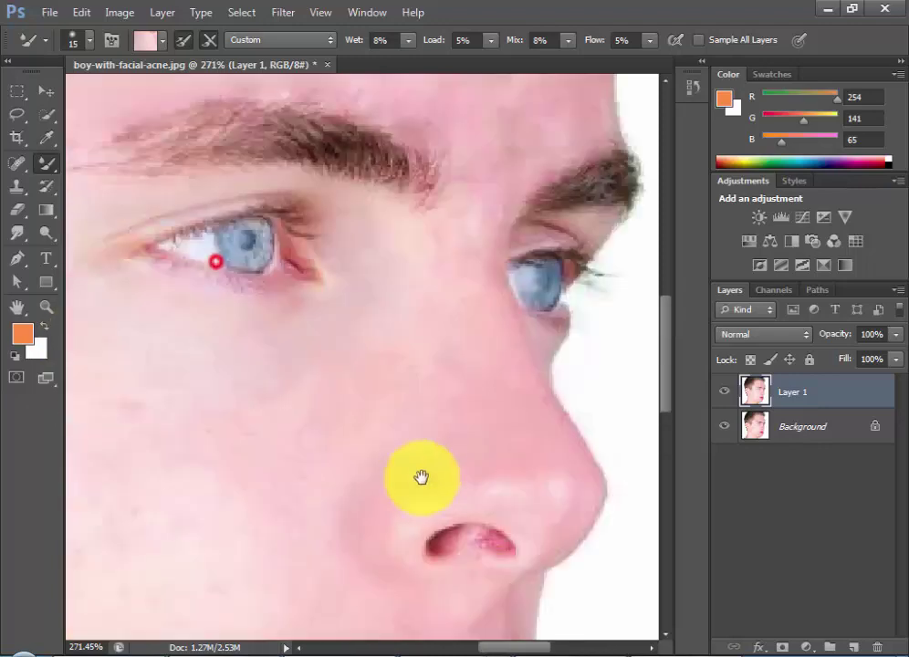
pyautogui.scroll(3, 407, 385)
pyautogui.moveTo(381, 295)
pyautogui.mouseDown()
pyautogui.moveTo(351, 211)
pyautogui.moveTo(294, 197)
pyautogui.moveTo(342, 213)
pyautogui.moveTo(404, 210)
pyautogui.moveTo(556, 264)
pyautogui.moveTo(463, 239)
pyautogui.mouseUp()
pyautogui.scroll(-2, 493, 248)
pyautogui.scroll(-1, 554, 249)
pyautogui.scroll(1, 317, 264)
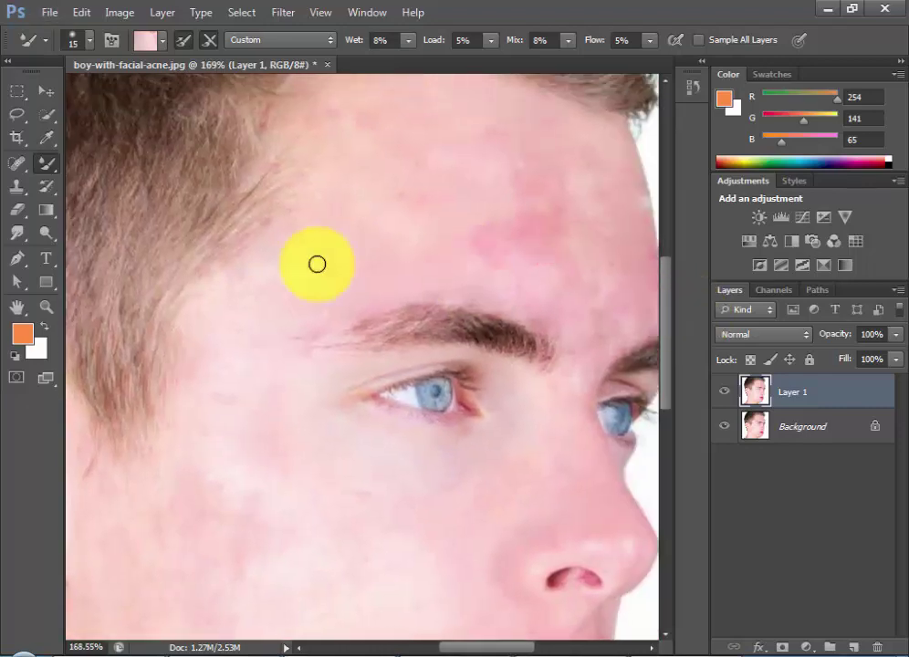
pyautogui.click(235, 286)
pyautogui.click(509, 241)
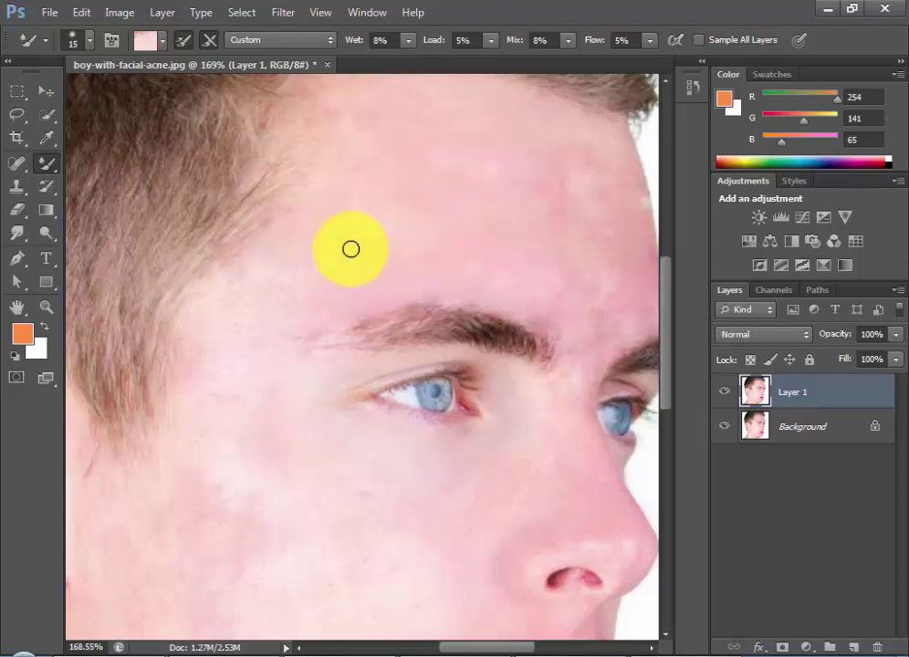
pyautogui.moveTo(355, 263); pyautogui.dragTo(375, 244)
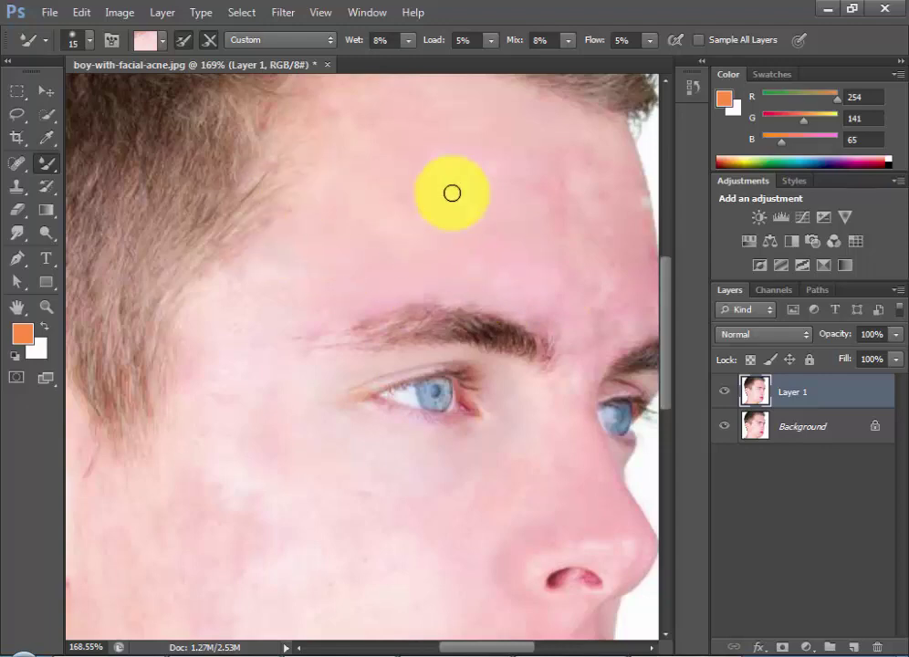
pyautogui.click(477, 207)
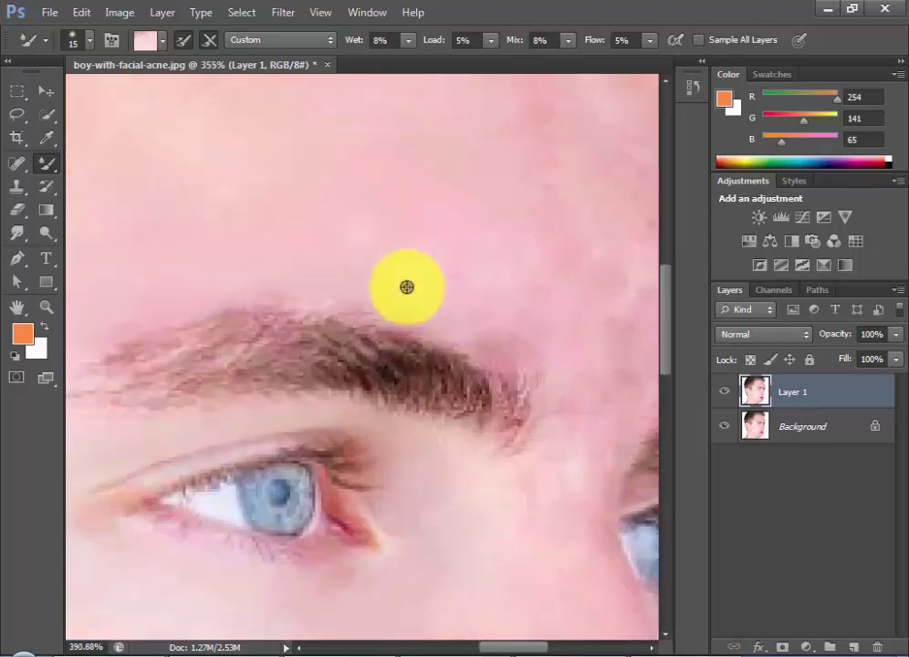
# Blend the skin above the eyebrow and along and beside the brow tail.
pyautogui.moveTo(284, 284); pyautogui.dragTo(393, 311)
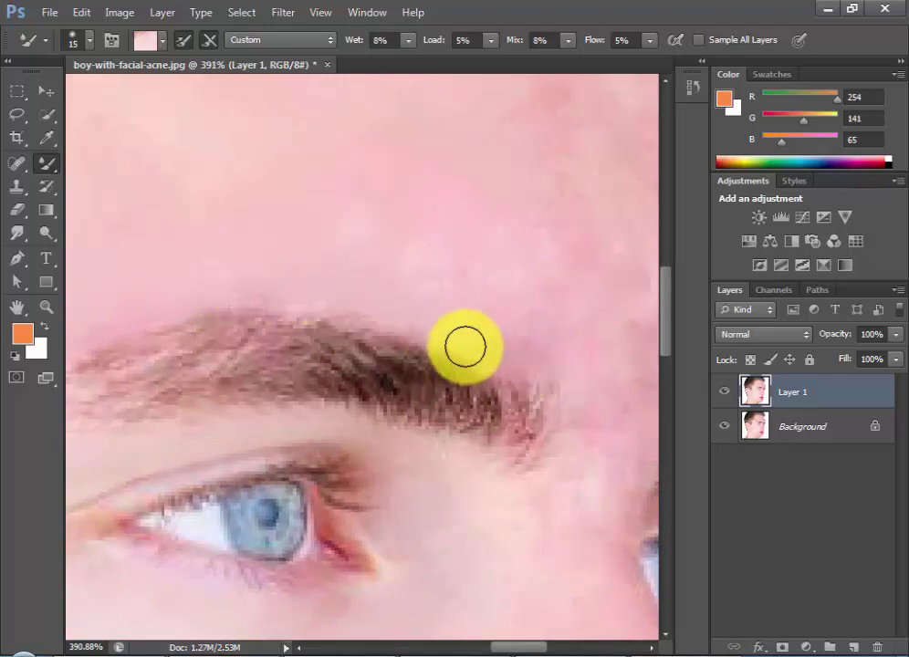
pyautogui.moveTo(465, 346)
pyautogui.mouseDown()
pyautogui.moveTo(511, 380)
pyautogui.moveTo(536, 434)
pyautogui.mouseUp()
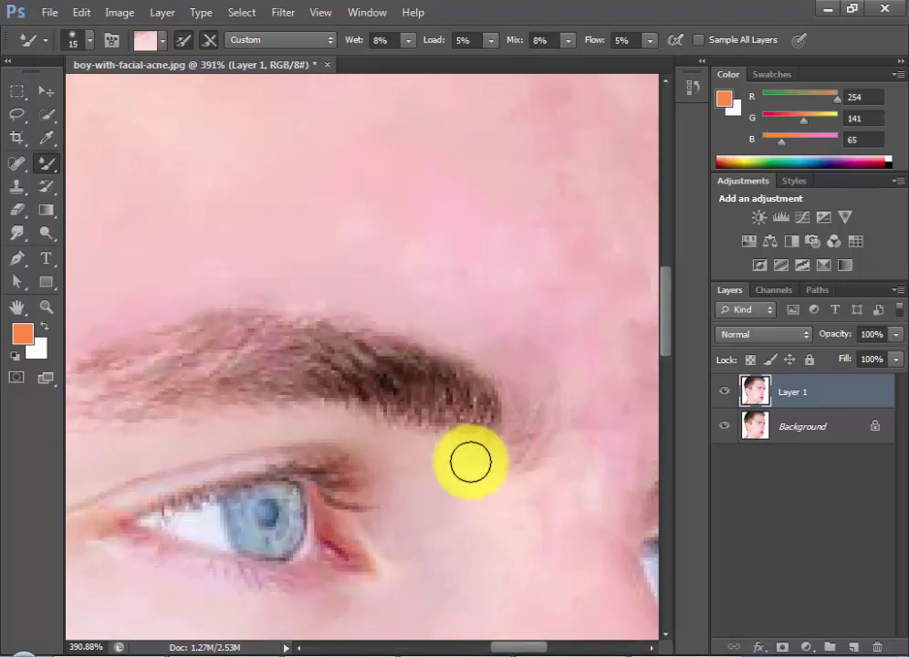
pyautogui.moveTo(470, 463)
pyautogui.mouseDown()
pyautogui.moveTo(550, 438)
pyautogui.moveTo(529, 343)
pyautogui.moveTo(579, 474)
pyautogui.moveTo(585, 551)
pyautogui.moveTo(554, 438)
pyautogui.moveTo(432, 511)
pyautogui.moveTo(518, 448)
pyautogui.moveTo(430, 462)
pyautogui.moveTo(471, 446)
pyautogui.moveTo(239, 401)
pyautogui.mouseUp()
pyautogui.moveTo(315, 361)
pyautogui.mouseDown()
pyautogui.moveTo(504, 338)
pyautogui.moveTo(581, 356)
pyautogui.mouseUp()
pyautogui.moveTo(327, 245); pyautogui.dragTo(318, 254)
pyautogui.moveTo(262, 283)
pyautogui.mouseDown()
pyautogui.moveTo(383, 245)
pyautogui.moveTo(308, 252)
pyautogui.moveTo(134, 328)
pyautogui.mouseUp()
pyautogui.scroll(-2, 182, 292)
pyautogui.scroll(-1, 249, 247)
# Smooth the temple hairline and sweep the forehead from the brow up to the hairline.
pyautogui.moveTo(249, 247)
pyautogui.mouseDown()
pyautogui.moveTo(419, 223)
pyautogui.moveTo(436, 163)
pyautogui.mouseUp()
pyautogui.moveTo(280, 207); pyautogui.dragTo(210, 301)
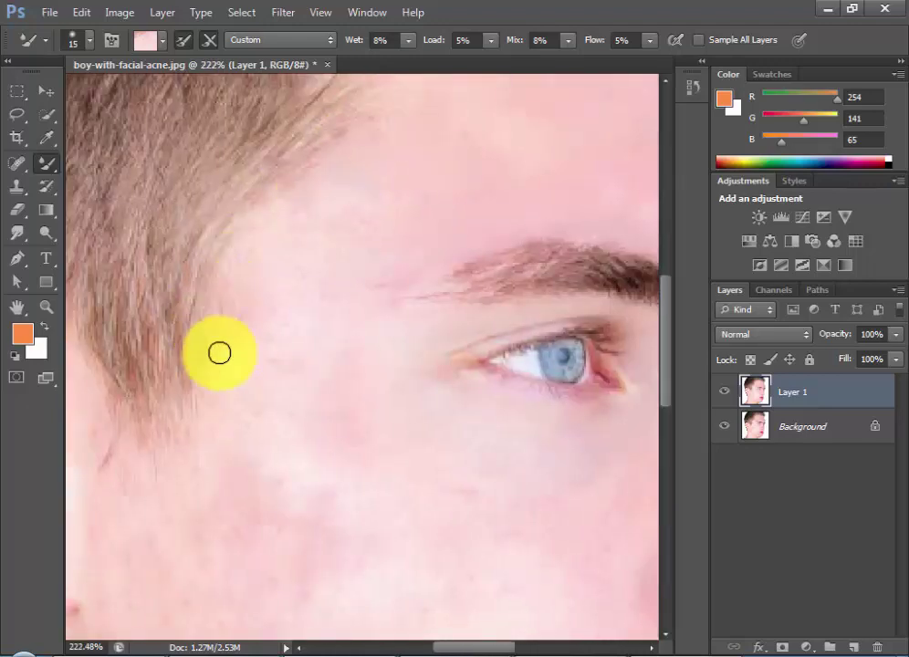
pyautogui.moveTo(310, 216); pyautogui.dragTo(364, 160)
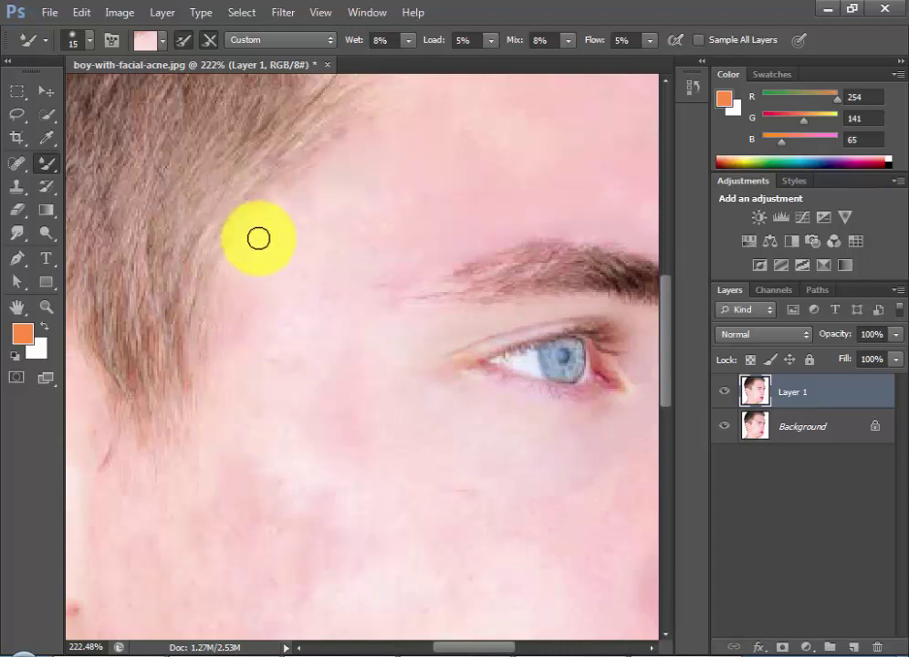
pyautogui.moveTo(324, 289); pyautogui.dragTo(376, 268)
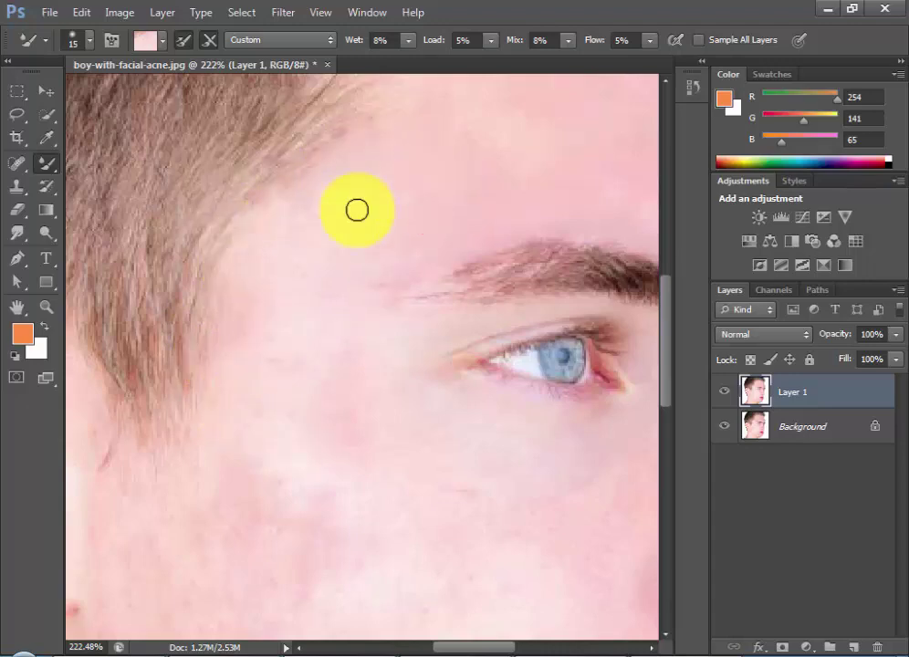
pyautogui.scroll(-4, 288, 333)
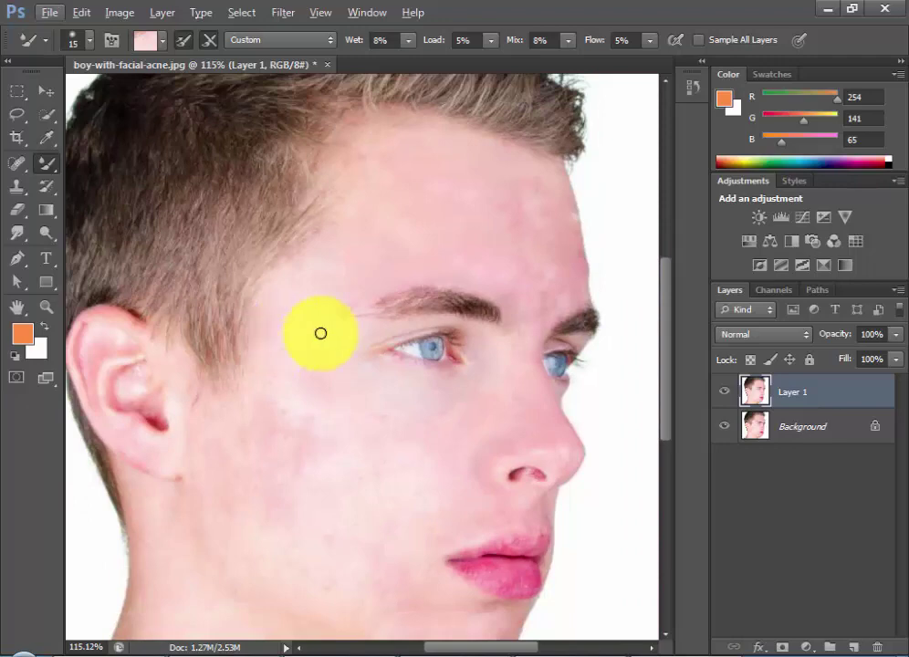
pyautogui.moveTo(354, 294); pyautogui.dragTo(335, 315)
pyautogui.scroll(1, 519, 312)
pyautogui.scroll(3, 533, 312)
pyautogui.moveTo(530, 315); pyautogui.dragTo(492, 341)
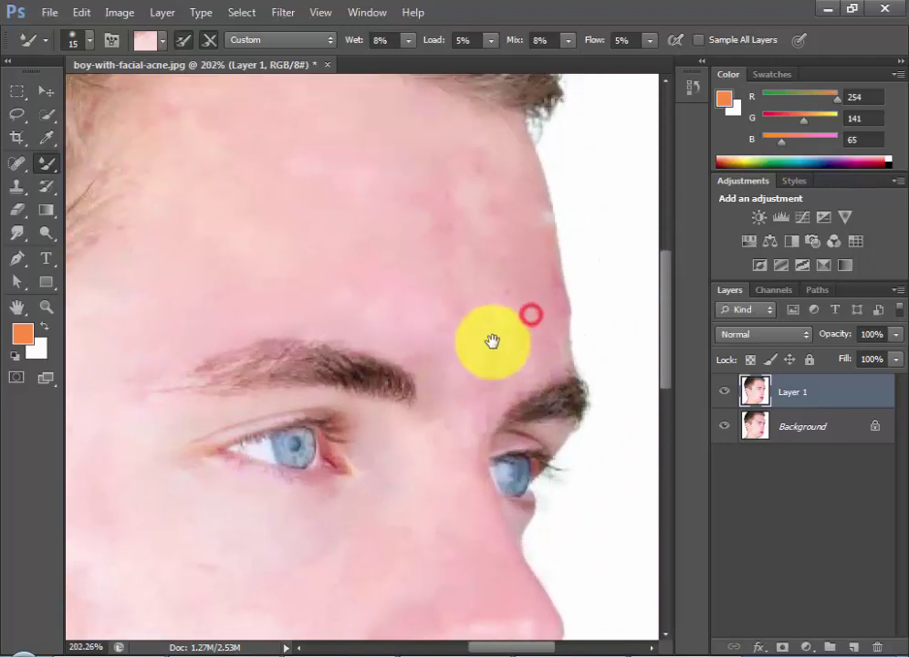
pyautogui.click(524, 357)
pyautogui.moveTo(556, 346)
pyautogui.mouseDown()
pyautogui.moveTo(410, 282)
pyautogui.moveTo(362, 278)
pyautogui.moveTo(395, 254)
pyautogui.moveTo(478, 244)
pyautogui.moveTo(490, 284)
pyautogui.moveTo(466, 304)
pyautogui.moveTo(527, 368)
pyautogui.moveTo(481, 377)
pyautogui.moveTo(290, 318)
pyautogui.moveTo(455, 328)
pyautogui.moveTo(320, 268)
pyautogui.moveTo(352, 199)
pyautogui.moveTo(420, 196)
pyautogui.moveTo(386, 176)
pyautogui.moveTo(319, 165)
pyautogui.moveTo(200, 207)
pyautogui.moveTo(251, 222)
pyautogui.moveTo(181, 149)
pyautogui.mouseUp()
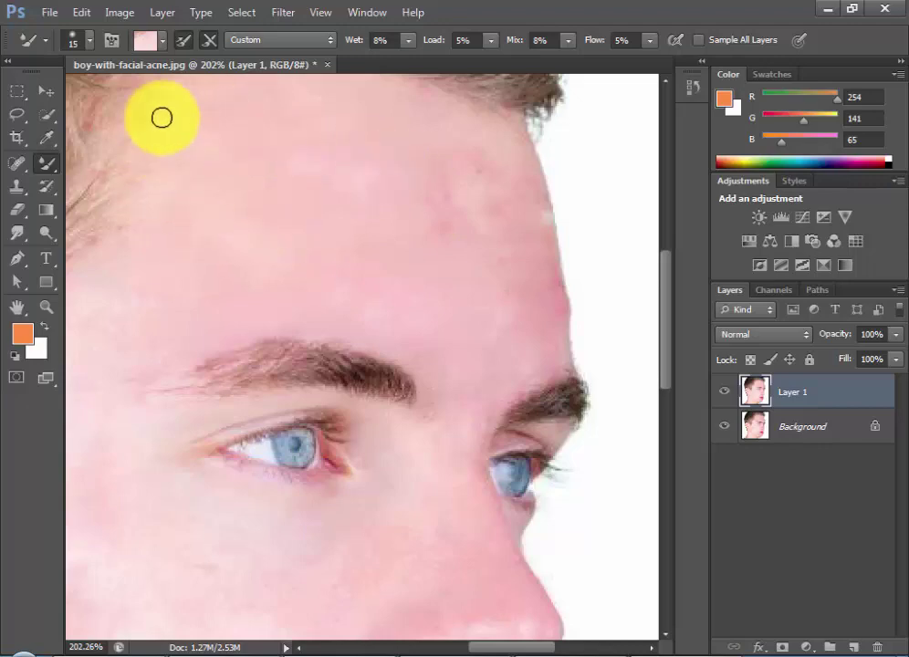
pyautogui.moveTo(151, 97)
pyautogui.mouseDown()
pyautogui.moveTo(278, 93)
pyautogui.moveTo(362, 126)
pyautogui.moveTo(301, 158)
pyautogui.moveTo(442, 199)
pyautogui.moveTo(475, 228)
pyautogui.moveTo(371, 246)
pyautogui.mouseUp()
pyautogui.scroll(3, 475, 208)
pyautogui.moveTo(398, 194)
pyautogui.mouseDown()
pyautogui.moveTo(463, 319)
pyautogui.moveTo(464, 385)
pyautogui.moveTo(491, 385)
pyautogui.moveTo(450, 197)
pyautogui.moveTo(471, 286)
pyautogui.moveTo(446, 260)
pyautogui.moveTo(389, 145)
pyautogui.moveTo(385, 211)
pyautogui.moveTo(334, 197)
pyautogui.moveTo(301, 219)
pyautogui.moveTo(321, 143)
pyautogui.moveTo(346, 300)
pyautogui.moveTo(465, 442)
pyautogui.moveTo(467, 491)
pyautogui.moveTo(438, 489)
pyautogui.moveTo(477, 476)
pyautogui.moveTo(493, 400)
pyautogui.mouseUp()
# Smooth the upper forehead, brow-to-nose-bridge skin and cheek redness, then pan to the ear.
pyautogui.scroll(-3, 477, 400)
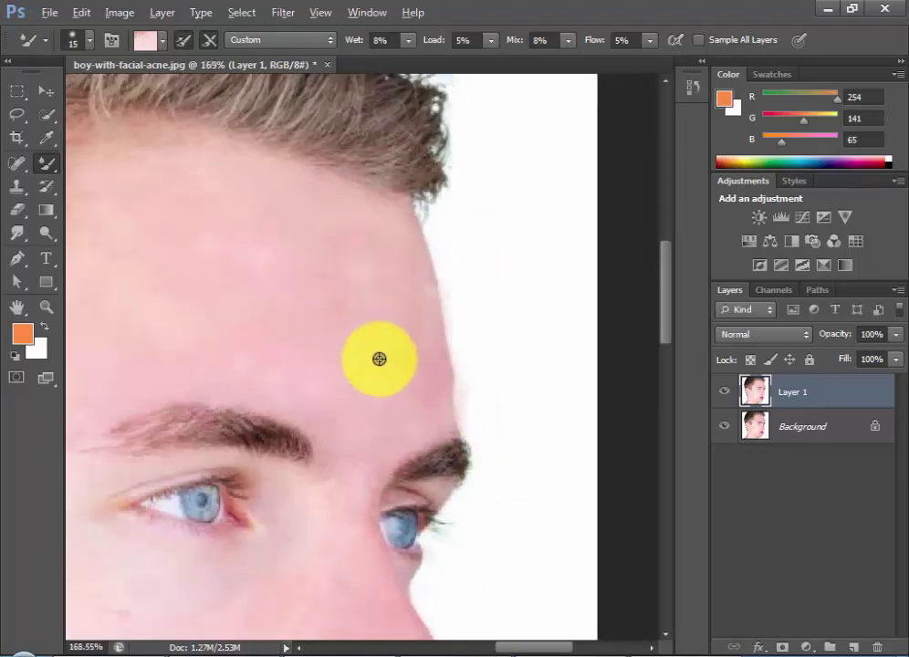
pyautogui.moveTo(230, 366)
pyautogui.mouseDown()
pyautogui.moveTo(179, 292)
pyautogui.moveTo(191, 329)
pyautogui.moveTo(152, 344)
pyautogui.moveTo(229, 322)
pyautogui.moveTo(144, 309)
pyautogui.moveTo(290, 272)
pyautogui.moveTo(157, 266)
pyautogui.moveTo(270, 335)
pyautogui.moveTo(375, 180)
pyautogui.mouseUp()
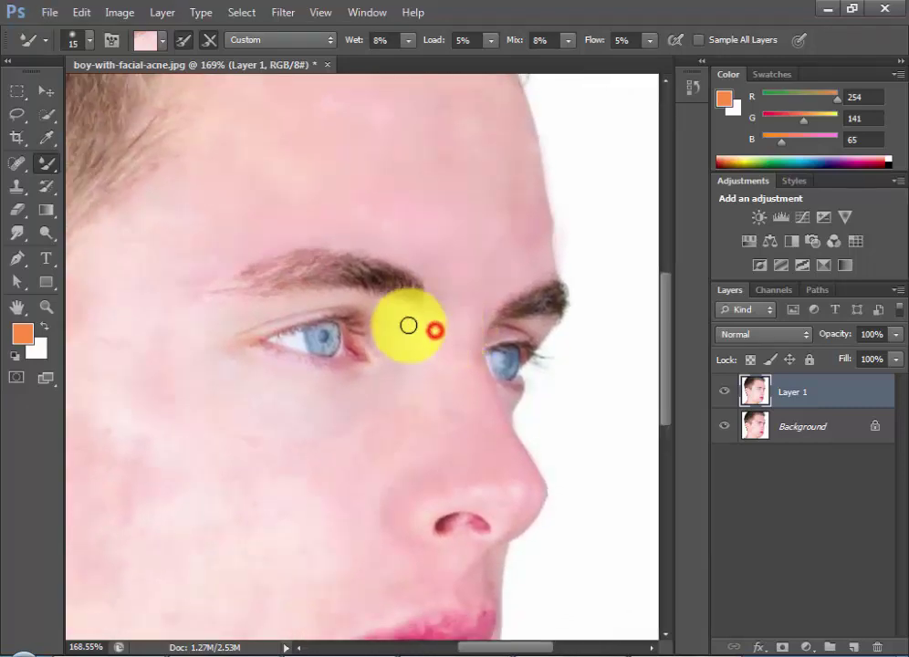
pyautogui.moveTo(407, 325)
pyautogui.mouseDown()
pyautogui.moveTo(498, 299)
pyautogui.moveTo(437, 392)
pyautogui.mouseUp()
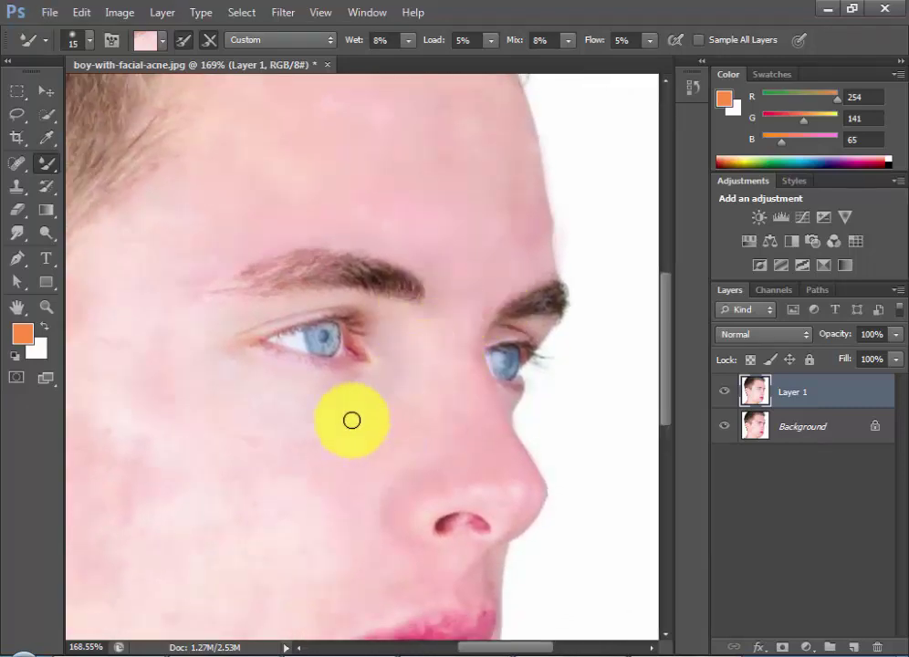
pyautogui.moveTo(393, 444)
pyautogui.mouseDown()
pyautogui.moveTo(428, 438)
pyautogui.moveTo(402, 458)
pyautogui.moveTo(355, 452)
pyautogui.mouseUp()
pyautogui.moveTo(271, 439); pyautogui.dragTo(417, 414)
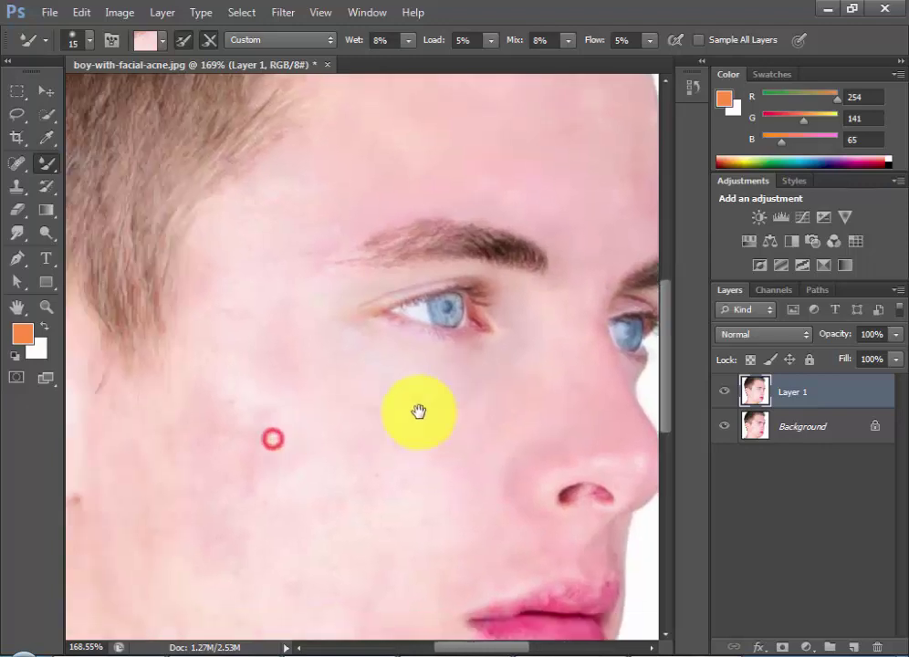
pyautogui.moveTo(300, 324); pyautogui.dragTo(458, 316)
pyautogui.moveTo(256, 314)
pyautogui.mouseDown()
pyautogui.moveTo(326, 314)
pyautogui.moveTo(208, 331)
pyautogui.moveTo(227, 372)
pyautogui.moveTo(217, 428)
pyautogui.moveTo(189, 367)
pyautogui.moveTo(185, 256)
pyautogui.moveTo(234, 249)
pyautogui.moveTo(354, 349)
pyautogui.moveTo(260, 433)
pyautogui.moveTo(337, 385)
pyautogui.moveTo(361, 488)
pyautogui.moveTo(257, 436)
pyautogui.moveTo(254, 446)
pyautogui.moveTo(280, 507)
pyautogui.moveTo(380, 576)
pyautogui.moveTo(310, 257)
pyautogui.mouseUp()
# Smooth the skin on the side of the neck and blend its left and bottom edges.
pyautogui.scroll(-2, 325, 420)
pyautogui.moveTo(271, 508); pyautogui.dragTo(270, 308)
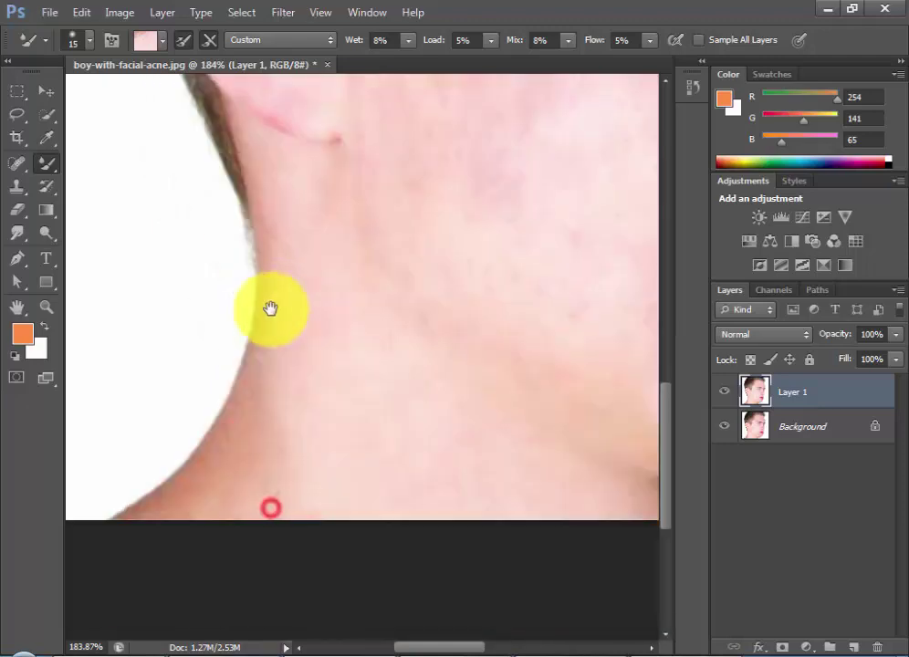
pyautogui.moveTo(257, 417)
pyautogui.mouseDown()
pyautogui.moveTo(284, 419)
pyautogui.moveTo(301, 464)
pyautogui.moveTo(224, 471)
pyautogui.moveTo(261, 342)
pyautogui.moveTo(209, 458)
pyautogui.moveTo(170, 507)
pyautogui.moveTo(226, 460)
pyautogui.moveTo(146, 501)
pyautogui.moveTo(209, 467)
pyautogui.moveTo(234, 418)
pyautogui.moveTo(181, 479)
pyautogui.moveTo(245, 469)
pyautogui.moveTo(128, 508)
pyautogui.moveTo(274, 454)
pyautogui.moveTo(282, 466)
pyautogui.moveTo(289, 411)
pyautogui.moveTo(325, 346)
pyautogui.mouseUp()
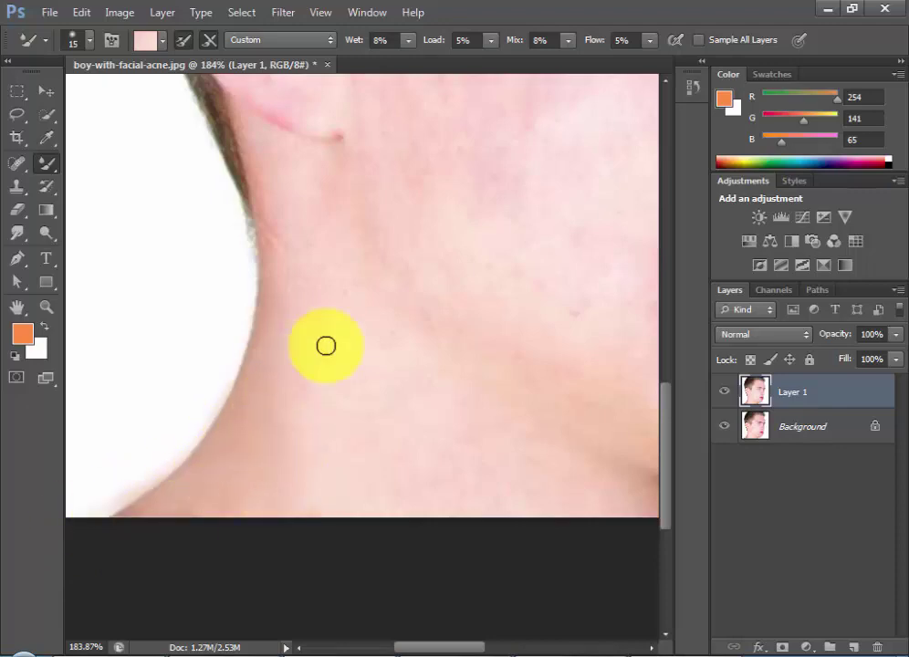
pyautogui.moveTo(283, 292)
pyautogui.mouseDown()
pyautogui.moveTo(260, 332)
pyautogui.moveTo(293, 336)
pyautogui.mouseUp()
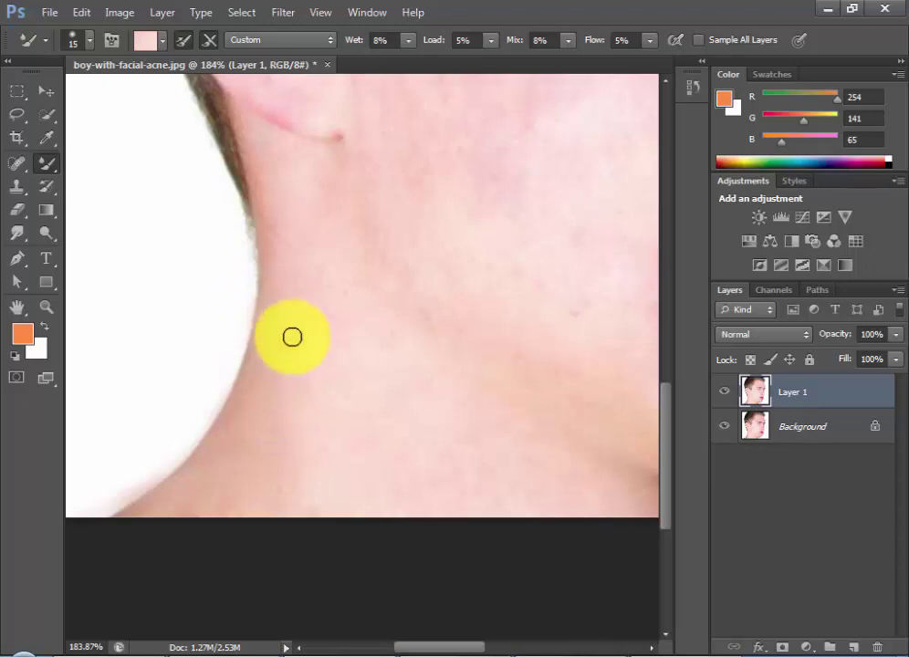
pyautogui.moveTo(383, 359); pyautogui.dragTo(388, 345)
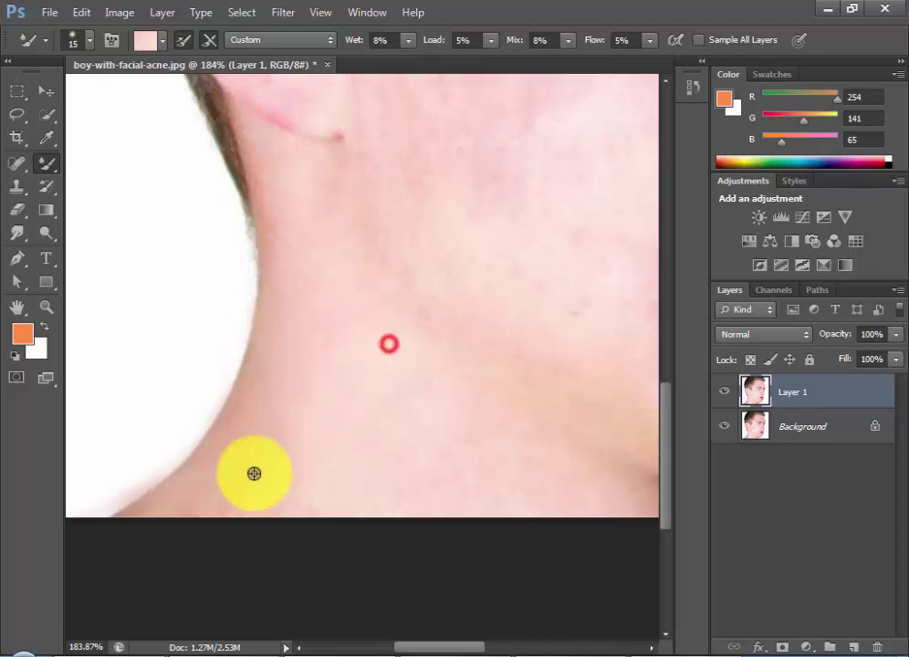
pyautogui.click(338, 371)
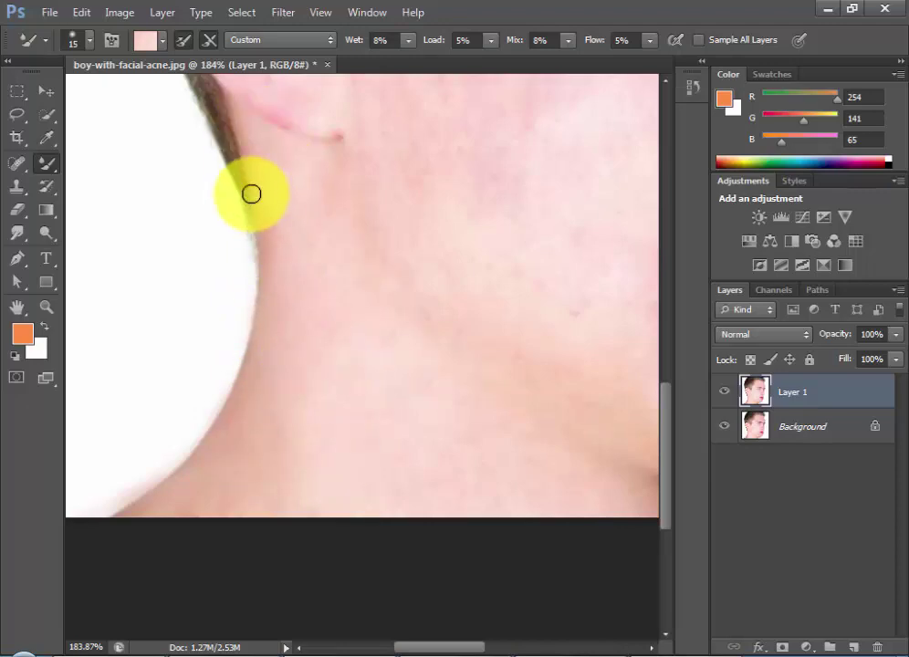
pyautogui.moveTo(274, 224)
pyautogui.mouseDown()
pyautogui.moveTo(260, 325)
pyautogui.moveTo(229, 395)
pyautogui.moveTo(258, 365)
pyautogui.moveTo(162, 513)
pyautogui.moveTo(191, 489)
pyautogui.moveTo(224, 424)
pyautogui.moveTo(256, 419)
pyautogui.moveTo(235, 476)
pyautogui.mouseUp()
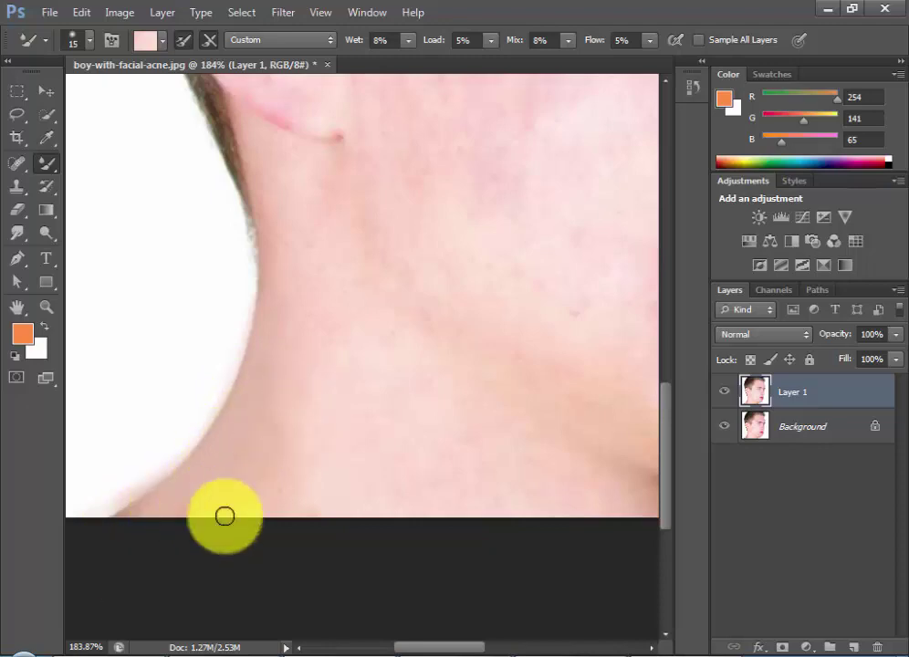
pyautogui.moveTo(225, 516)
pyautogui.mouseDown()
pyautogui.moveTo(249, 495)
pyautogui.moveTo(294, 509)
pyautogui.mouseUp()
# Sweep Mixer Brush strokes along the jawline and lower cheek to remove the blotches.
pyautogui.scroll(-3, 265, 486)
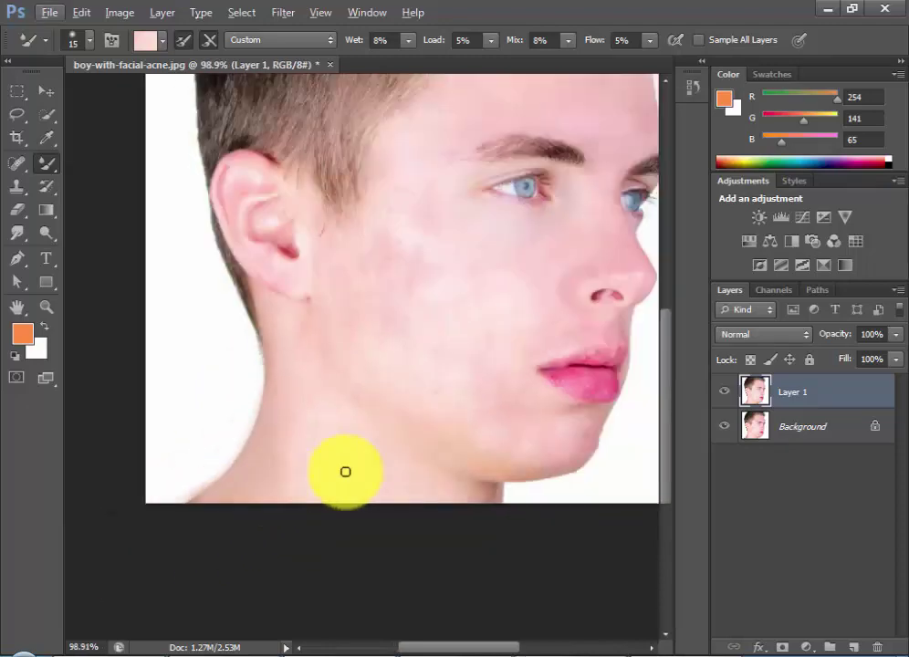
pyautogui.scroll(3, 398, 426)
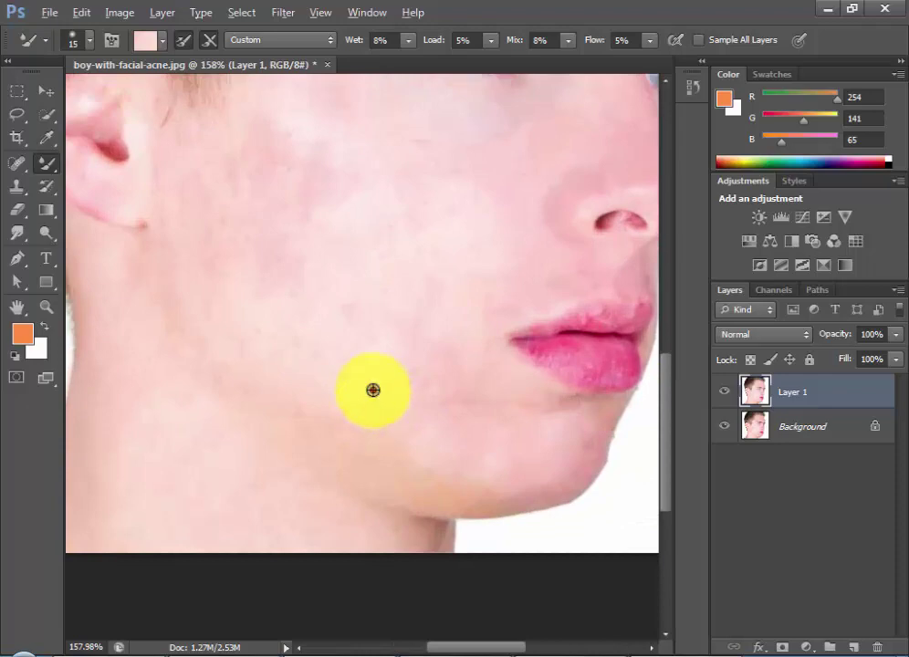
pyautogui.moveTo(337, 449); pyautogui.dragTo(293, 405)
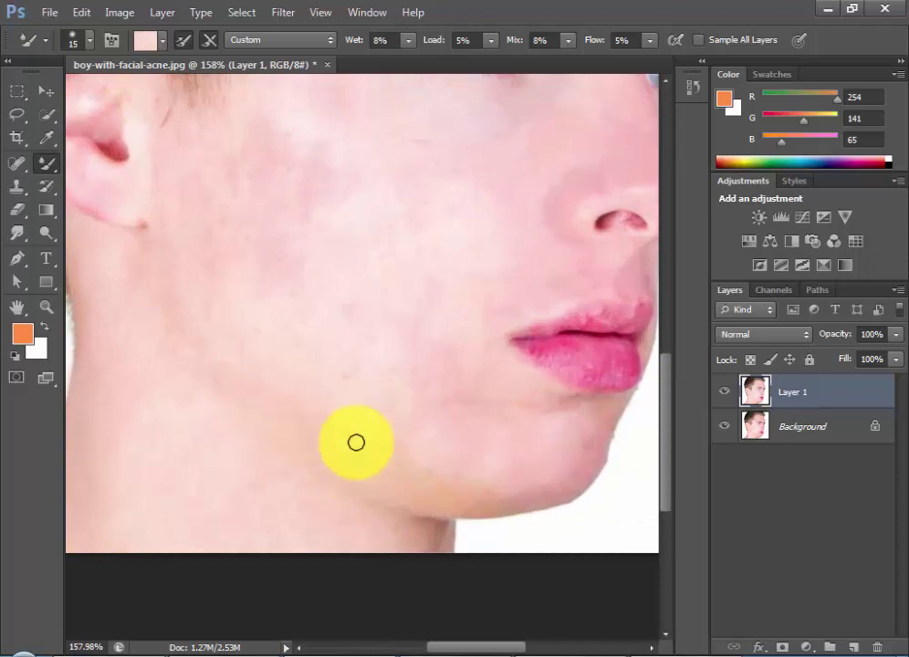
pyautogui.moveTo(356, 442)
pyautogui.mouseDown()
pyautogui.moveTo(310, 472)
pyautogui.moveTo(347, 516)
pyautogui.moveTo(400, 498)
pyautogui.mouseUp()
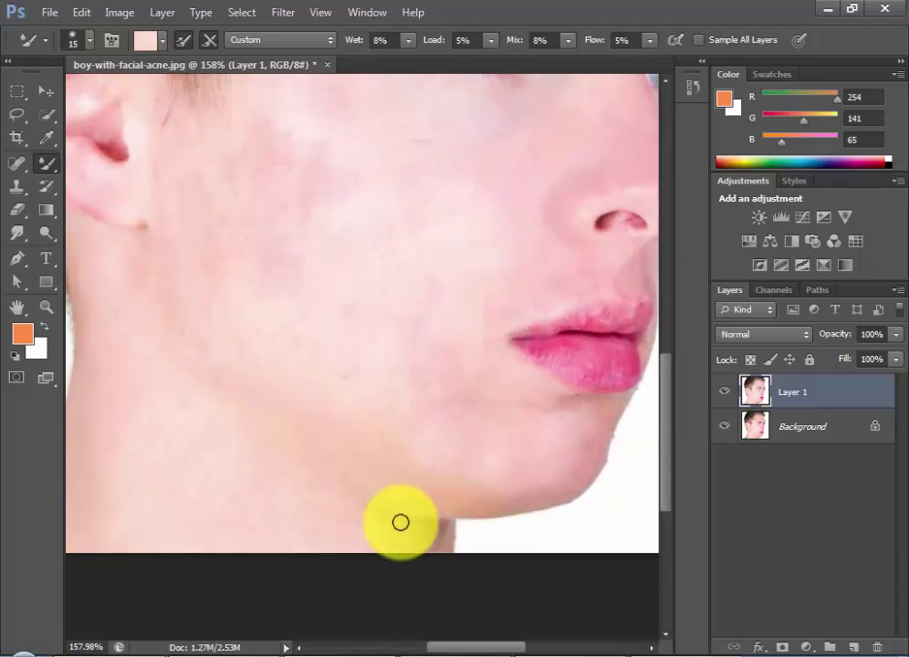
pyautogui.moveTo(446, 543); pyautogui.dragTo(514, 502)
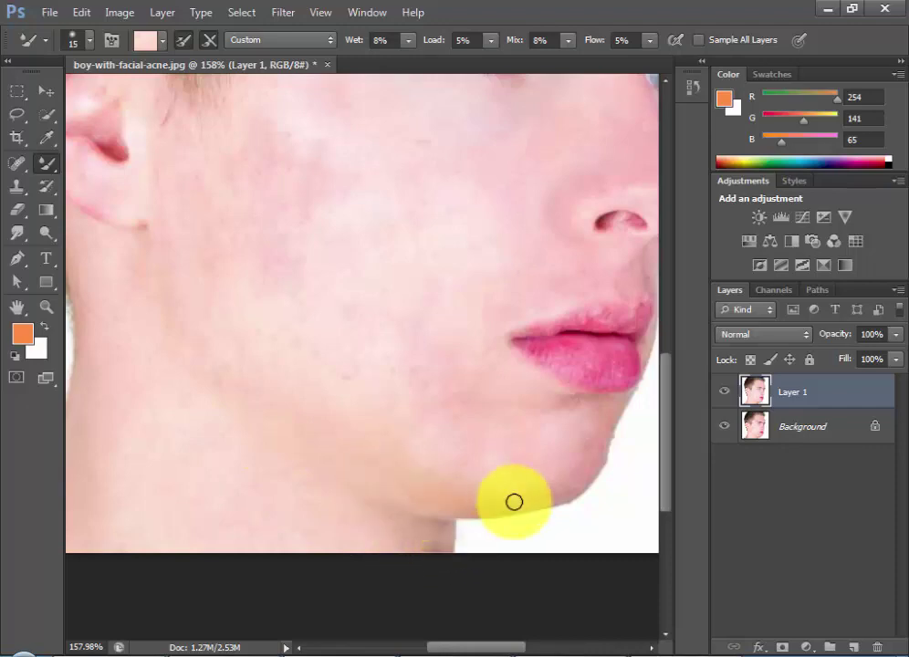
pyautogui.moveTo(507, 491)
pyautogui.mouseDown()
pyautogui.moveTo(364, 496)
pyautogui.moveTo(424, 526)
pyautogui.moveTo(364, 509)
pyautogui.moveTo(327, 459)
pyautogui.moveTo(171, 338)
pyautogui.moveTo(154, 262)
pyautogui.moveTo(181, 215)
pyautogui.moveTo(237, 304)
pyautogui.moveTo(181, 215)
pyautogui.mouseUp()
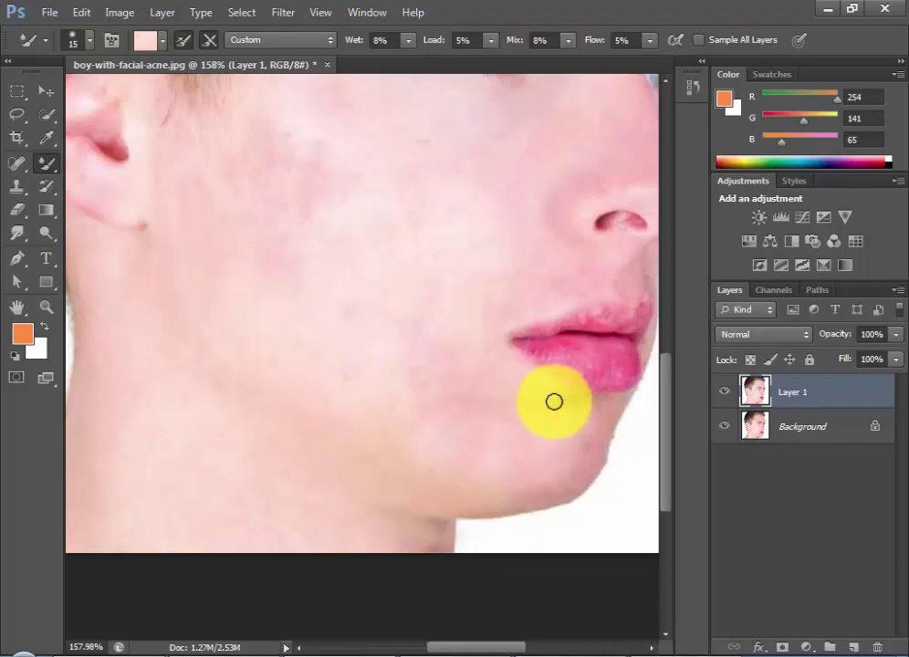
pyautogui.moveTo(533, 396)
pyautogui.mouseDown()
pyautogui.moveTo(547, 459)
pyautogui.moveTo(455, 446)
pyautogui.moveTo(359, 252)
pyautogui.mouseUp()
# Smooth the upper cheek, the skin near the earlobe and beside the sideburn.
pyautogui.scroll(1, 401, 328)
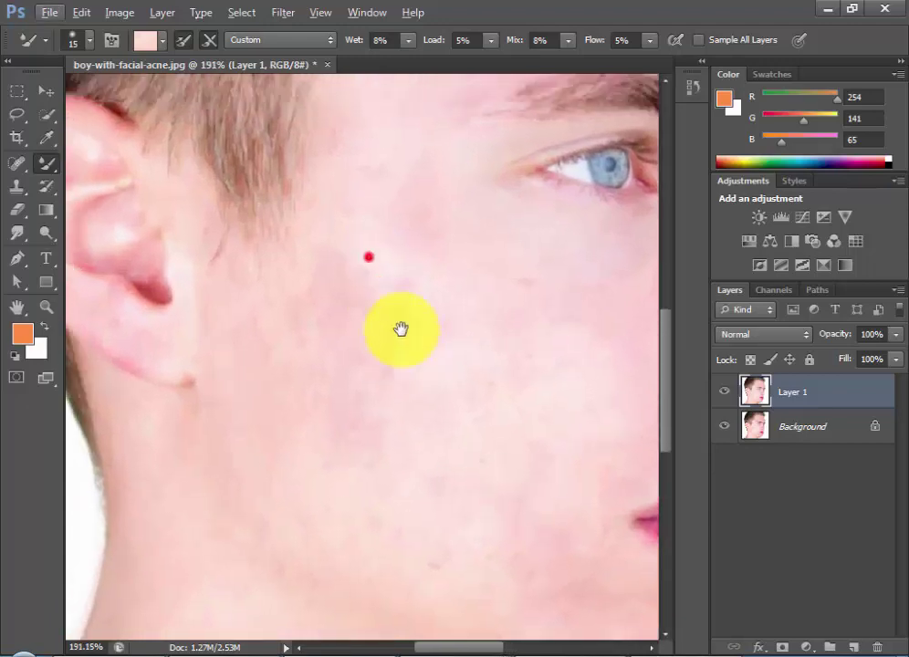
pyautogui.moveTo(401, 329)
pyautogui.mouseDown()
pyautogui.moveTo(410, 241)
pyautogui.moveTo(357, 341)
pyautogui.moveTo(368, 306)
pyautogui.mouseUp()
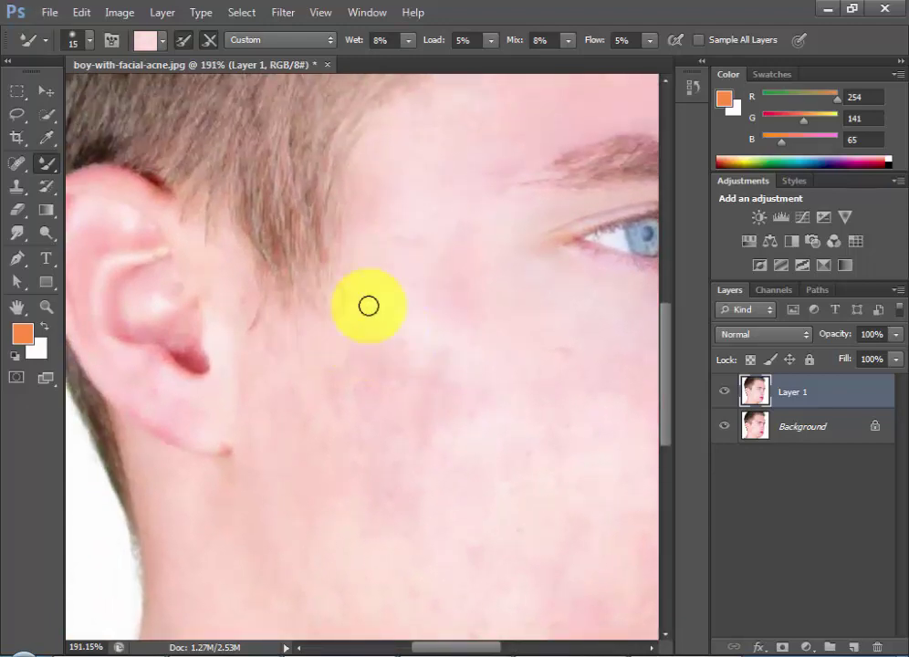
pyautogui.moveTo(332, 343); pyautogui.dragTo(403, 304)
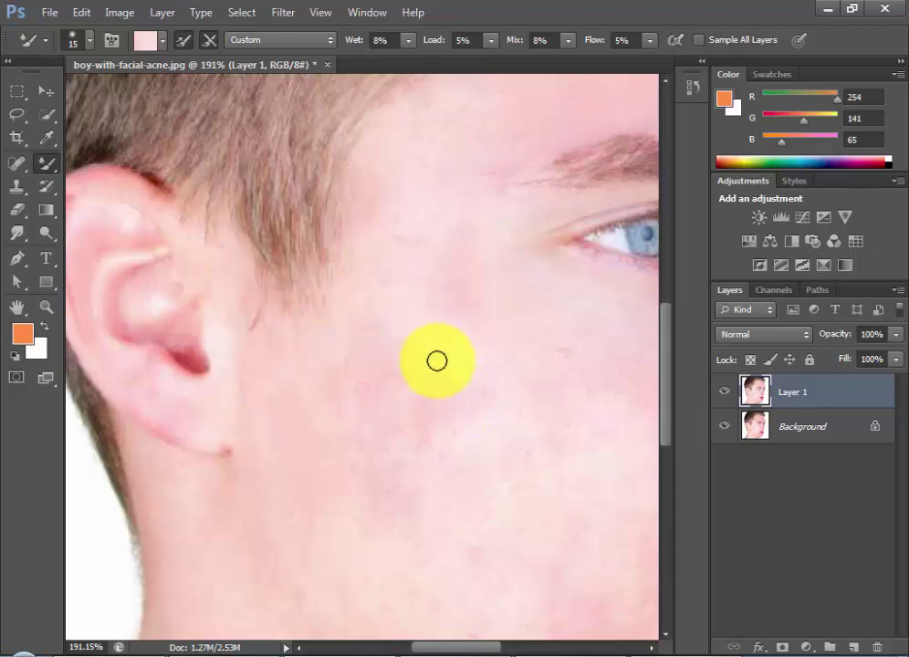
pyautogui.moveTo(436, 362)
pyautogui.mouseDown()
pyautogui.moveTo(330, 413)
pyautogui.moveTo(362, 416)
pyautogui.moveTo(267, 430)
pyautogui.moveTo(259, 407)
pyautogui.moveTo(351, 334)
pyautogui.mouseUp()
pyautogui.moveTo(381, 293)
pyautogui.mouseDown()
pyautogui.moveTo(183, 433)
pyautogui.moveTo(122, 375)
pyautogui.moveTo(379, 416)
pyautogui.moveTo(473, 384)
pyautogui.mouseUp()
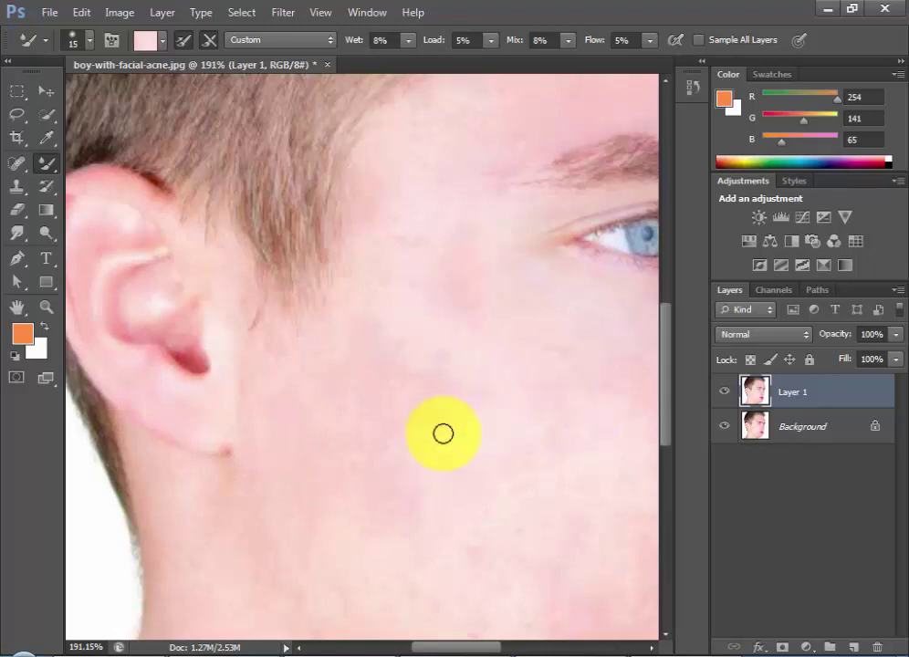
pyautogui.moveTo(442, 434)
pyautogui.mouseDown()
pyautogui.moveTo(376, 408)
pyautogui.moveTo(384, 348)
pyautogui.mouseUp()
pyautogui.moveTo(407, 265)
pyautogui.mouseDown()
pyautogui.moveTo(347, 296)
pyautogui.moveTo(249, 239)
pyautogui.moveTo(209, 249)
pyautogui.moveTo(229, 424)
pyautogui.moveTo(302, 508)
pyautogui.mouseUp()
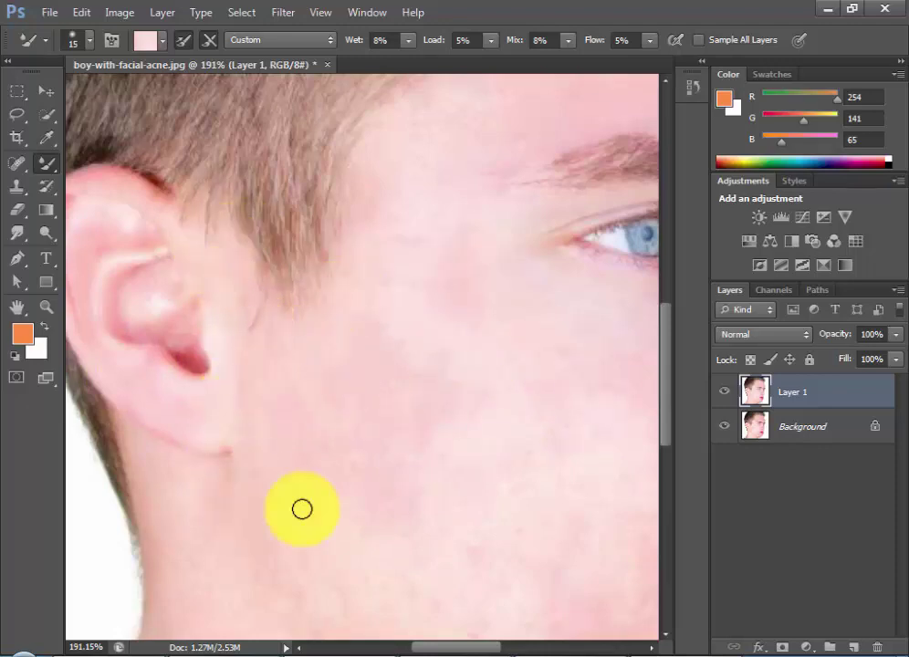
# Smooth the skin from the cheek down to the chin and touch up the cheek.
pyautogui.moveTo(461, 436); pyautogui.dragTo(298, 377)
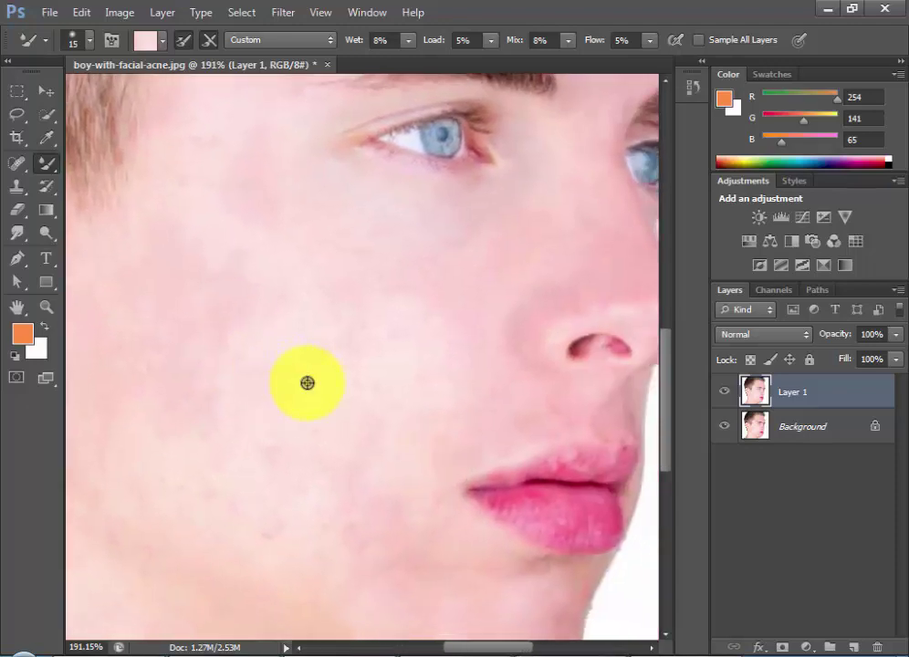
pyautogui.scroll(-2, 306, 382)
pyautogui.moveTo(358, 435)
pyautogui.mouseDown()
pyautogui.moveTo(410, 539)
pyautogui.moveTo(401, 527)
pyautogui.moveTo(519, 552)
pyautogui.moveTo(454, 593)
pyautogui.moveTo(471, 597)
pyautogui.moveTo(412, 607)
pyautogui.moveTo(418, 589)
pyautogui.moveTo(513, 526)
pyautogui.moveTo(454, 522)
pyautogui.moveTo(383, 453)
pyautogui.moveTo(479, 427)
pyautogui.moveTo(466, 420)
pyautogui.mouseUp()
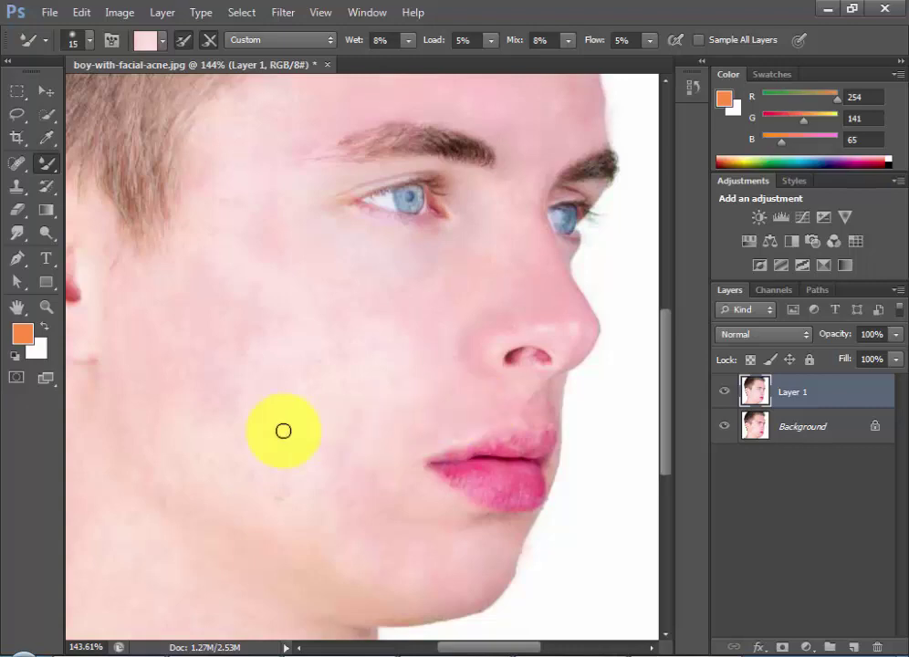
pyautogui.moveTo(284, 364); pyautogui.dragTo(293, 333)
# Rezoom to about 123% and scrub away the forehead blemishes near the eyebrow.
pyautogui.scroll(-5, 233, 332)
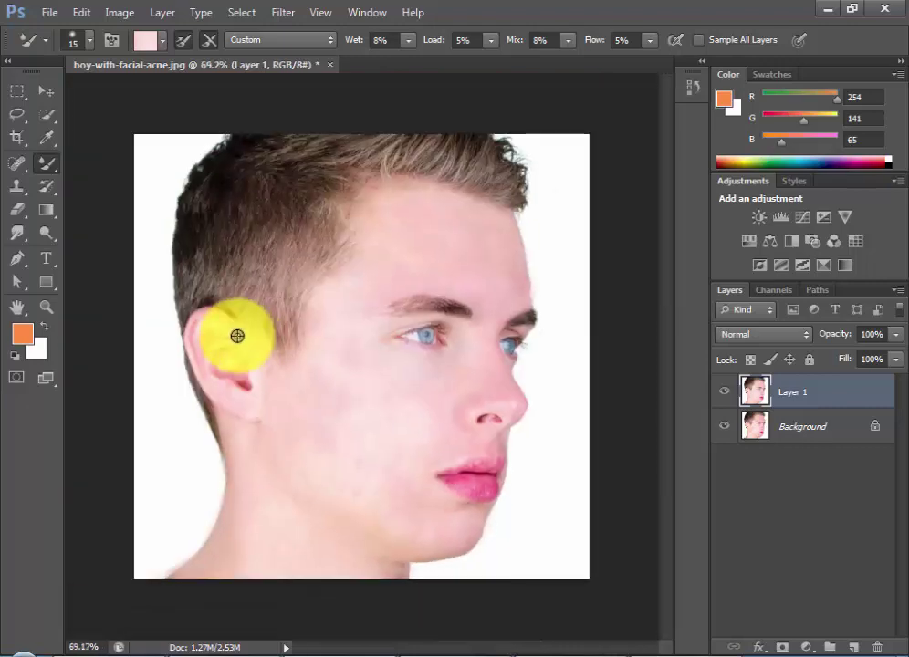
pyautogui.scroll(3, 323, 403)
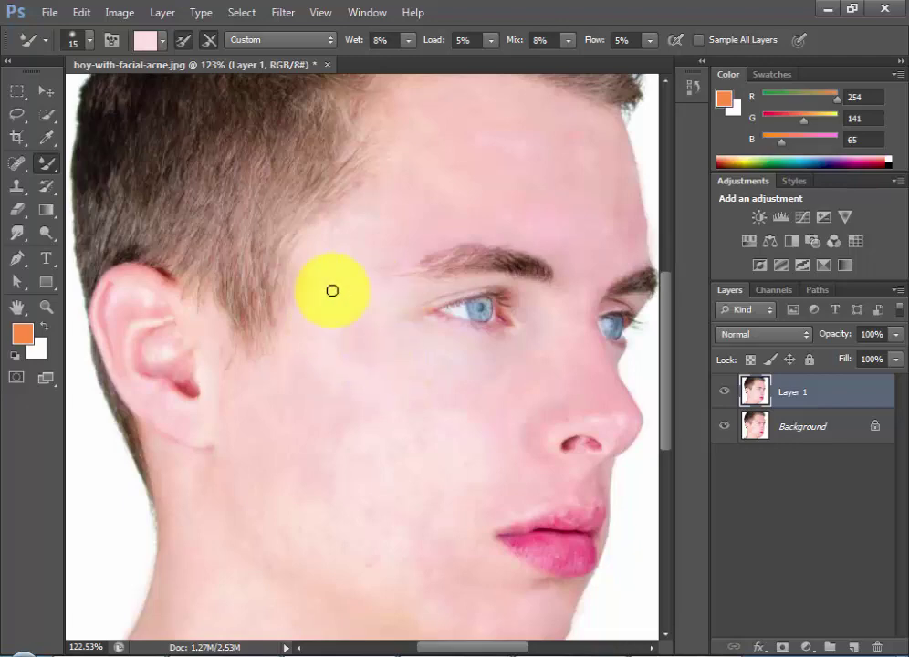
pyautogui.moveTo(352, 268)
pyautogui.mouseDown()
pyautogui.moveTo(432, 236)
pyautogui.moveTo(375, 272)
pyautogui.moveTo(308, 261)
pyautogui.moveTo(305, 232)
pyautogui.moveTo(292, 330)
pyautogui.moveTo(319, 386)
pyautogui.moveTo(259, 415)
pyautogui.mouseUp()
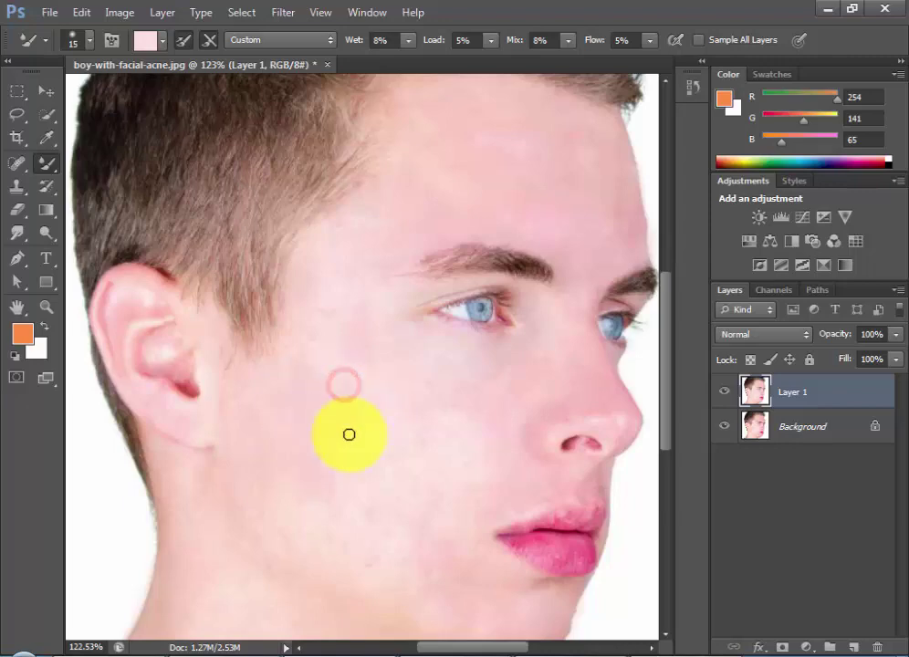
# Toggle Layer 1 on and off repeatedly to compare the smoothed skin against the original acne.
pyautogui.click(724, 392)
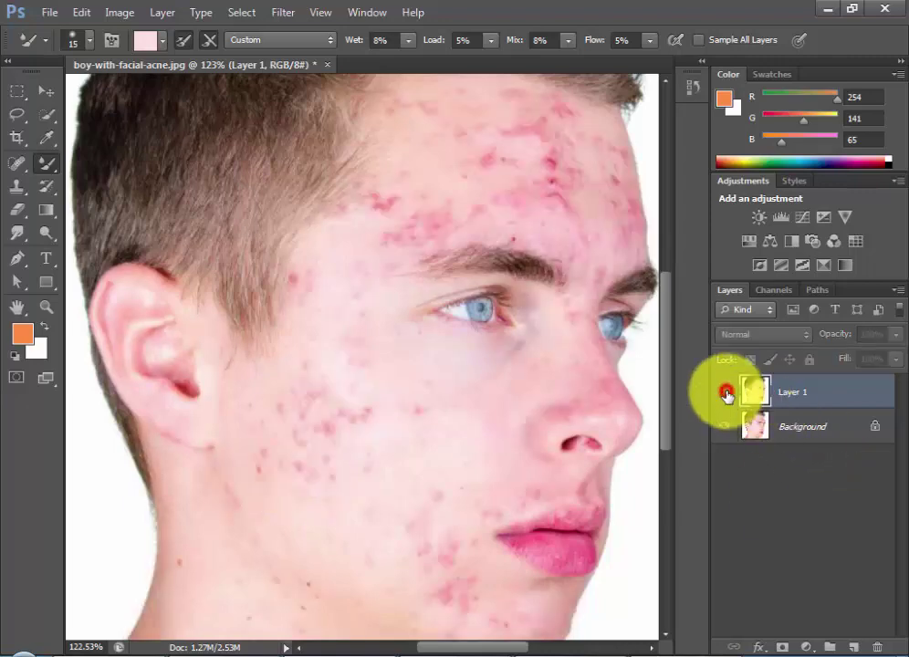
pyautogui.click(725, 391)
pyautogui.scroll(-2, 593, 369)
pyautogui.scroll(-1, 582, 367)
pyautogui.scroll(-2, 511, 367)
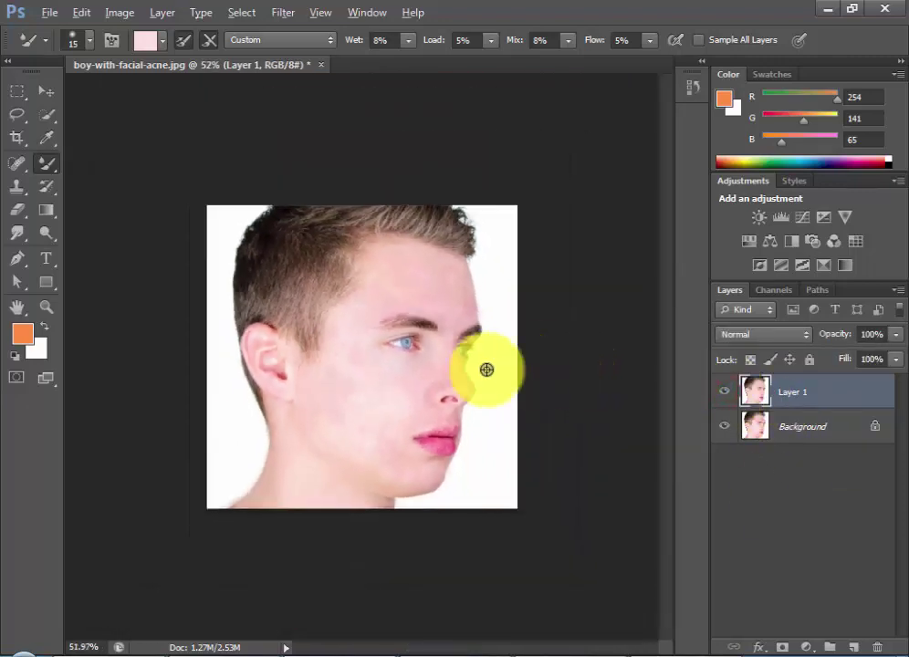
pyautogui.scroll(1, 456, 365)
pyautogui.scroll(1, 428, 364)
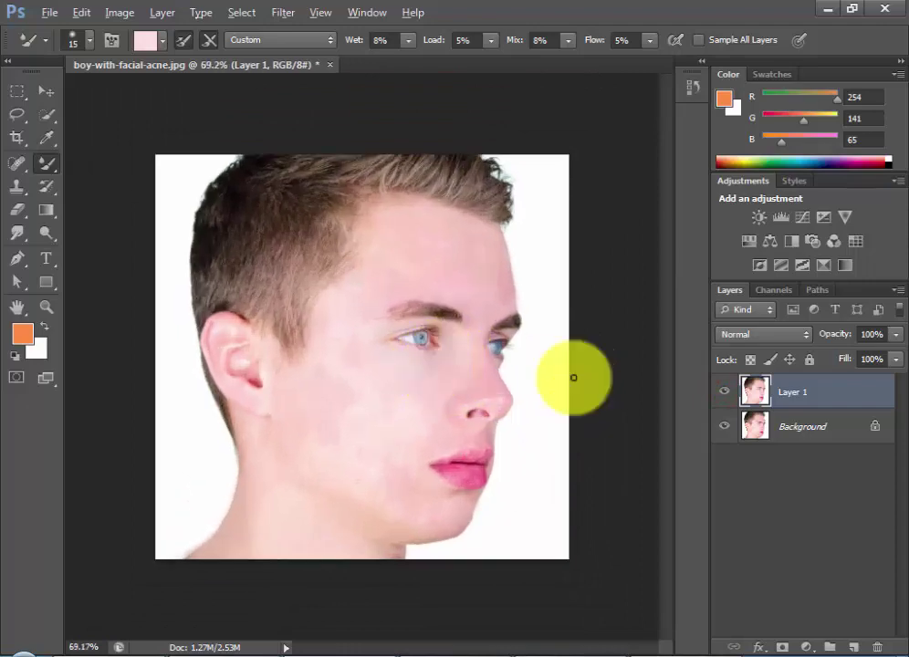
pyautogui.click(723, 390)
pyautogui.click(721, 391)
pyautogui.click(720, 390)
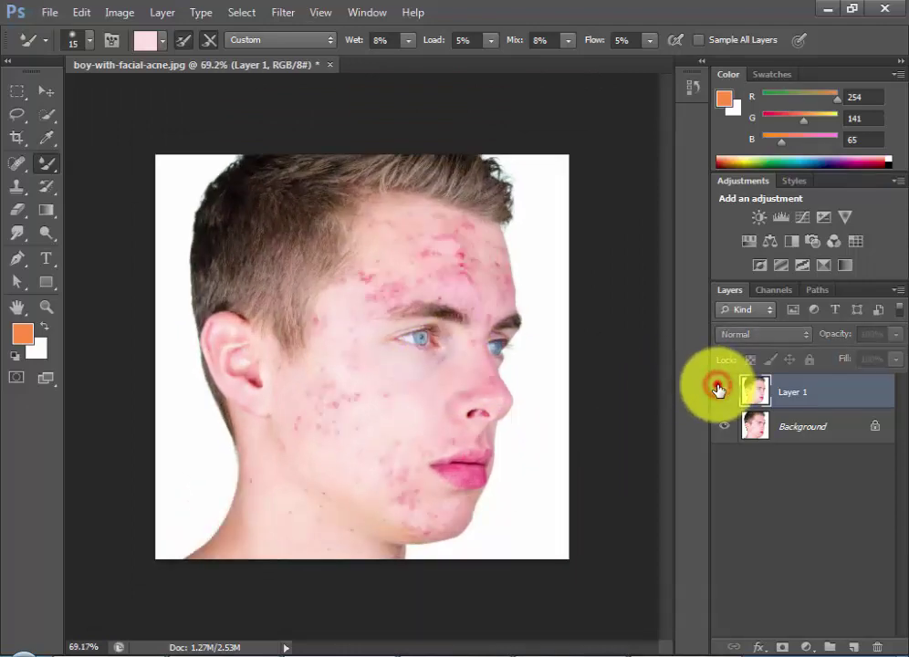
pyautogui.click(720, 391)
pyautogui.click(720, 391)
pyautogui.click(720, 391)
# Sample the pink lip colour and Mixer Brush the lower lip to even out its white spots.
pyautogui.scroll(8, 497, 511)
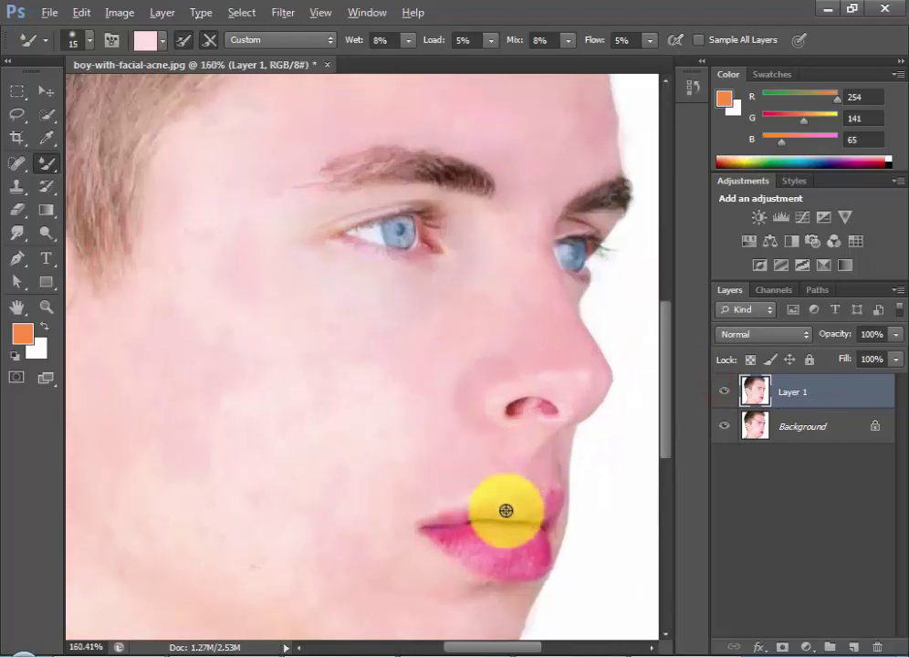
pyautogui.scroll(-1, 457, 456)
pyautogui.scroll(5, 438, 415)
pyautogui.scroll(1, 417, 432)
pyautogui.scroll(1, 421, 430)
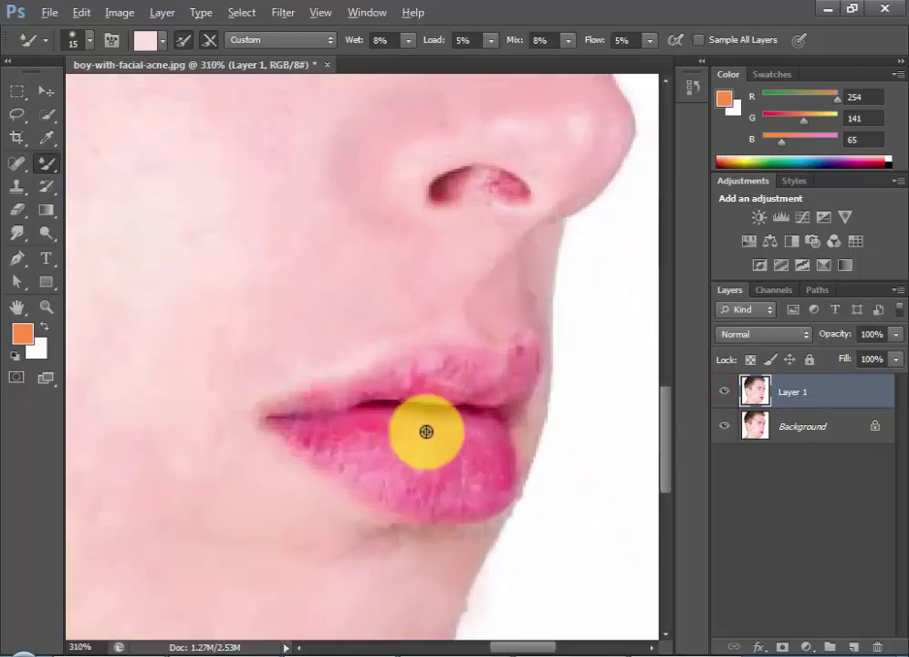
pyautogui.keyDown('alt'); pyautogui.click(428, 447); pyautogui.keyUp('alt')
pyautogui.moveTo(376, 454)
pyautogui.mouseDown()
pyautogui.moveTo(385, 473)
pyautogui.moveTo(351, 463)
pyautogui.moveTo(391, 487)
pyautogui.moveTo(490, 455)
pyautogui.mouseUp()
pyautogui.moveTo(369, 438)
pyautogui.mouseDown()
pyautogui.moveTo(406, 371)
pyautogui.moveTo(509, 363)
pyautogui.moveTo(507, 380)
pyautogui.moveTo(413, 365)
pyautogui.moveTo(448, 364)
pyautogui.moveTo(361, 385)
pyautogui.moveTo(473, 369)
pyautogui.moveTo(463, 381)
pyautogui.moveTo(353, 408)
pyautogui.moveTo(507, 403)
pyautogui.moveTo(499, 377)
pyautogui.moveTo(473, 367)
pyautogui.moveTo(325, 392)
pyautogui.moveTo(364, 448)
pyautogui.moveTo(481, 471)
pyautogui.mouseUp()
pyautogui.hotkey('ctrl', '0')
pyautogui.click(724, 392)
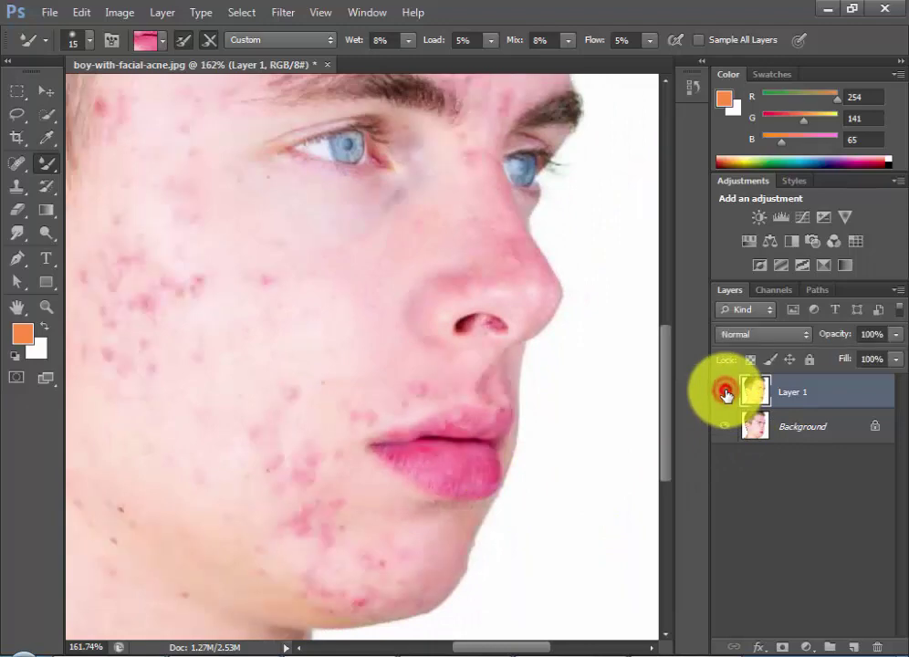
pyautogui.click(725, 392)
pyautogui.scroll(-3, 493, 414)
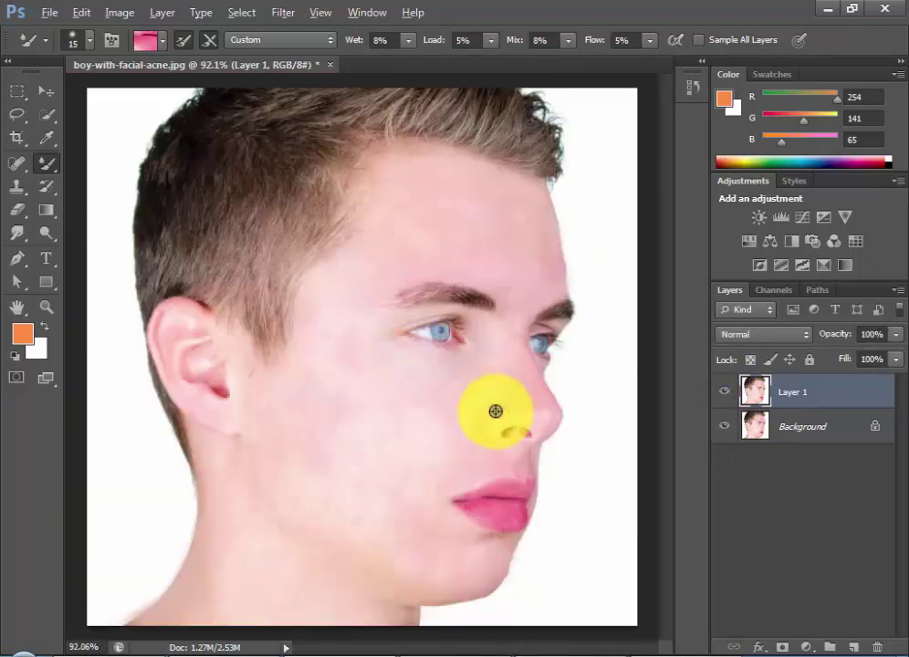
pyautogui.scroll(-1, 383, 343)
pyautogui.scroll(-2, 383, 340)
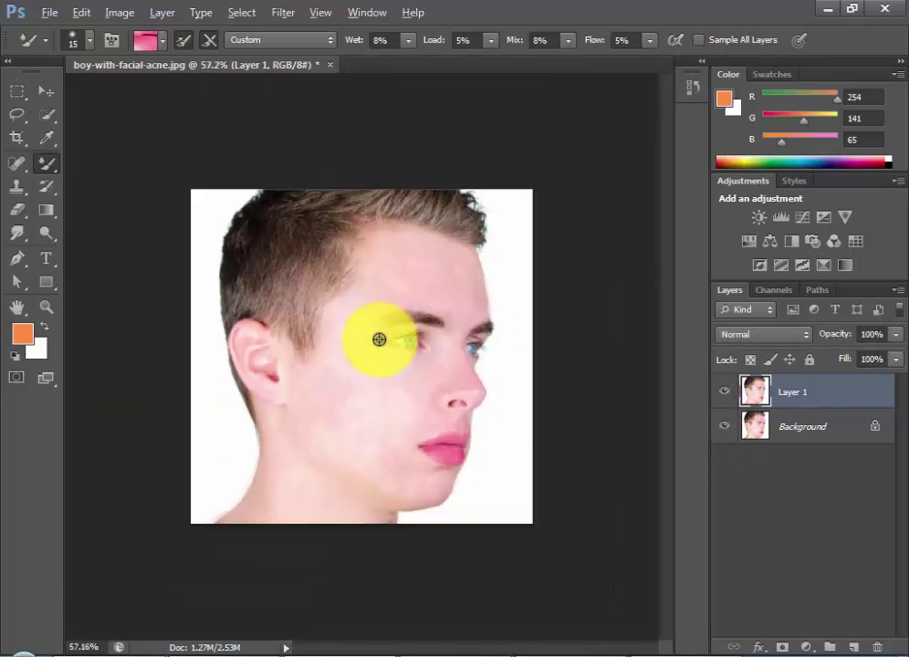
pyautogui.scroll(1, 379, 339)
pyautogui.scroll(-4, 653, 385)
pyautogui.scroll(5, 402, 344)
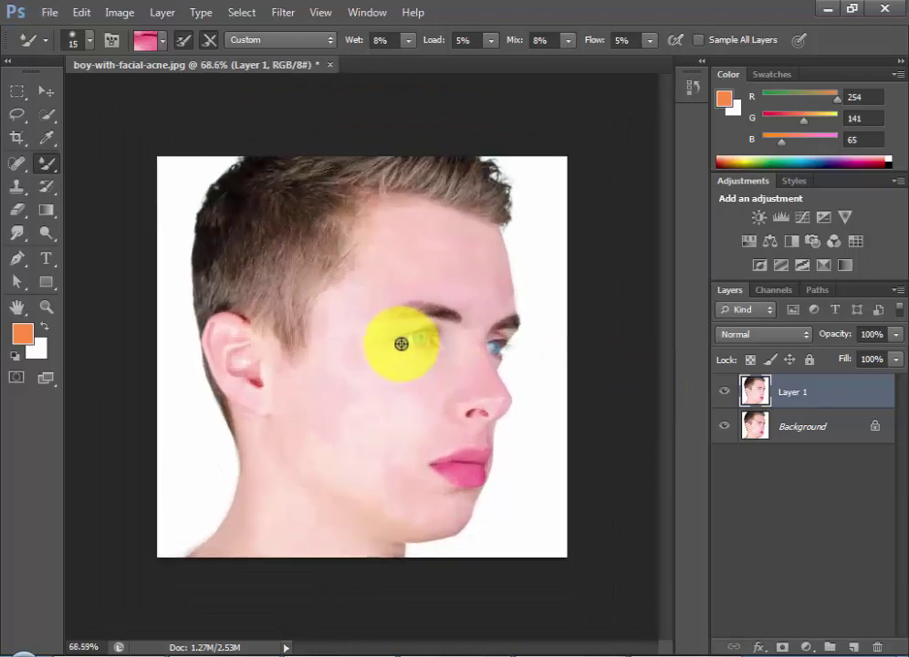
pyautogui.scroll(4, 402, 343)
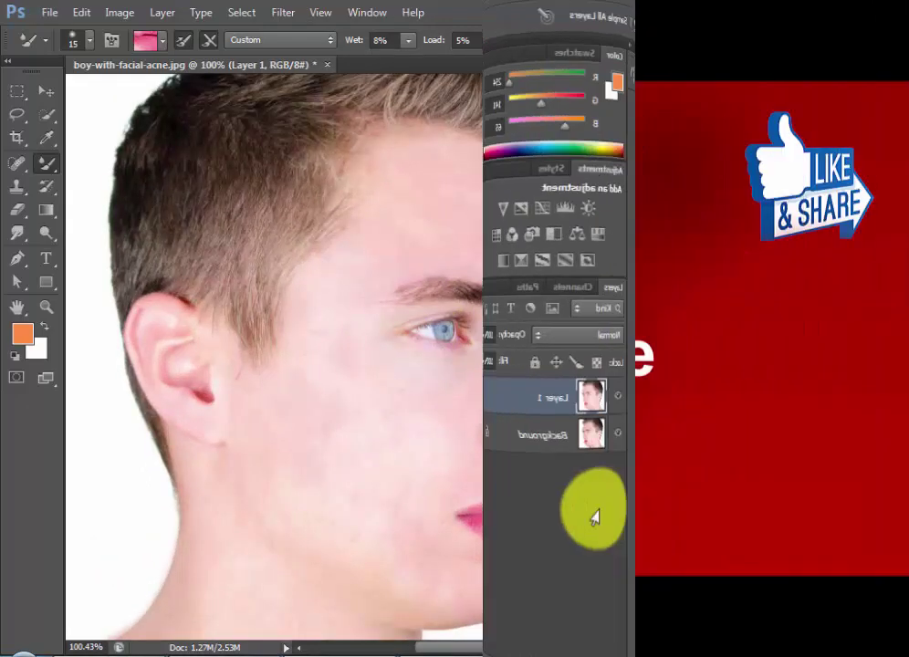